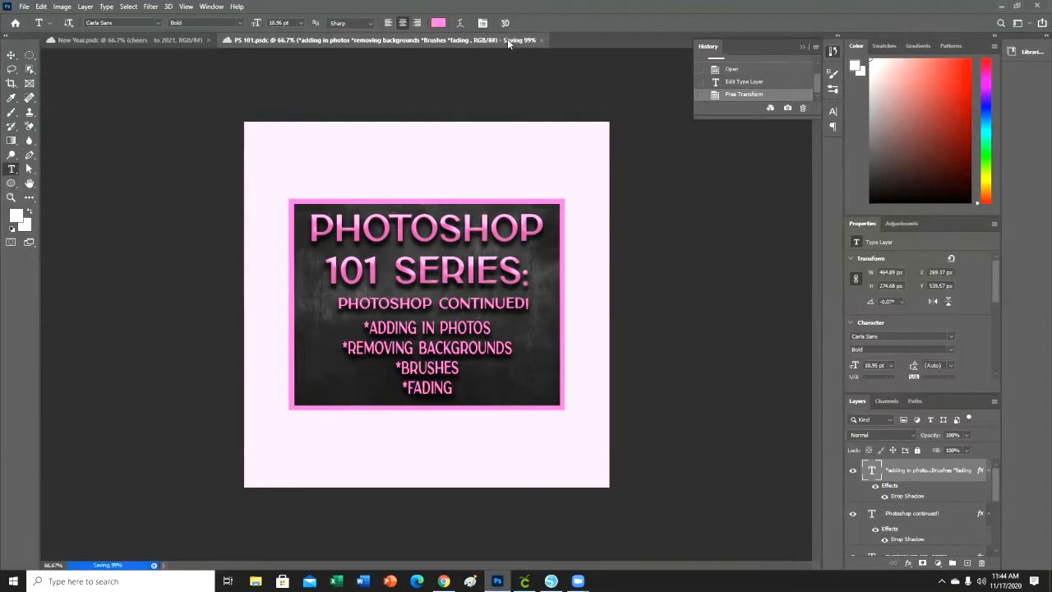
Create a new 1000 x 1000 pixel RGB document at 300 pixels/inch with a black background.
left_click(508, 39)
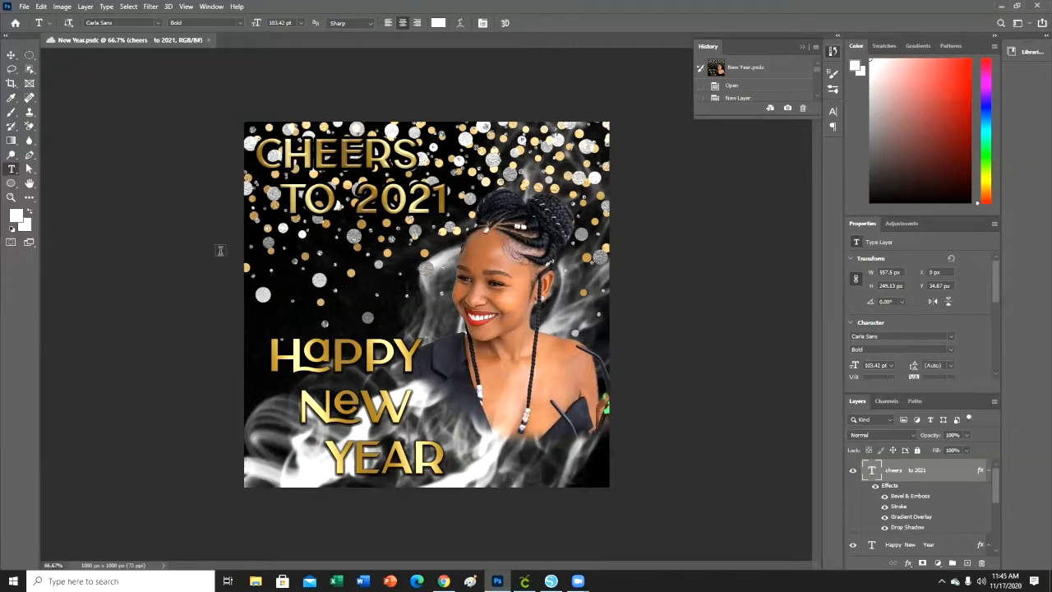
left_click(16, 24)
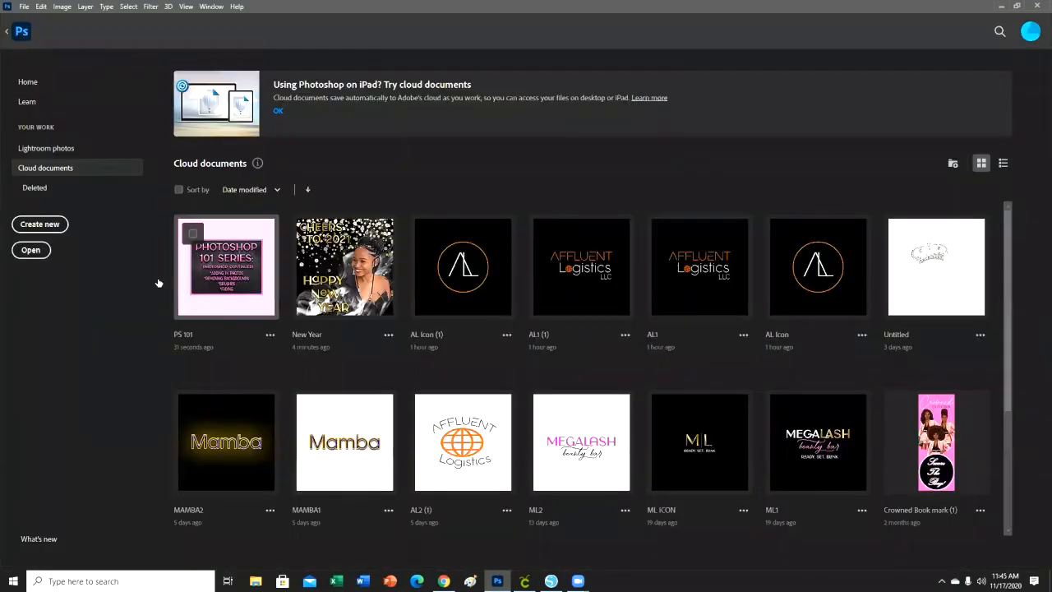
left_click(55, 227)
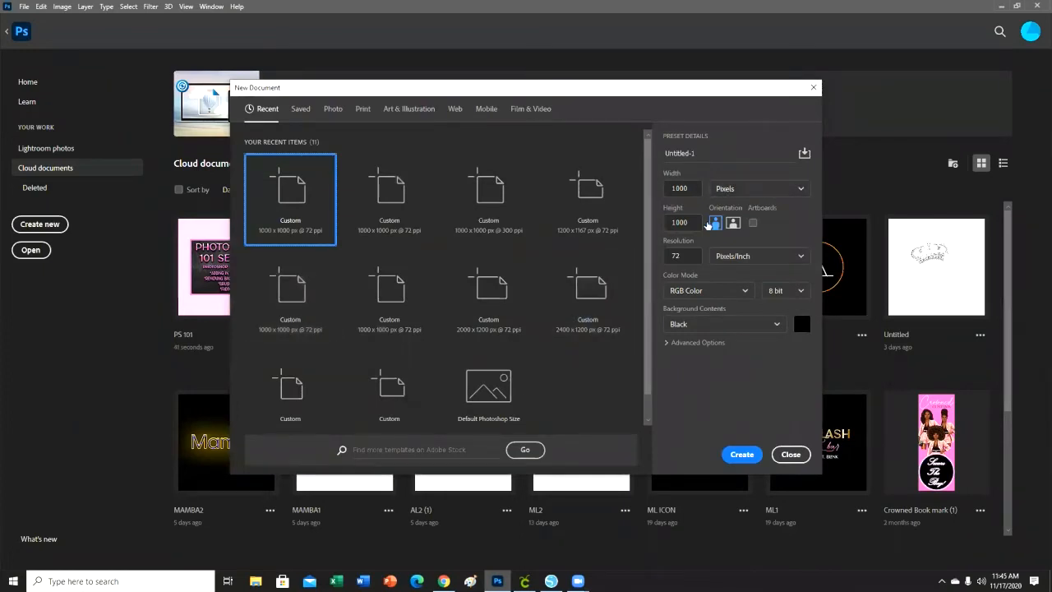
left_click(697, 256)
type("300")
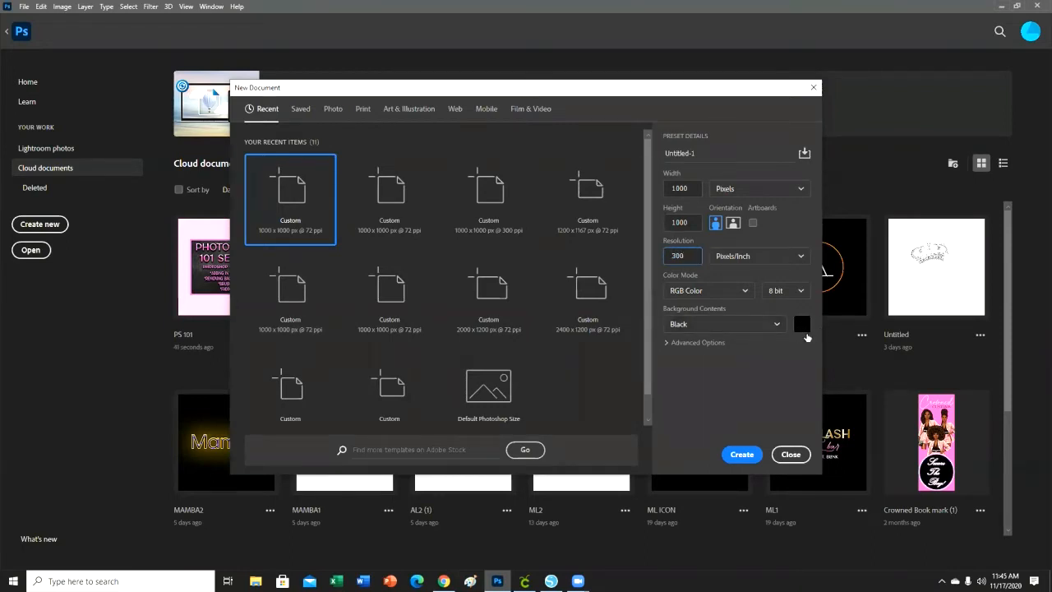
left_click(745, 453)
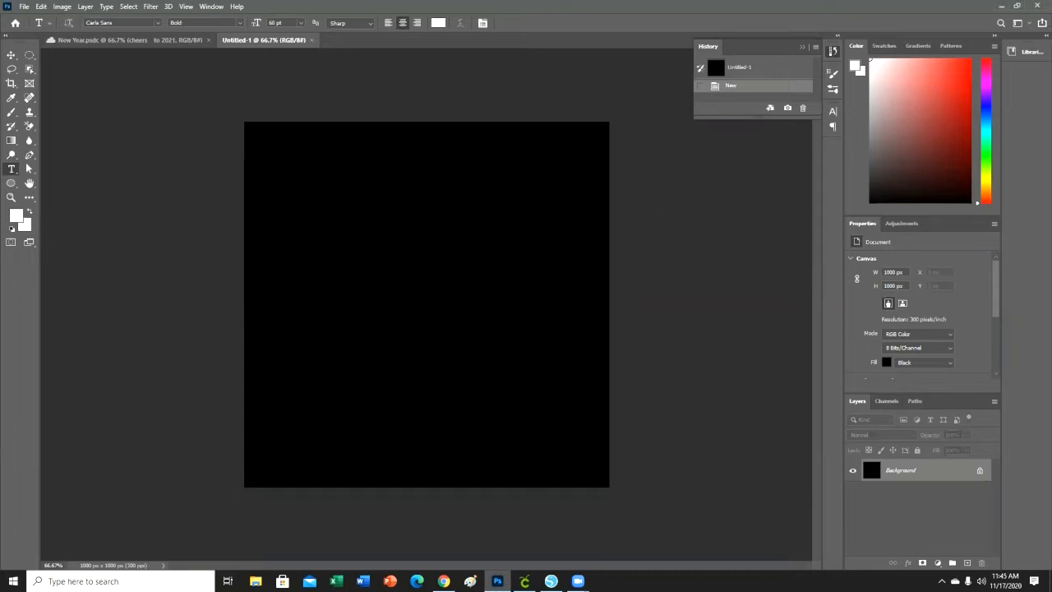
Place the silver-gold-confetti_0002_6 image from the Desktop's Backgrounds folder onto the black canvas.
left_click(256, 581)
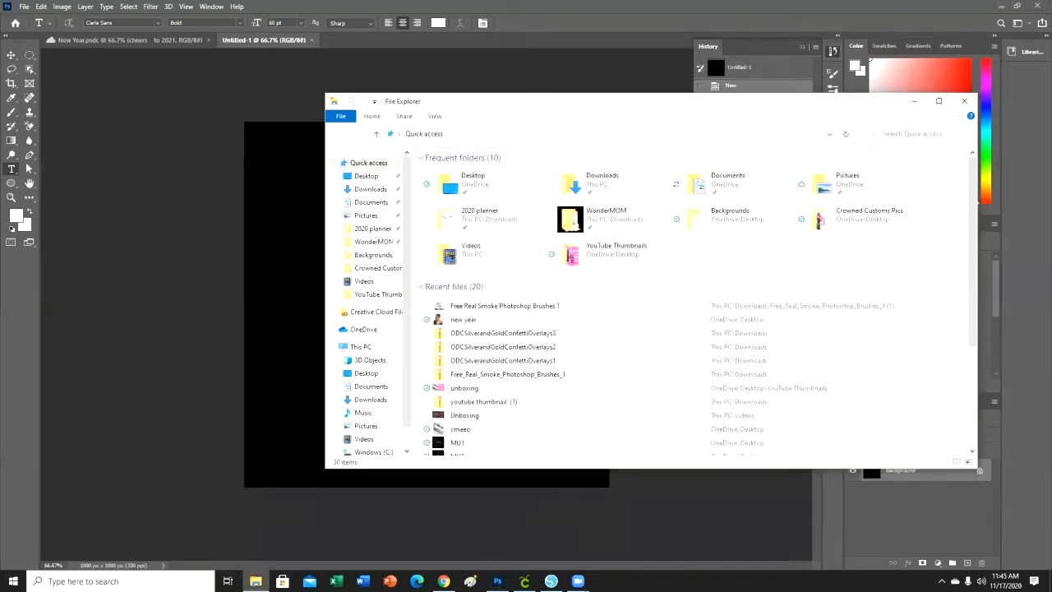
left_click(380, 181)
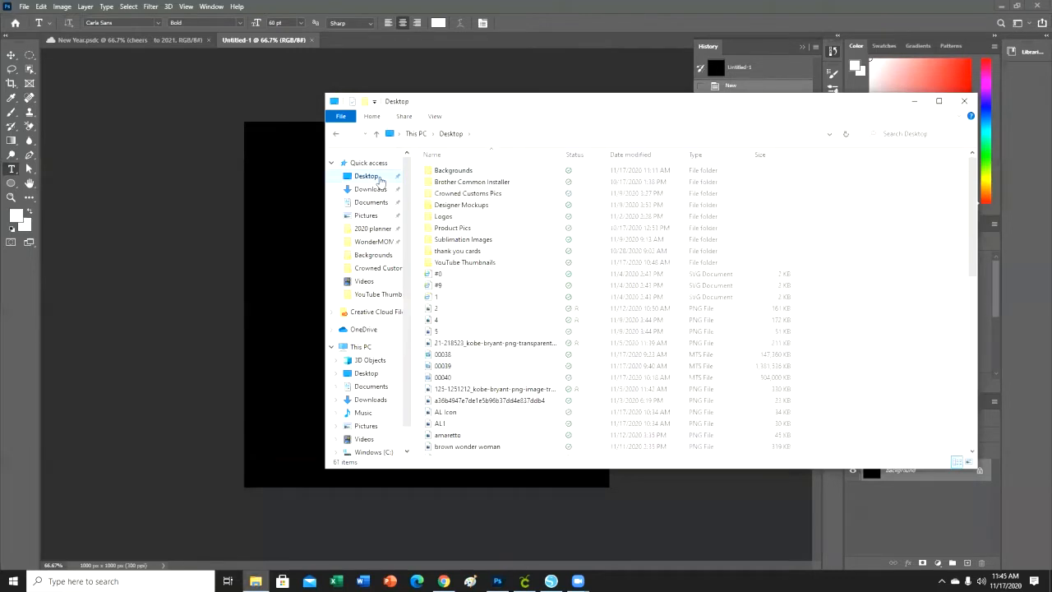
double_click(503, 171)
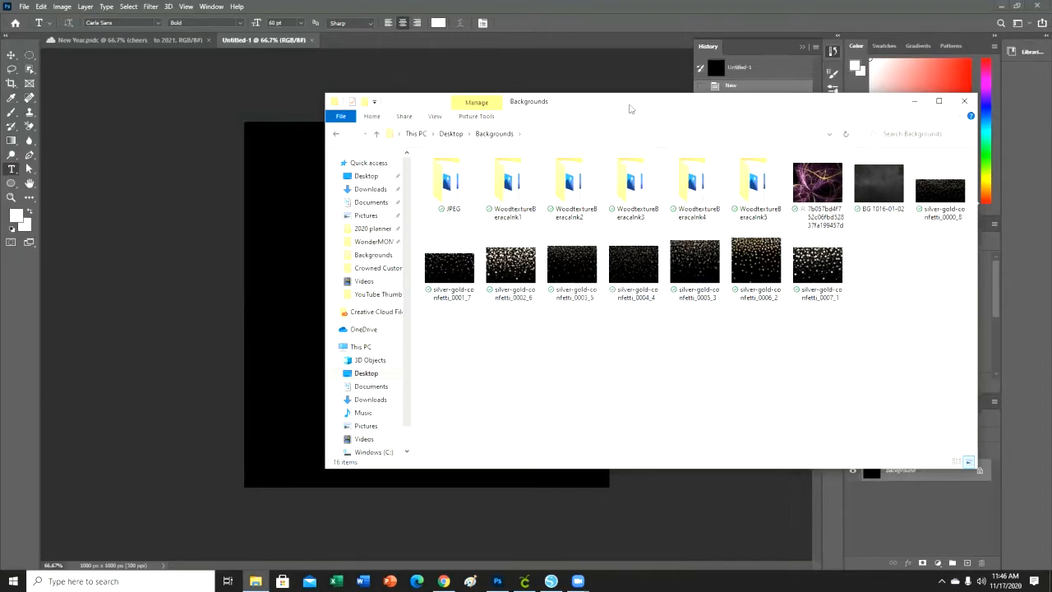
left_click_drag(630, 108, 698, 64)
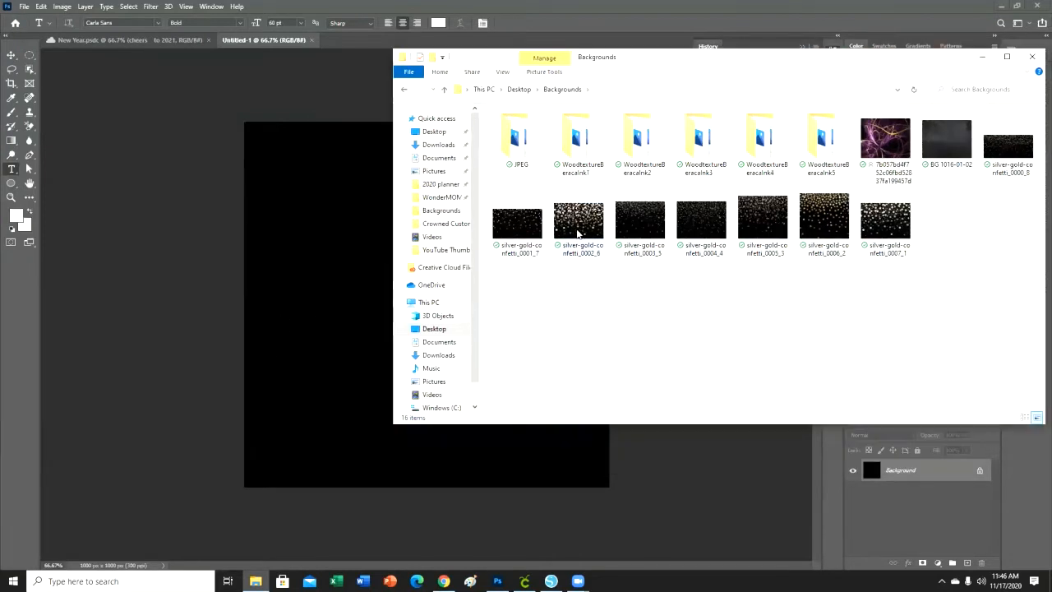
left_click_drag(580, 226, 324, 317)
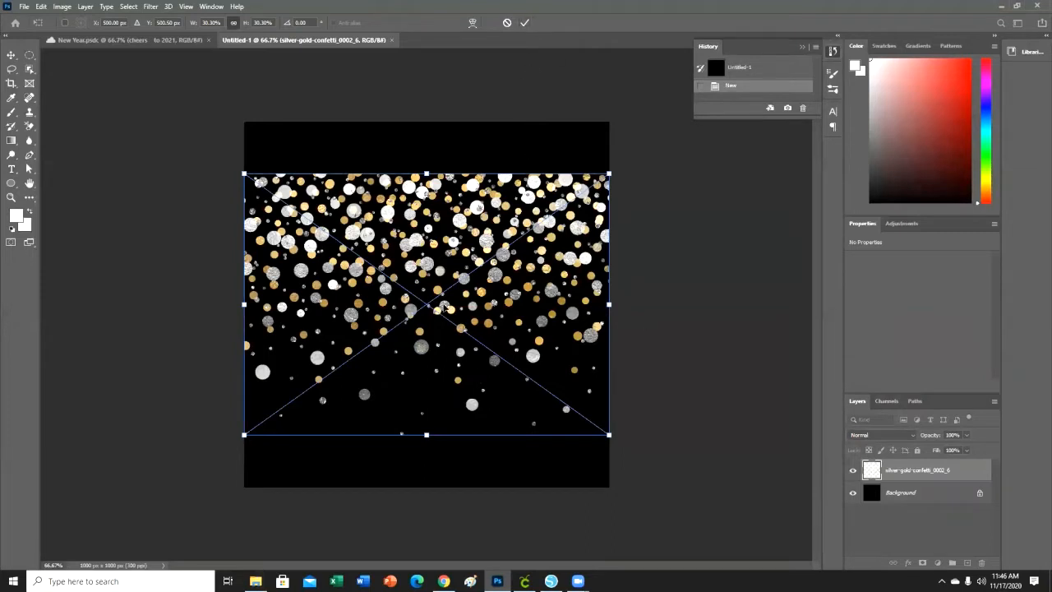
key("Return")
key("t")
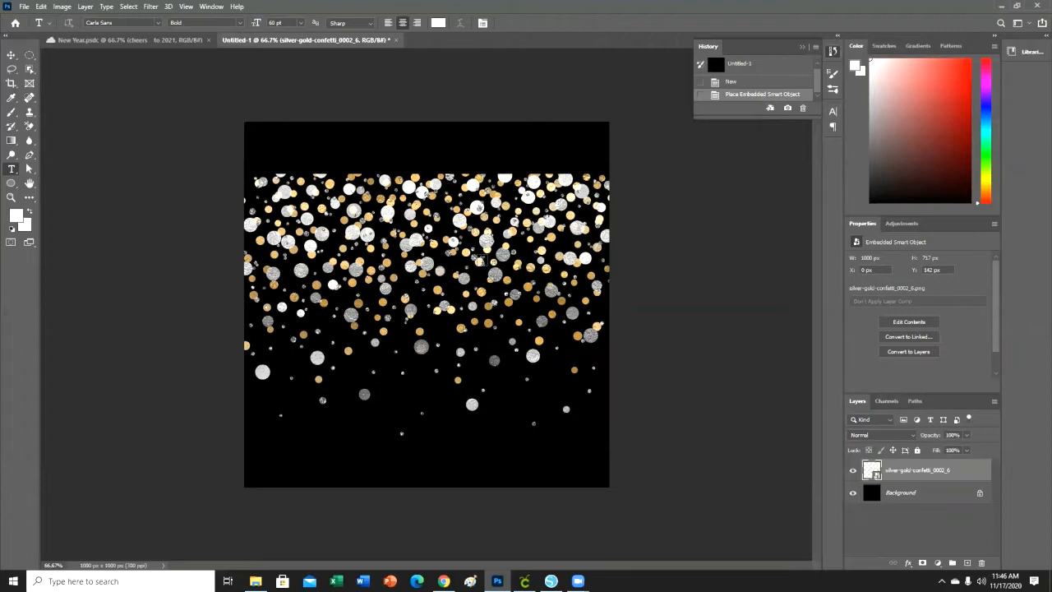
Move the confetti image up so it lines up with the top edge of the canvas.
key("ctrl+t")
left_click_drag(456, 306, 450, 255)
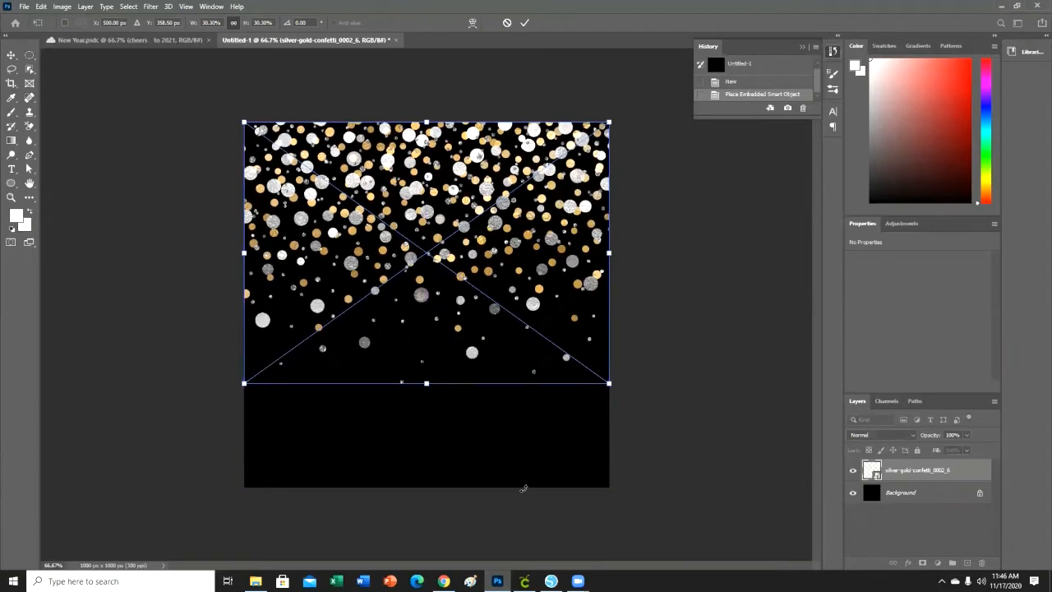
left_click(525, 22)
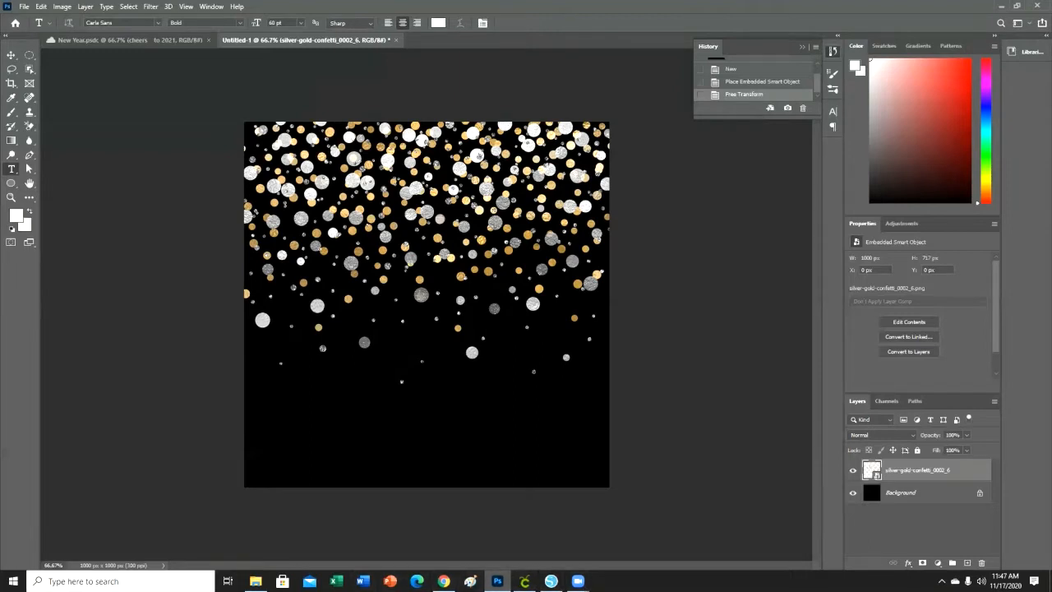
left_click(255, 581)
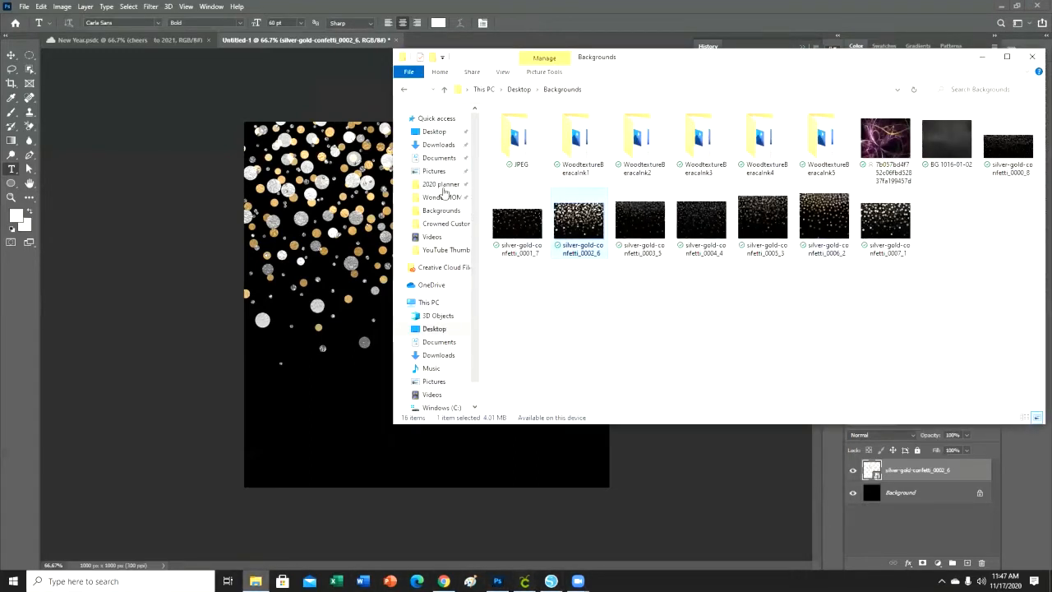
left_click(452, 136)
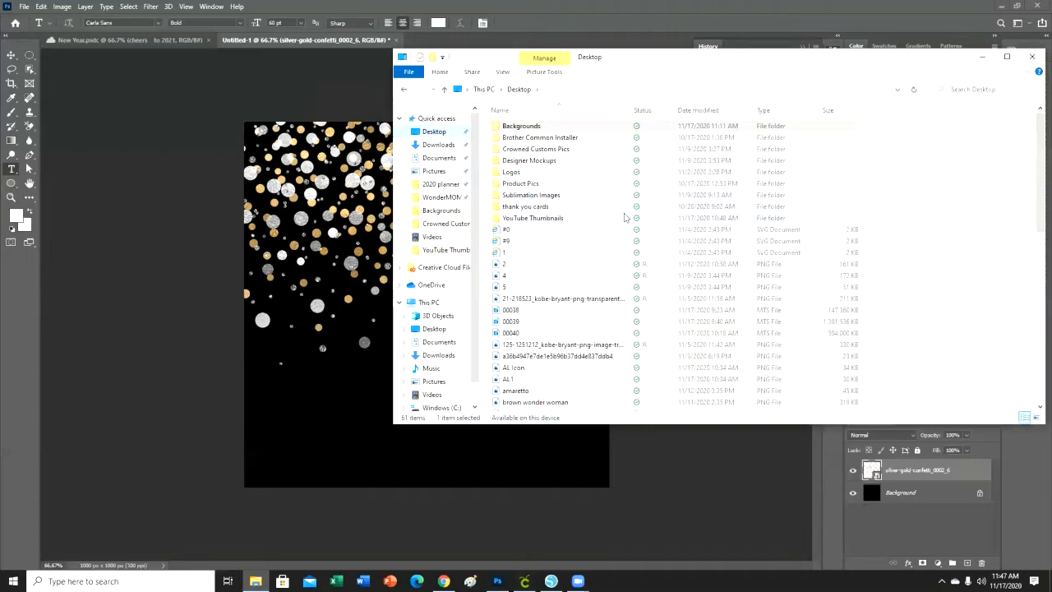
scroll(626, 220, "down", 10)
scroll(630, 221, "down", 2)
scroll(612, 224, "up", 12)
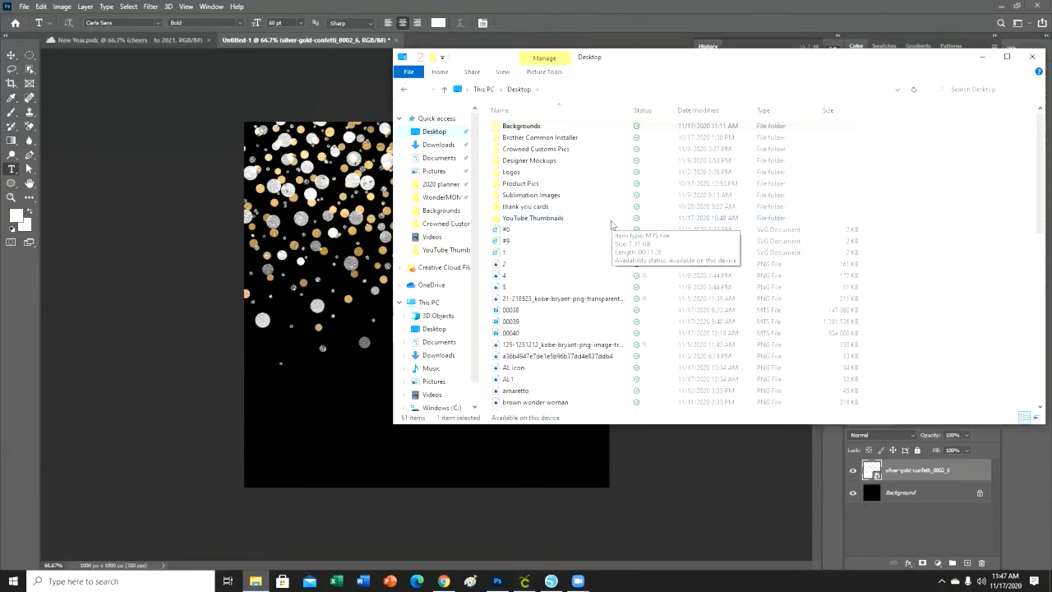
left_click(1032, 56)
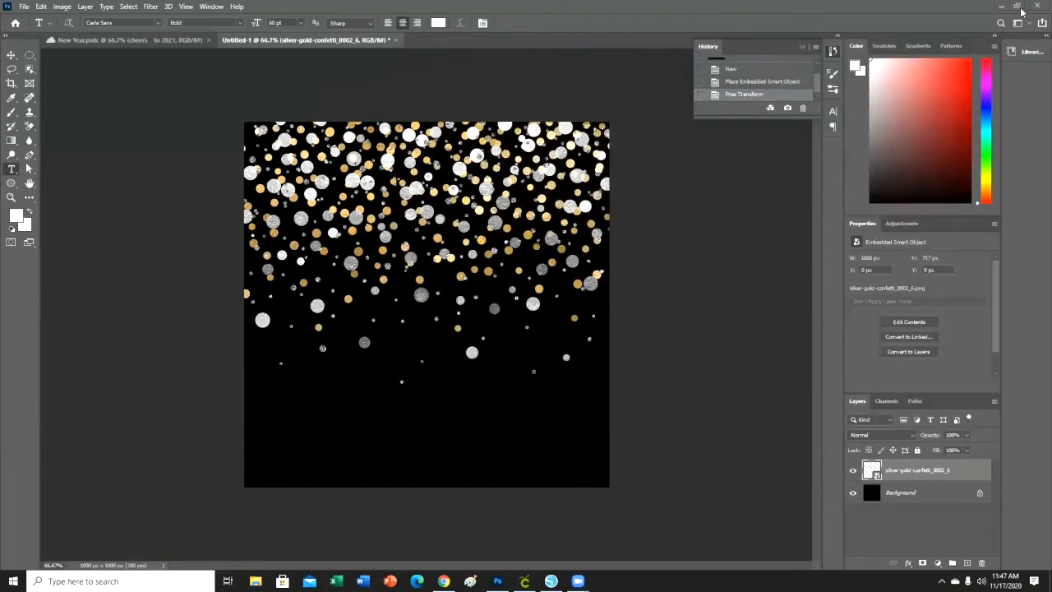
Place the "new year" photo from the desktop as a layer above the confetti.
left_click(1017, 7)
left_click_drag(655, 20, 810, 34)
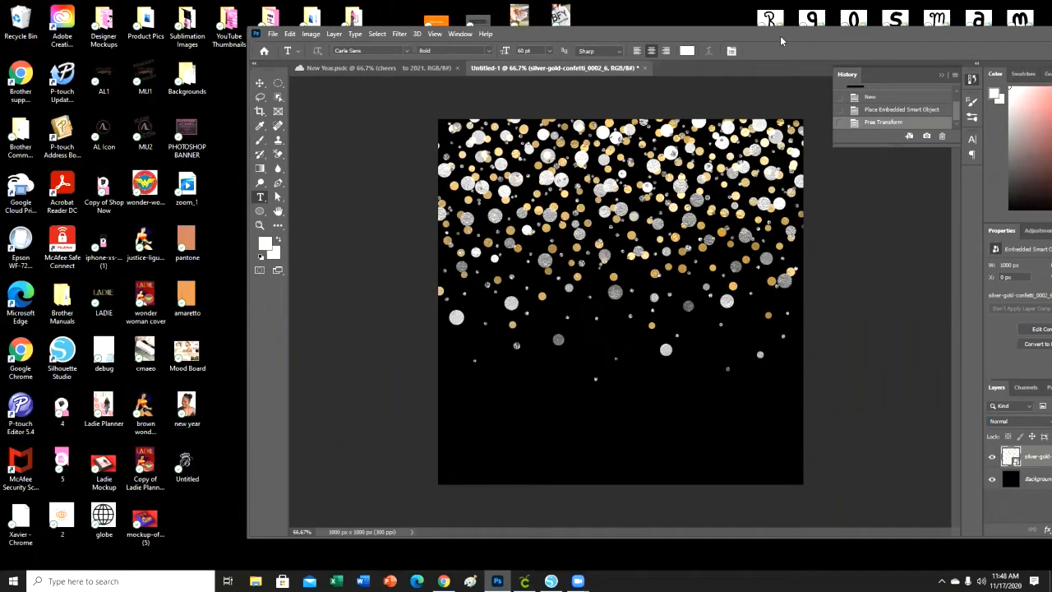
left_click_drag(780, 36, 768, 35)
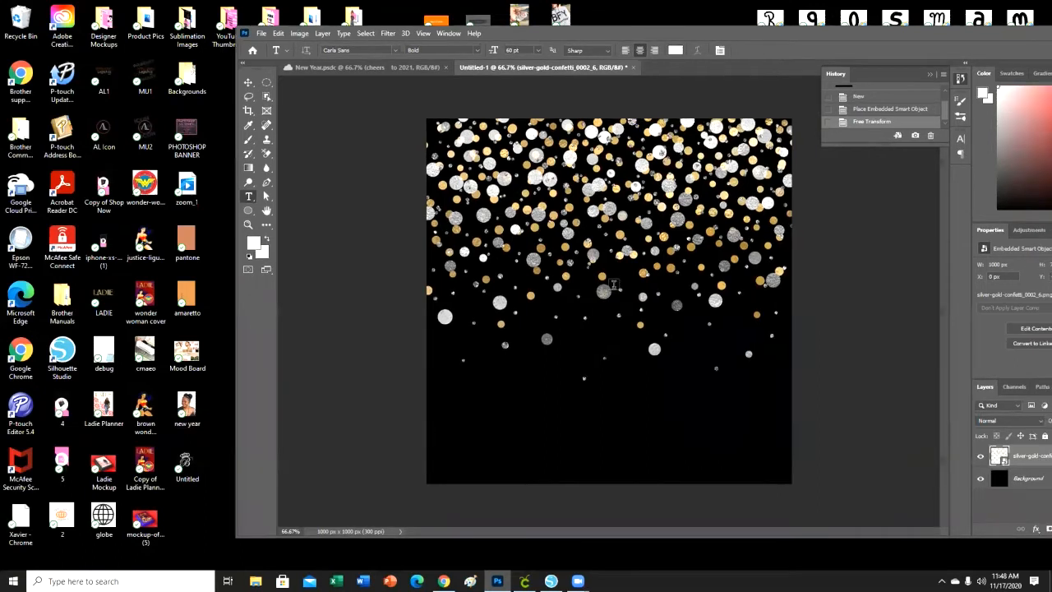
left_click_drag(201, 395, 571, 363)
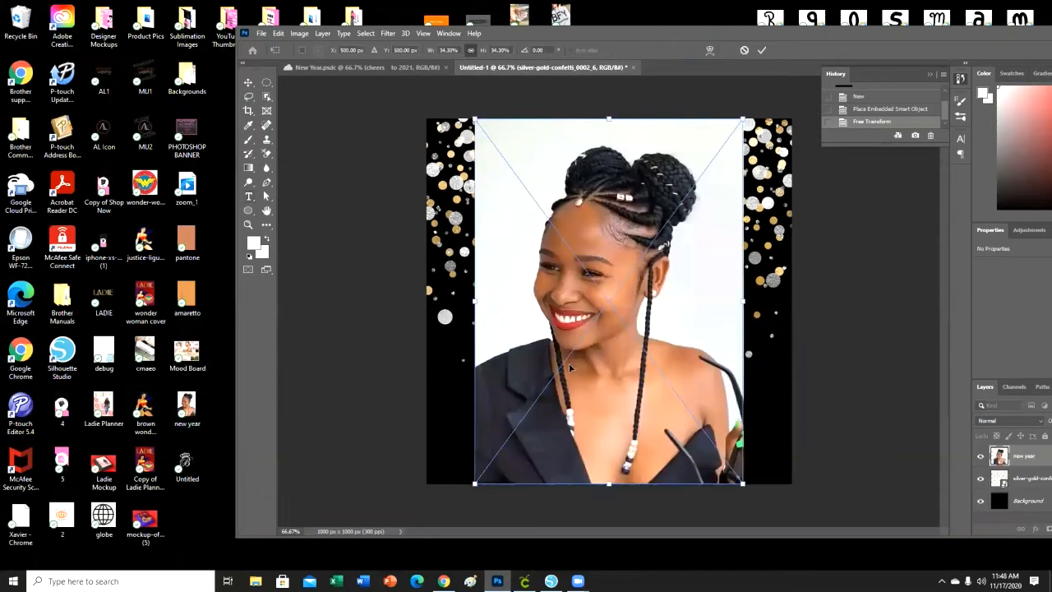
double_click(970, 36)
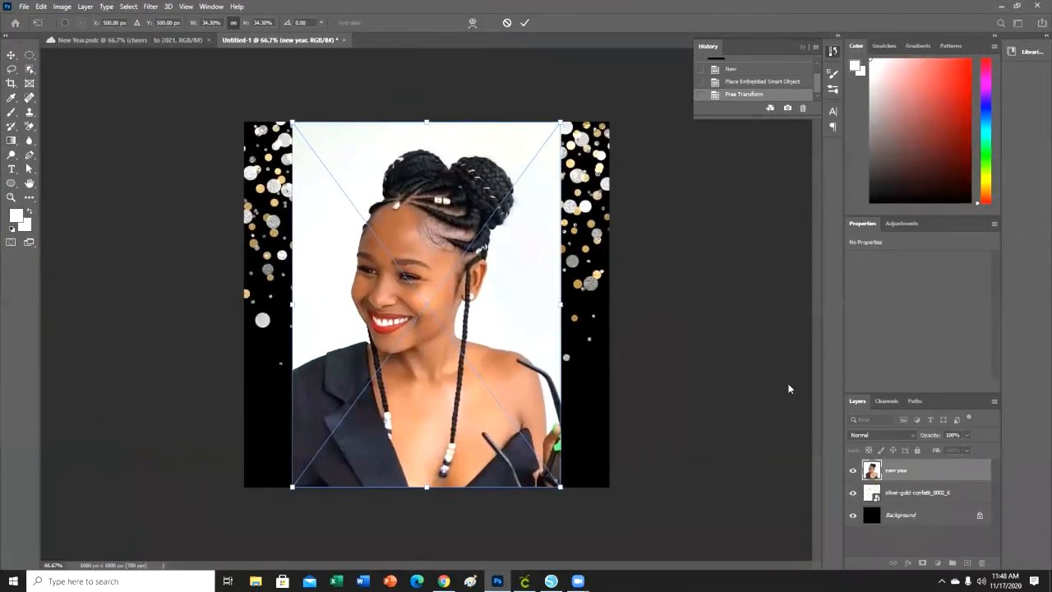
key("Return")
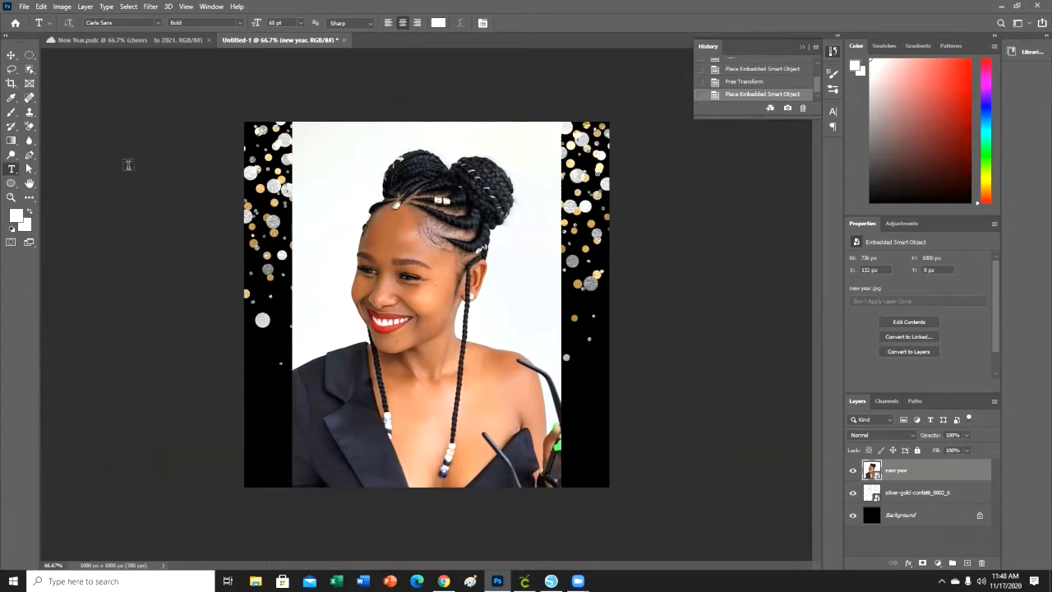
Rasterize the new year layer and remove the white areas around the woman, beside her neck and by her arm with the Background Eraser.
left_click(29, 129)
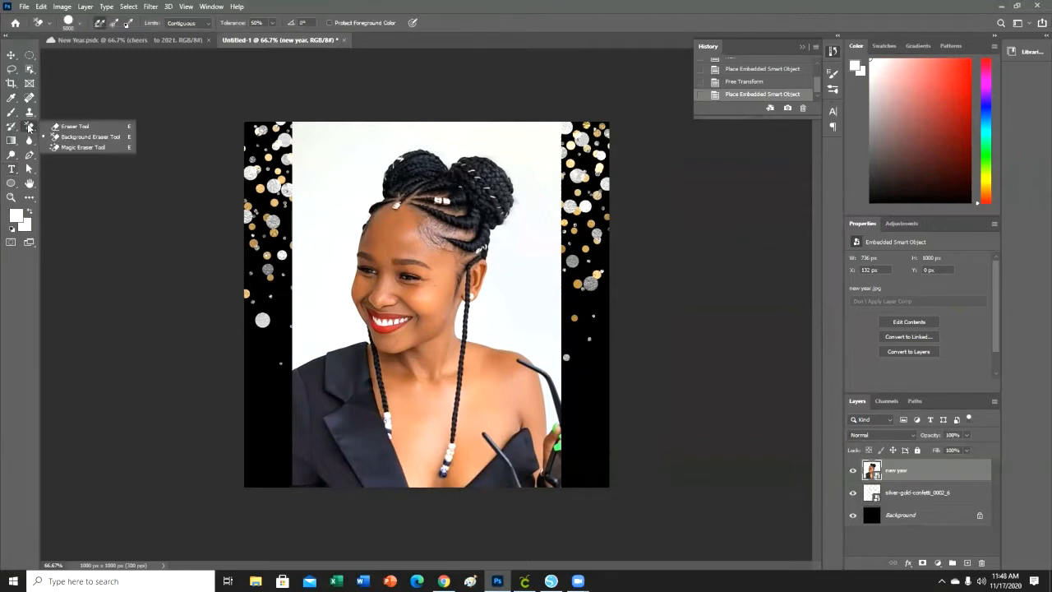
left_click(82, 138)
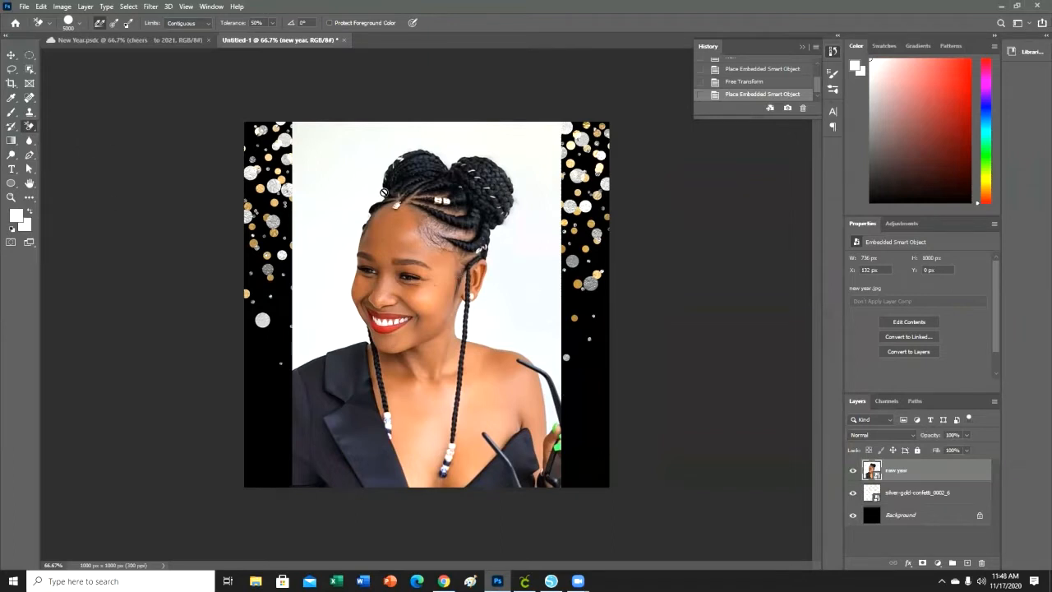
left_click(397, 249)
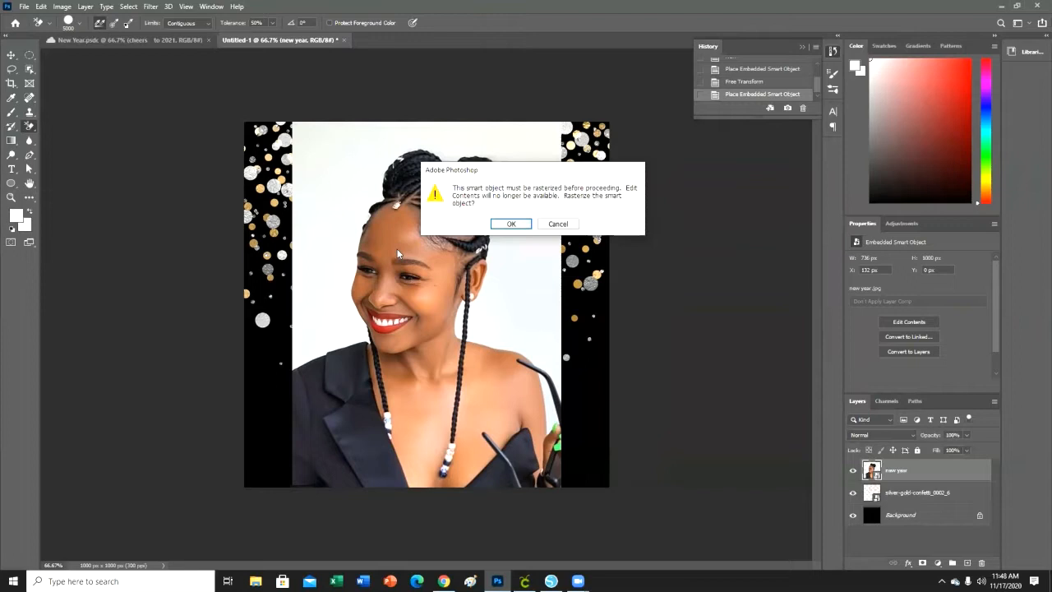
left_click(511, 224)
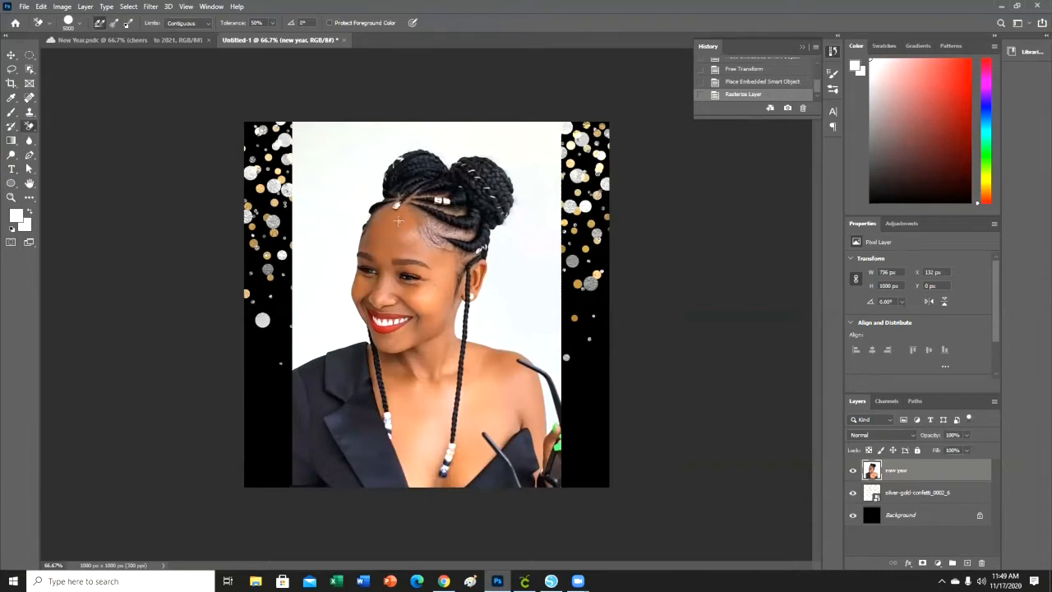
left_click(337, 154)
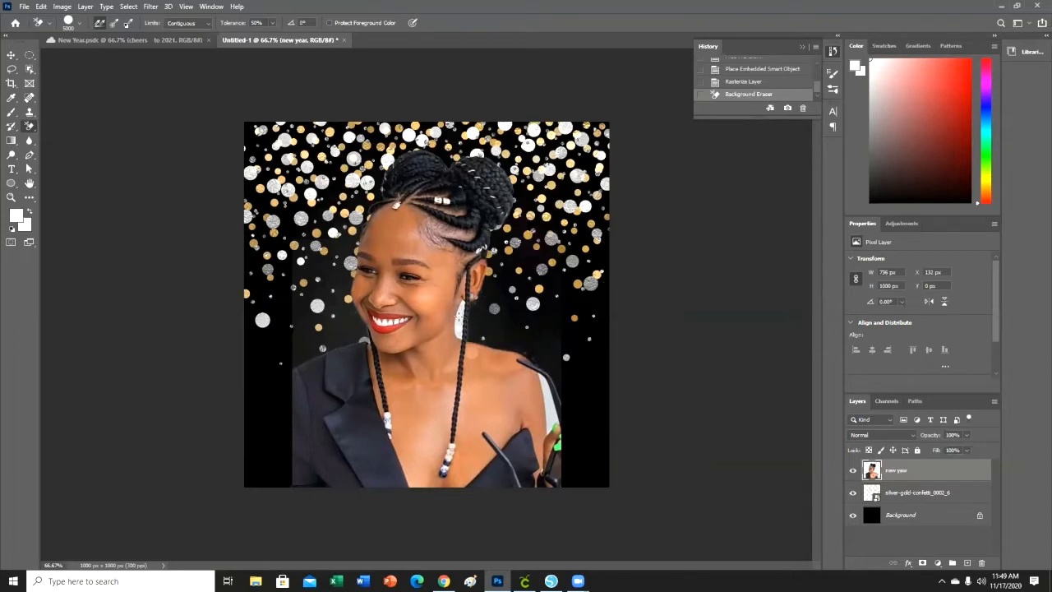
left_click(460, 319)
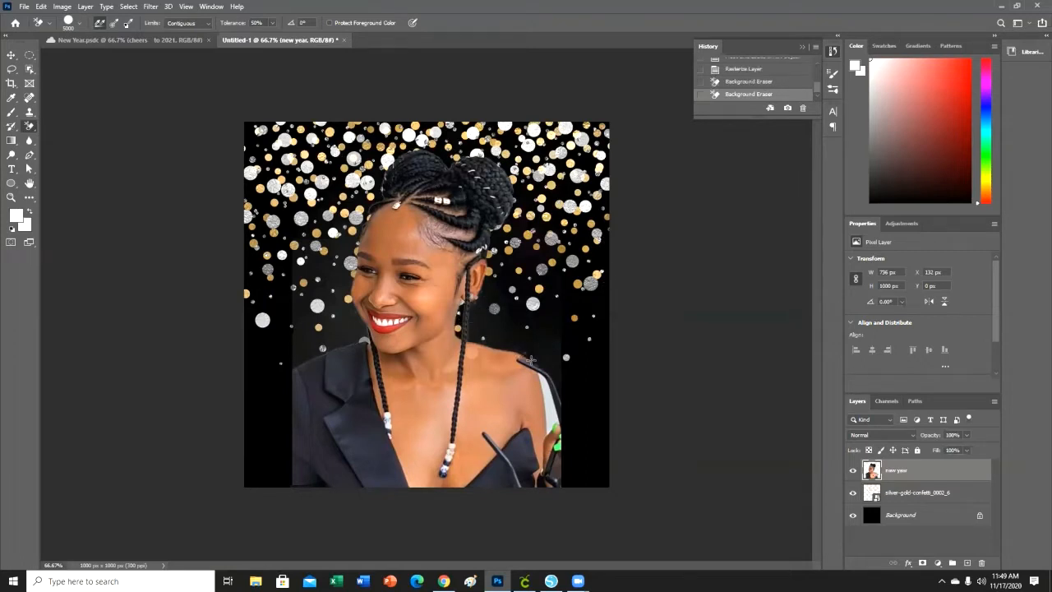
left_click(549, 406)
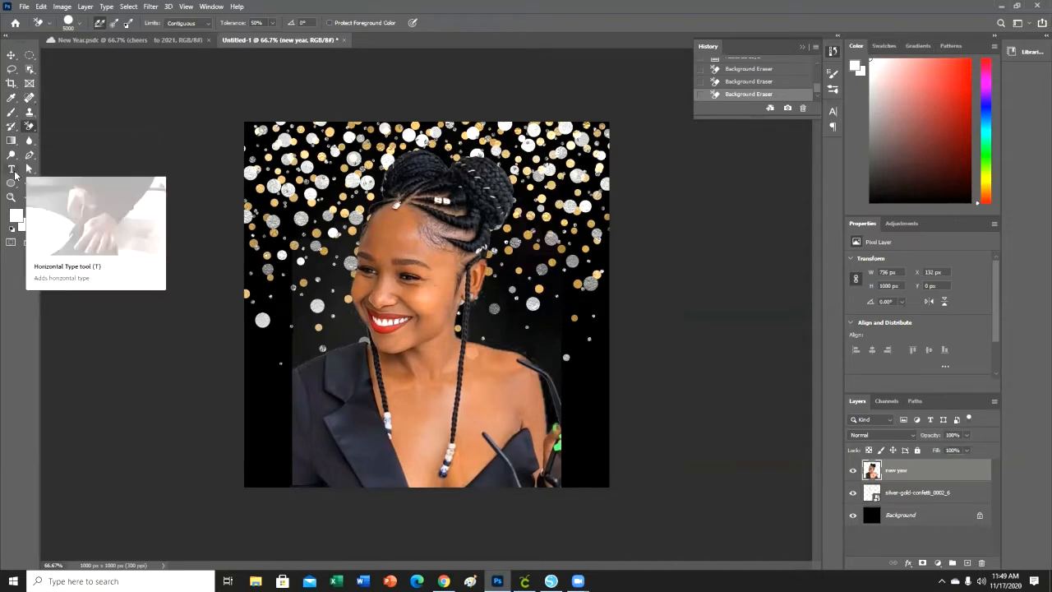
Scale the woman's photo down to about 548 x 745 px and move it against the canvas's right edge, at about X 452, Y 149 px.
left_click(12, 54)
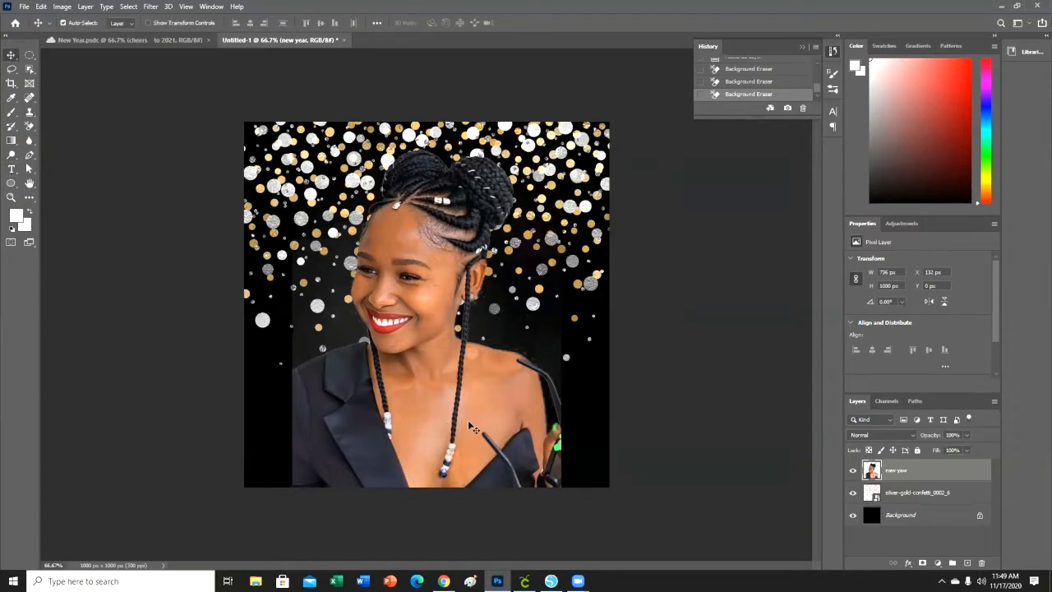
key("ctrl+t")
left_click_drag(447, 375, 495, 345)
left_click_drag(340, 90, 408, 184)
left_click_drag(531, 433, 526, 423)
key("Return")
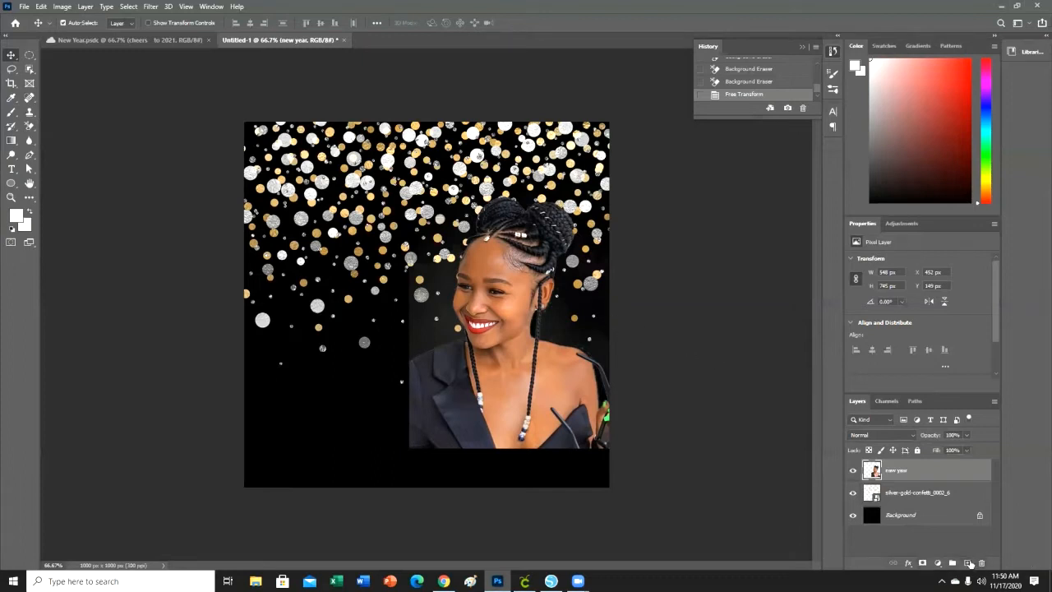
Add a layer mask to the new year layer and set up the Gradient tool with the foreground-to-transparent preset from the Basics group.
left_click(922, 564)
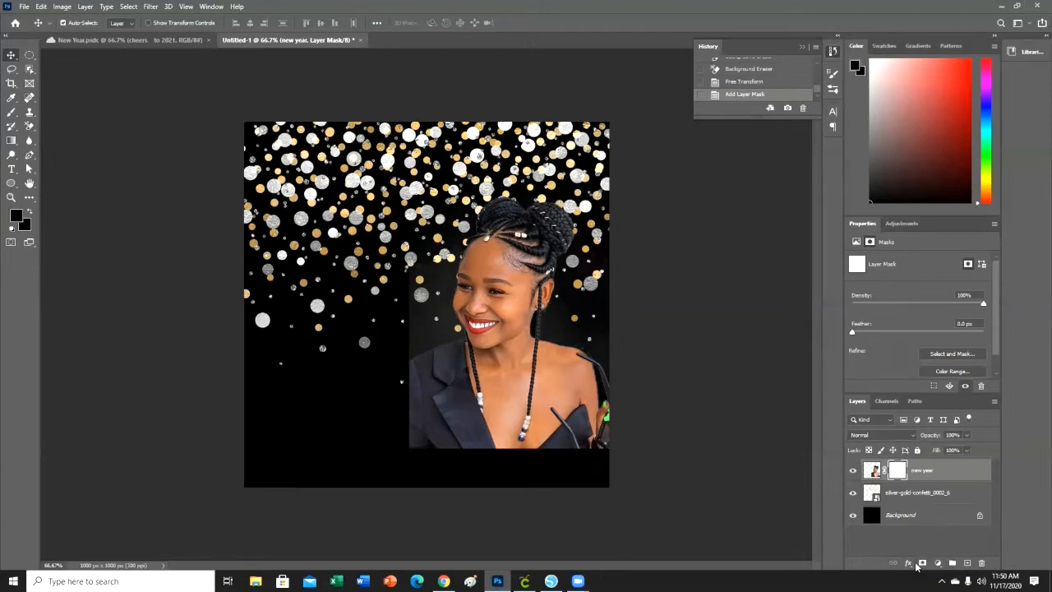
left_click(955, 547)
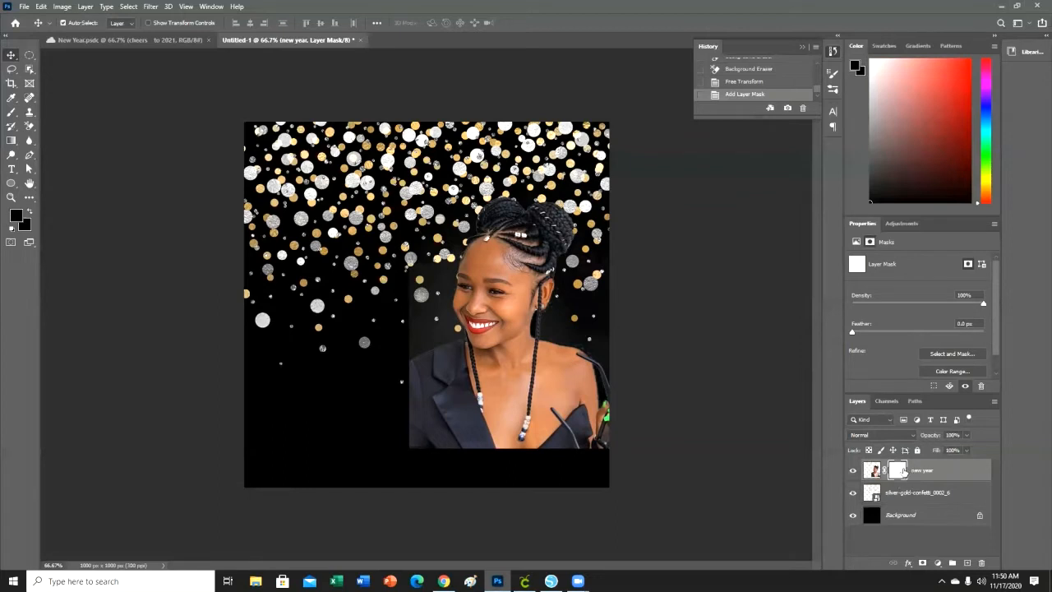
left_click(13, 141)
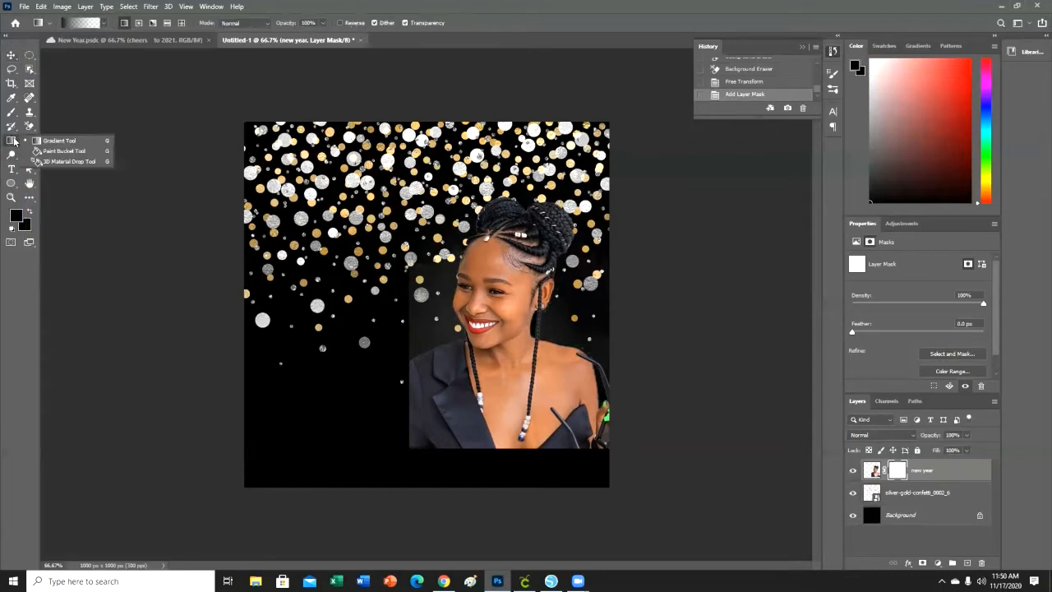
left_click(65, 152)
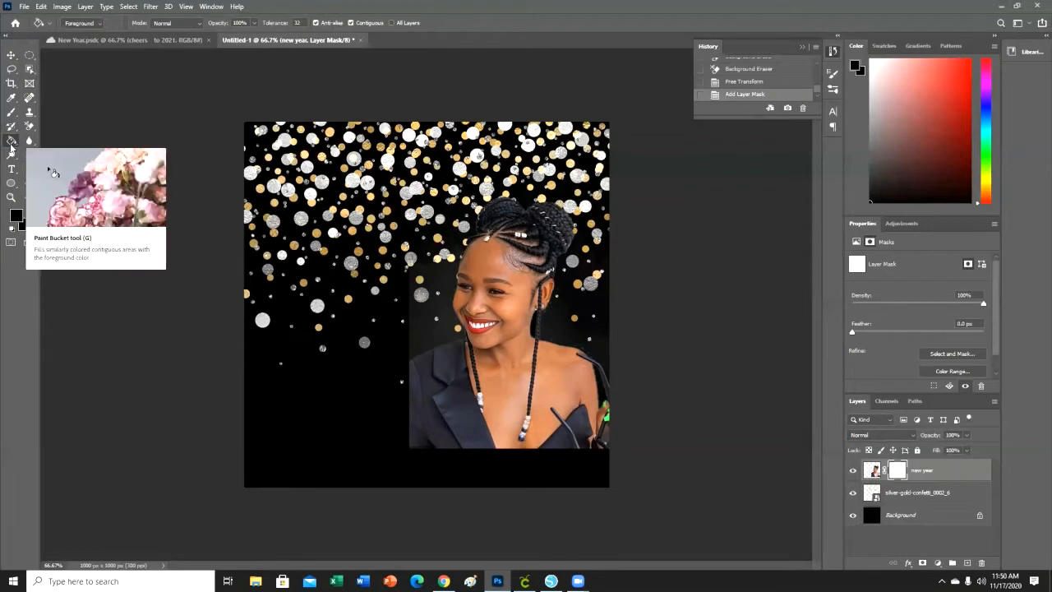
right_click(10, 142)
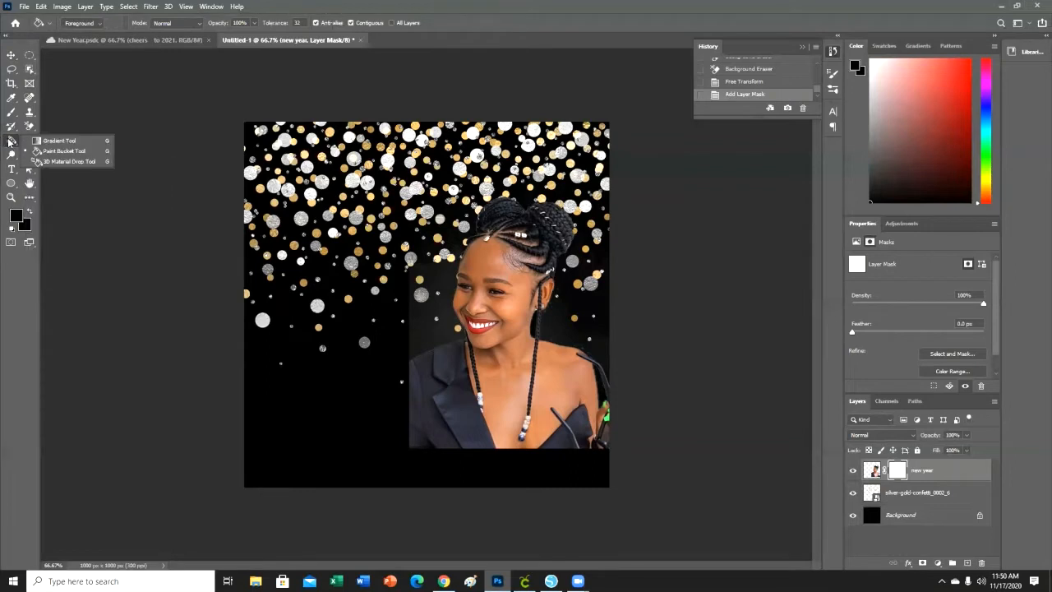
left_click(55, 141)
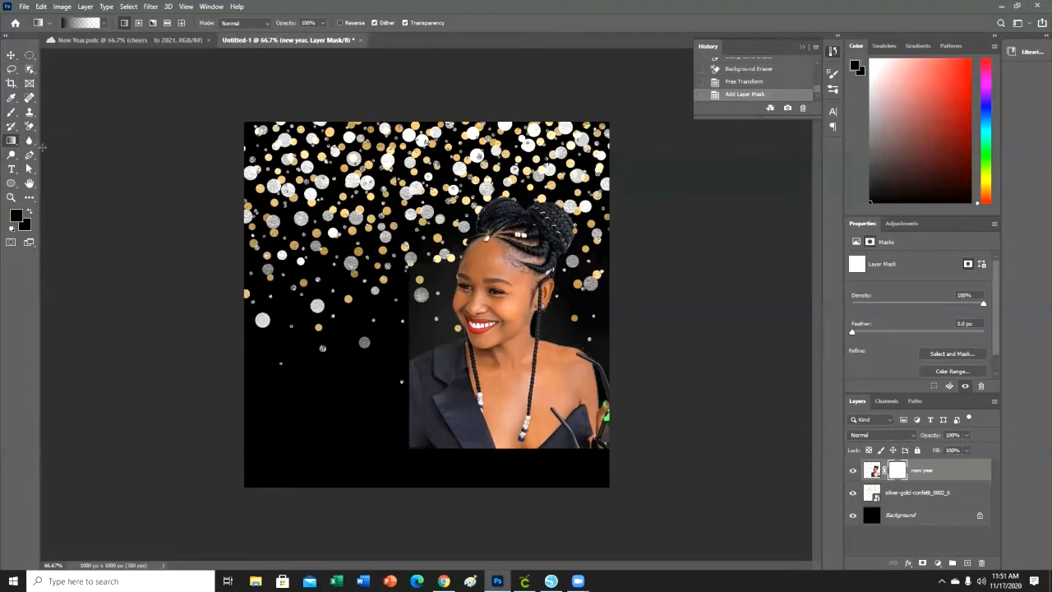
left_click(105, 25)
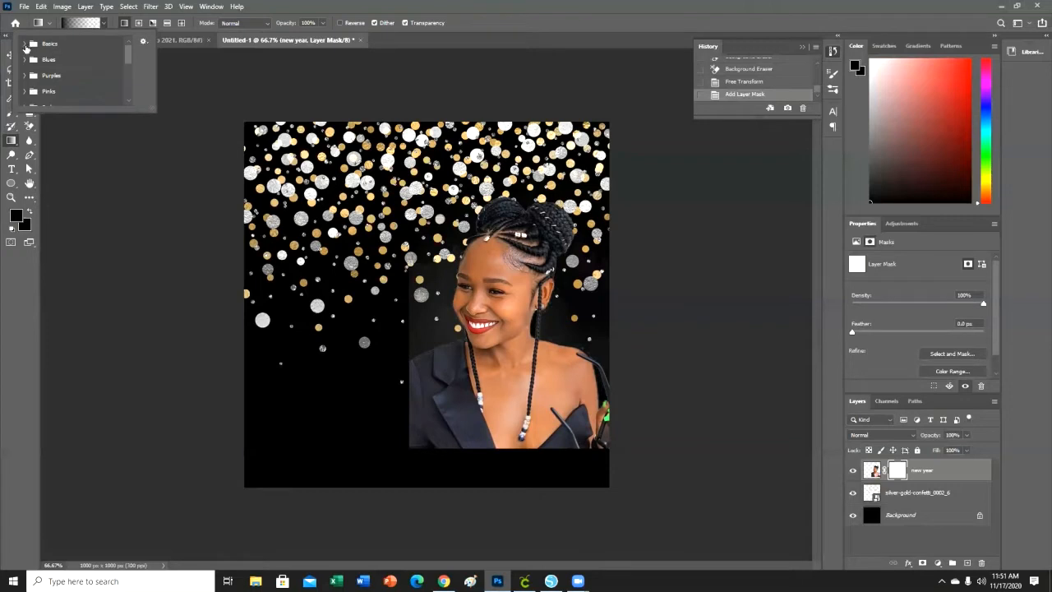
left_click(24, 44)
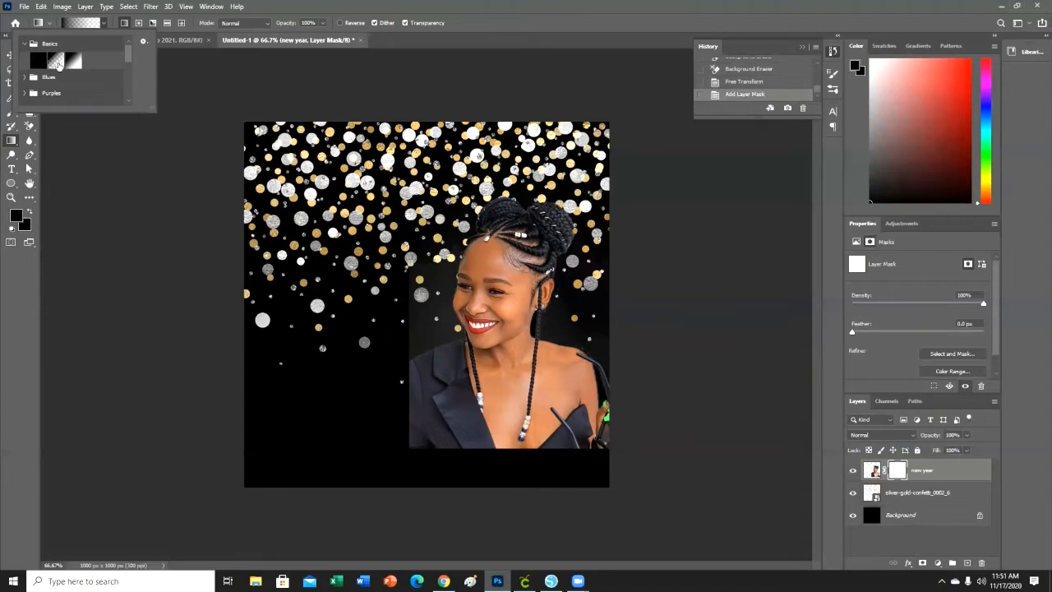
left_click(56, 61)
left_click(105, 25)
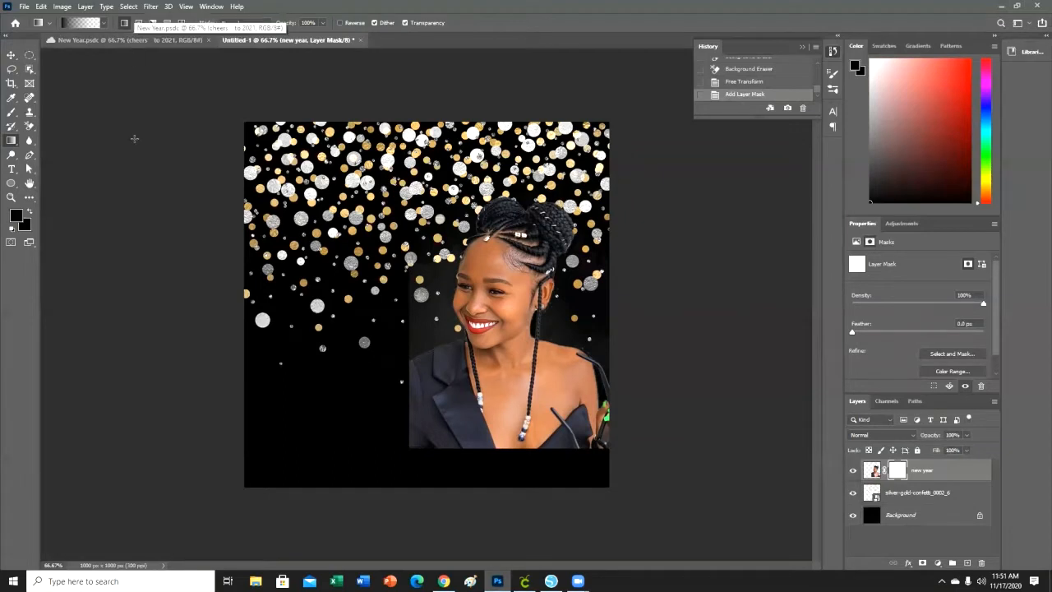
Fade the lower and left edges of the woman's photo into the background with several short black gradients on the layer mask.
left_click(17, 218)
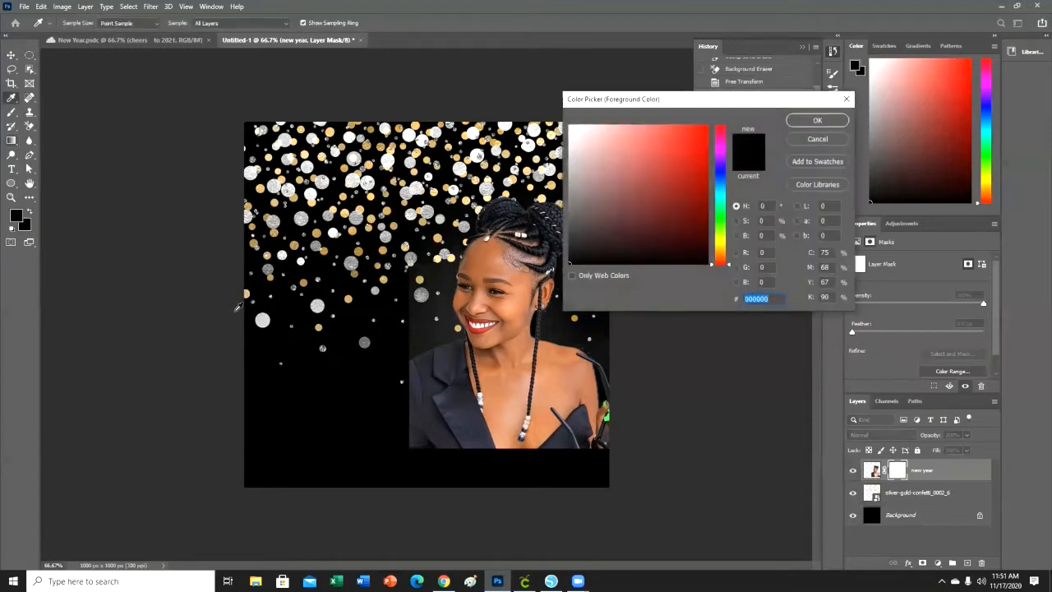
left_click_drag(574, 263, 565, 278)
left_click(838, 124)
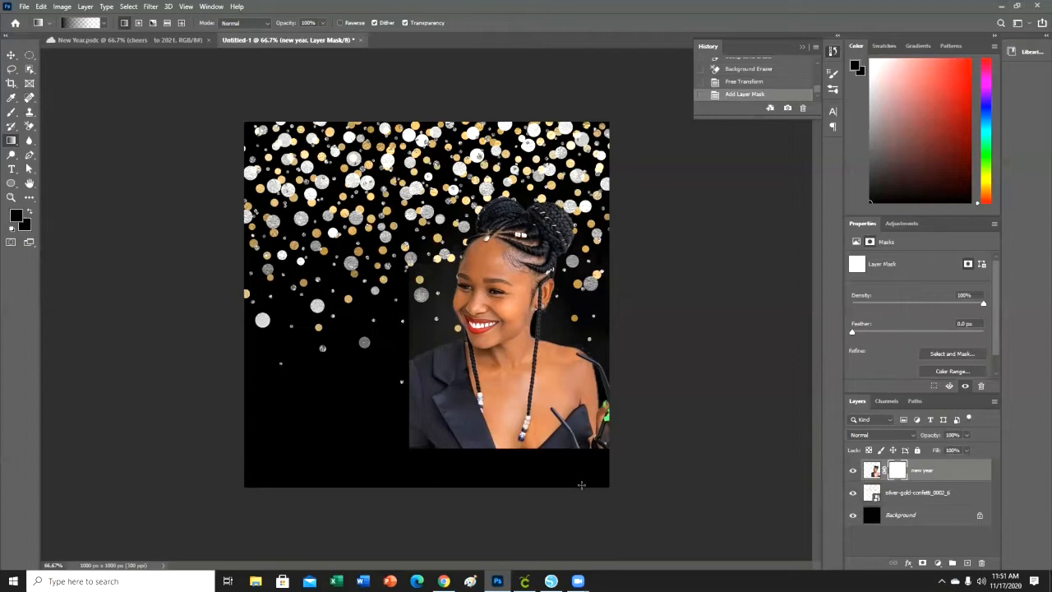
left_click_drag(581, 485, 567, 431)
left_click_drag(557, 468, 496, 445)
left_click_drag(436, 462, 410, 372)
left_click_drag(442, 457, 441, 436)
mouse_move(444, 472)
left_mouse_down()
mouse_move(462, 433)
mouse_move(491, 445)
left_mouse_up()
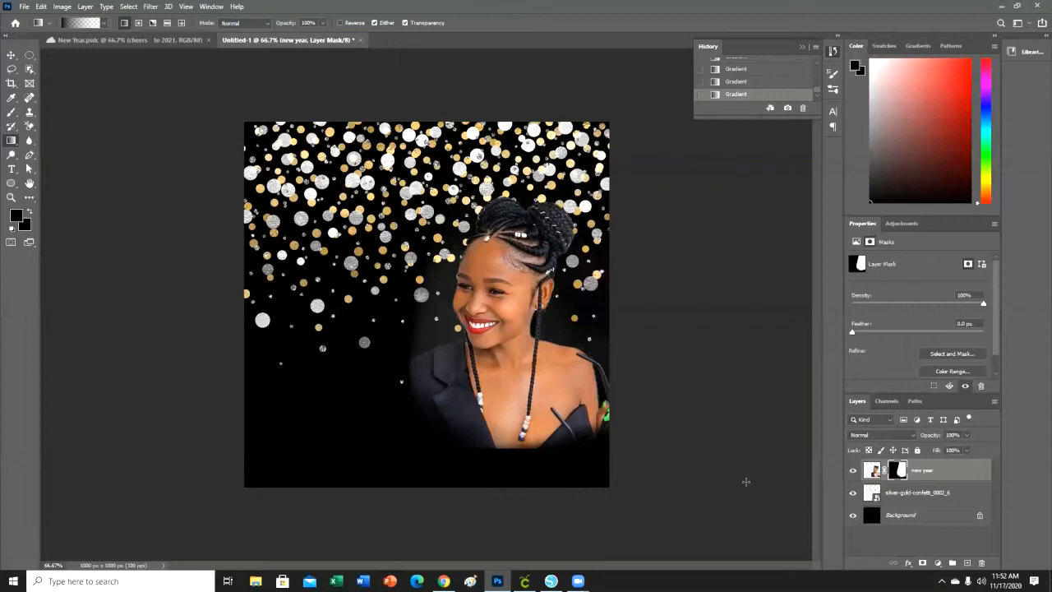
left_click_drag(531, 468, 521, 452)
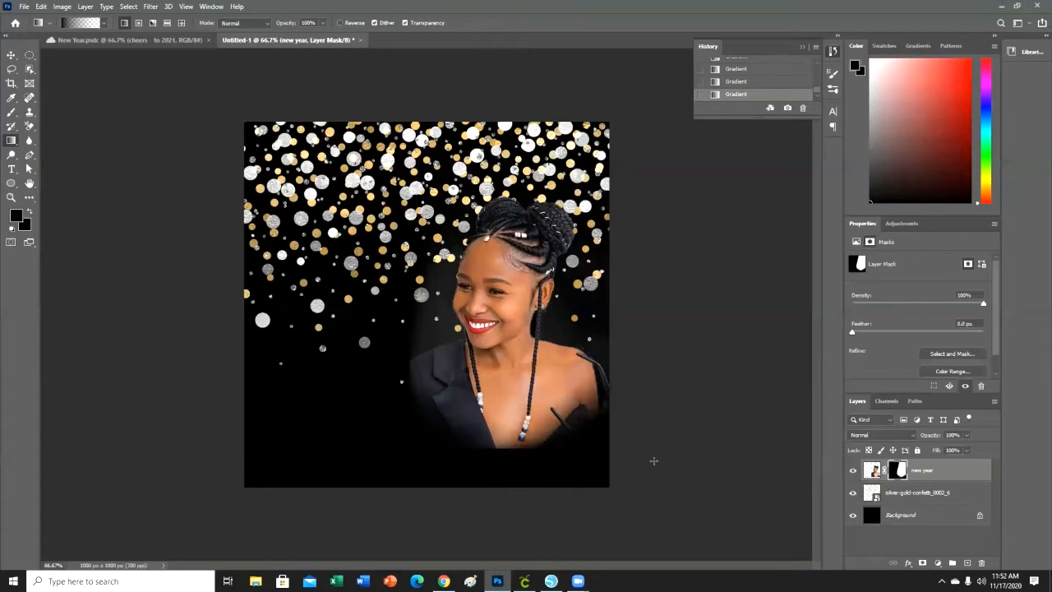
left_click_drag(511, 478, 515, 431)
Add the text "Happy" in Carla Sans Bold at 60 pt and colour it white (ffffff).
left_click(12, 168)
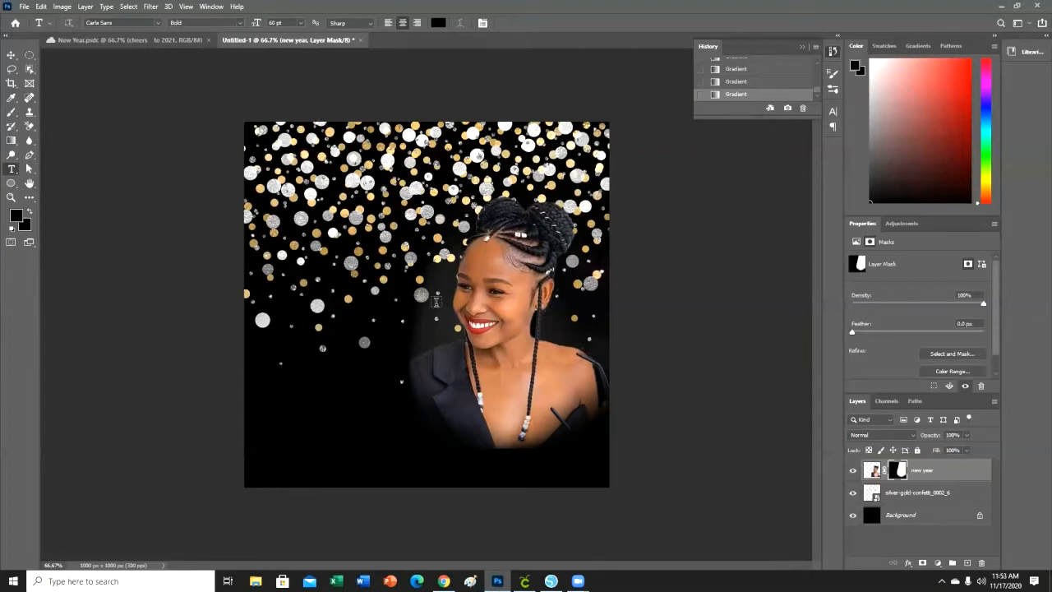
left_click(414, 377)
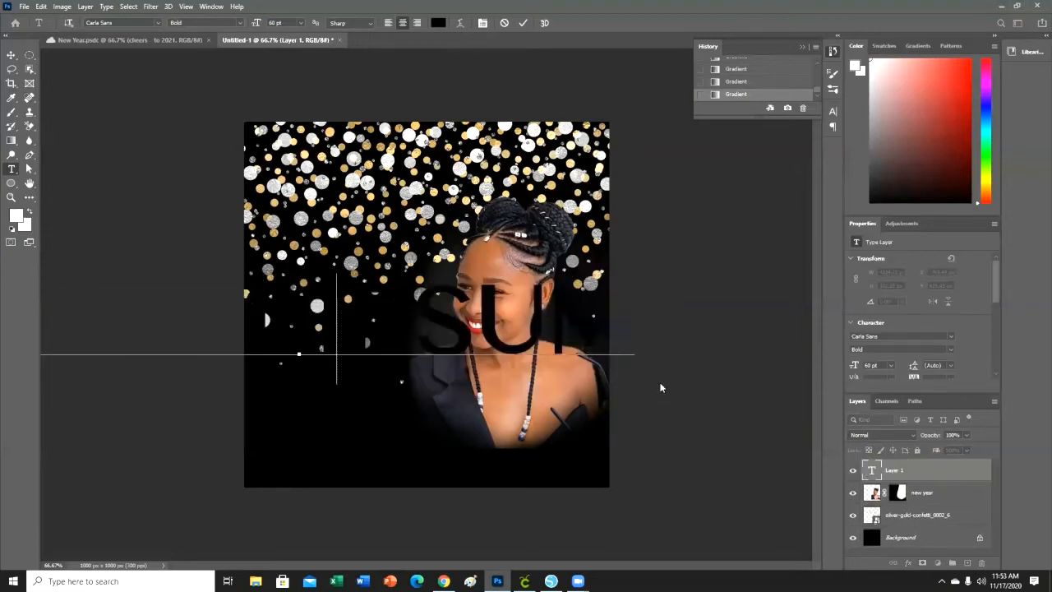
type("PPY")
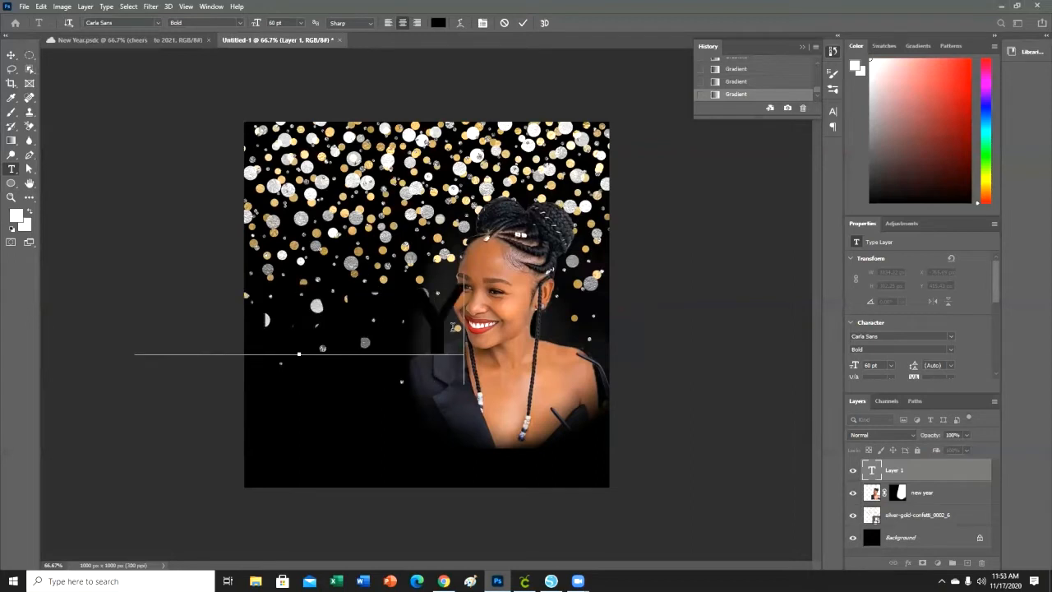
left_click(437, 22)
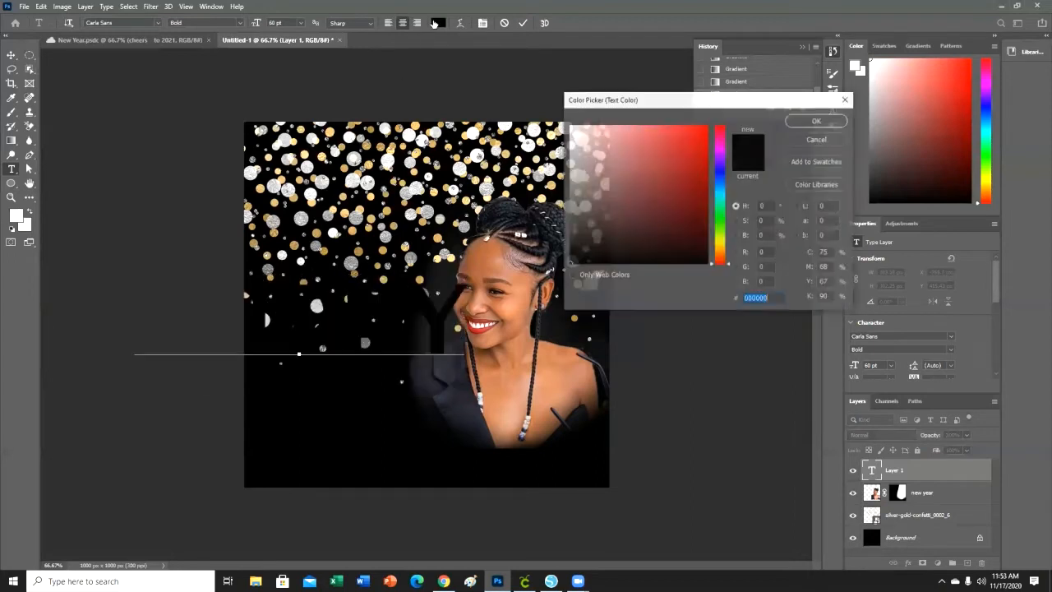
left_click(570, 125)
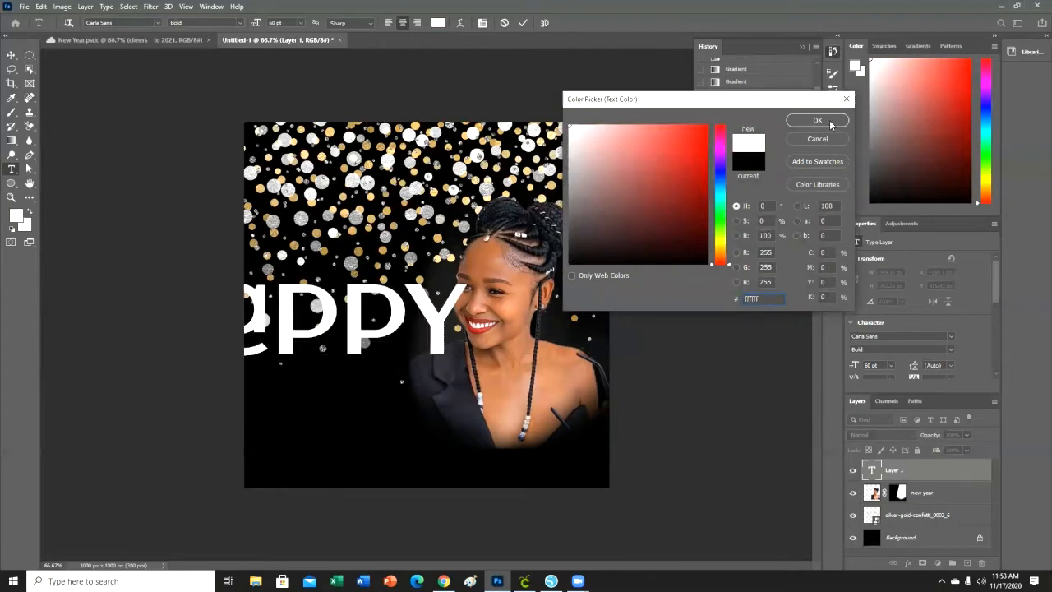
left_click(817, 120)
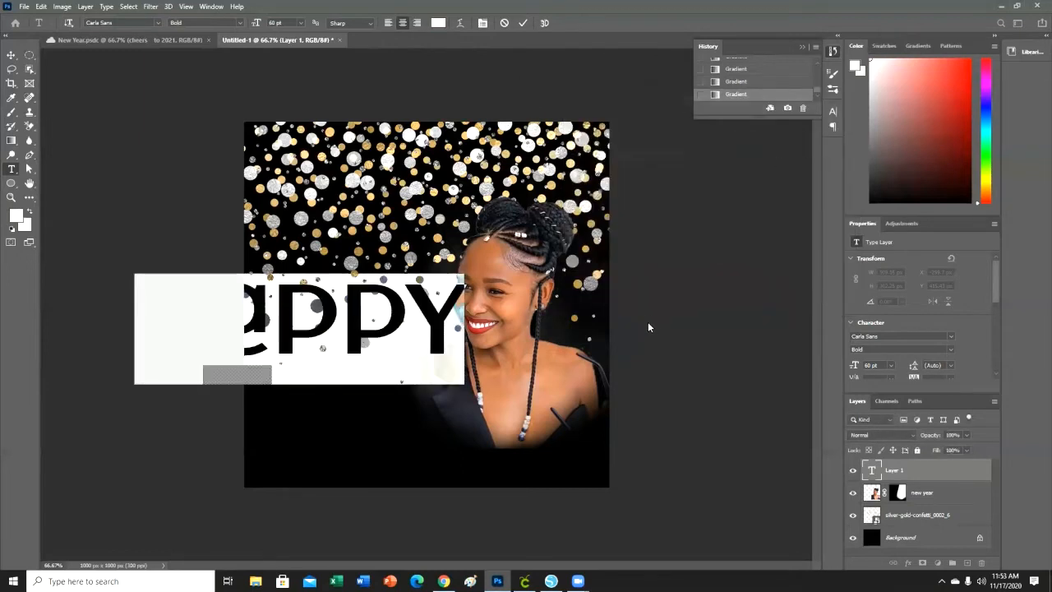
left_click(920, 474)
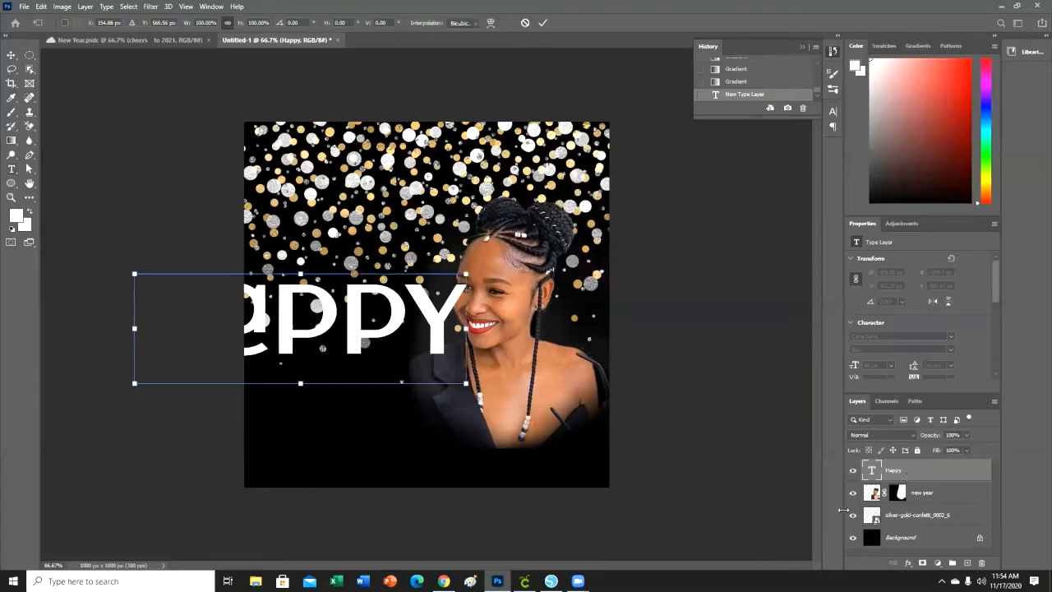
Scale the "Happy" text down to about 55% (33.25 pt) and place it beside the woman, inside the canvas's left edge.
left_click_drag(466, 383, 415, 355)
left_click_drag(479, 386, 436, 373)
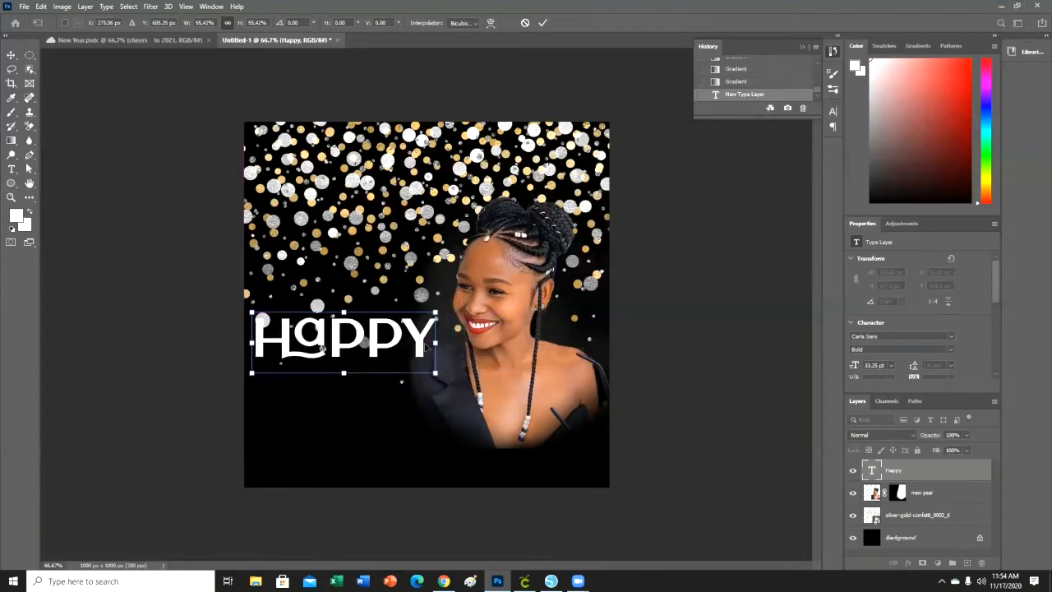
key("Return")
Extend the "Happy" text with two more lines reading "New" and "Year".
key("t")
left_click(431, 340)
key("Return")
type("New")
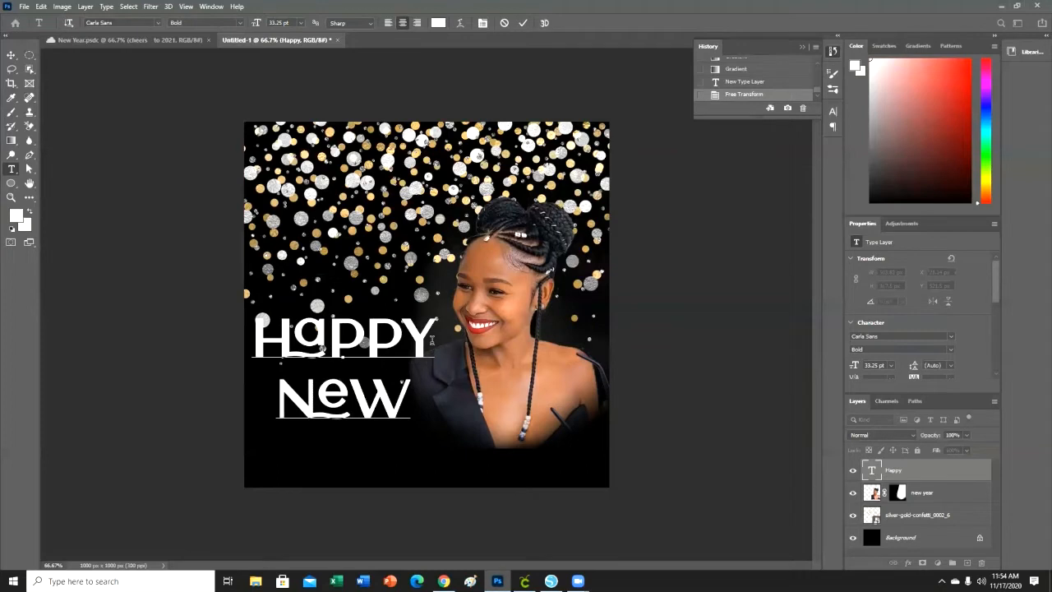
key("Return")
type("YEAR")
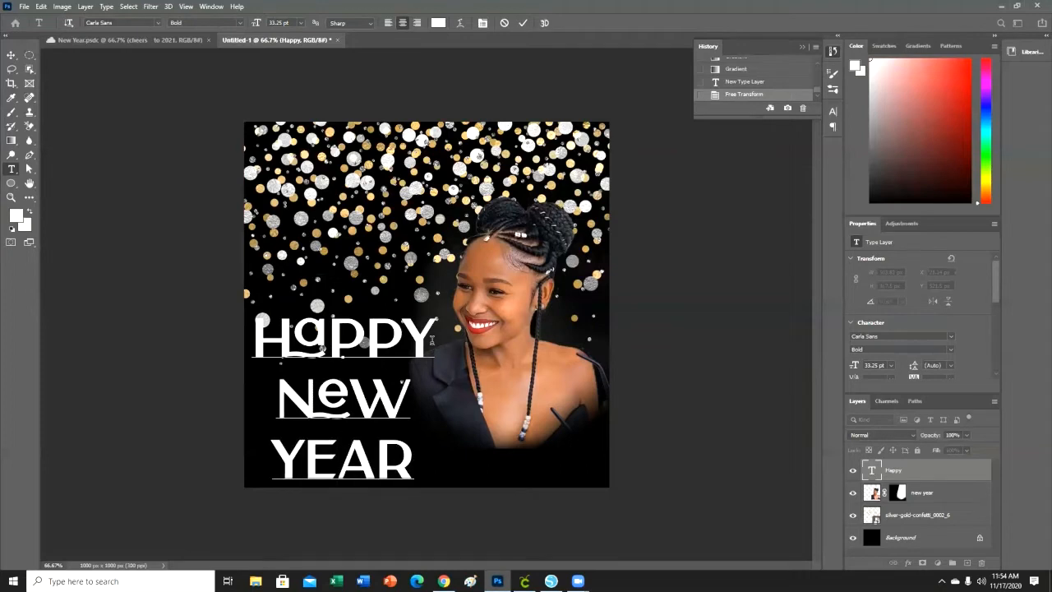
Indent the "New" and "Year" lines with leading spaces so that each line starts further right than the one above.
key("Left")
key("Left")
key("Left")
key("Left")
key("Up")
key("Down")
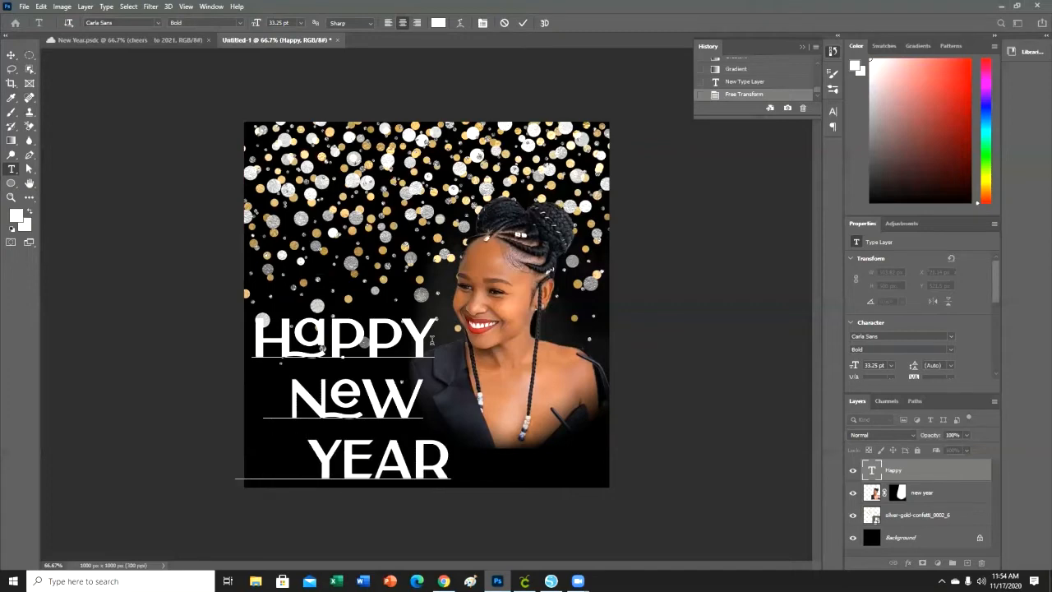
left_click(961, 470)
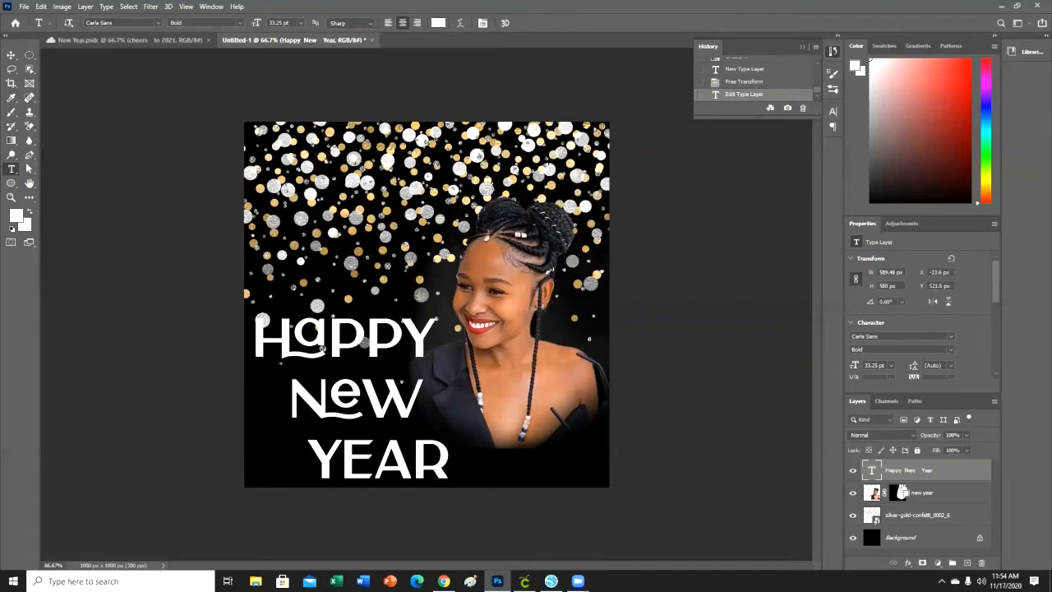
Scale the three-line greeting down to about 555 x 471 px and move it to X 0, Y 521.5 px.
key("ctrl+t")
left_click_drag(450, 494, 437, 483)
left_click_drag(376, 412, 384, 403)
key("Return")
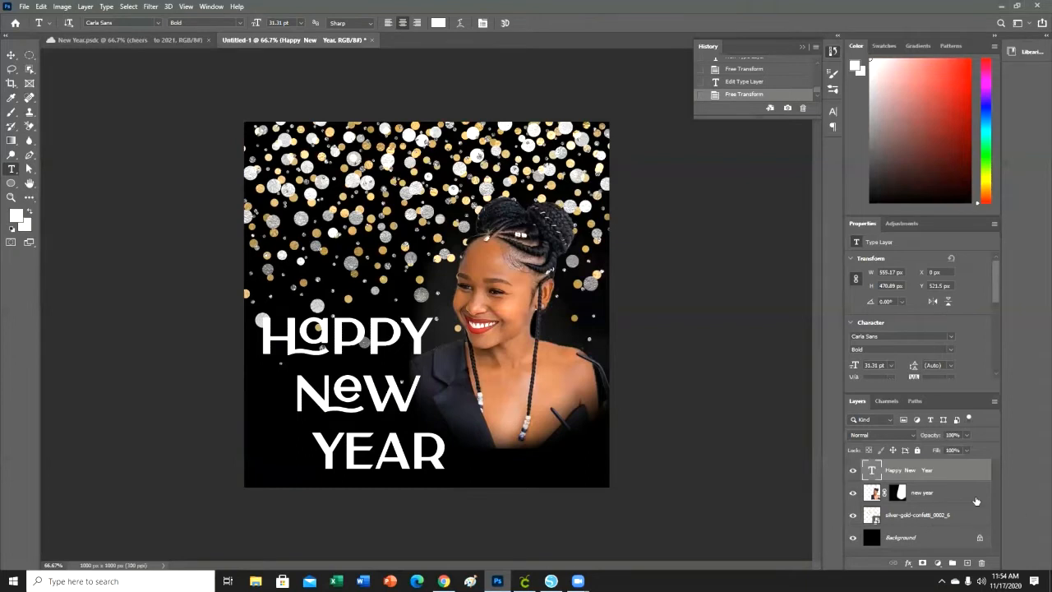
Apply a gold reflected Gradient Overlay to the Happy New Year text layer, with Color Overlay switched off.
right_click(896, 472)
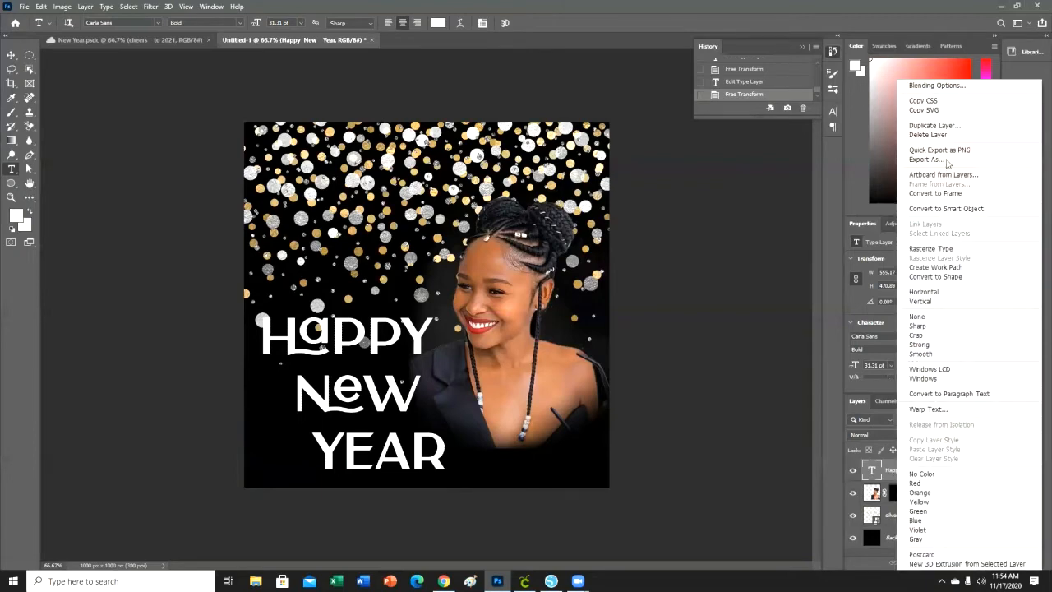
left_click(966, 88)
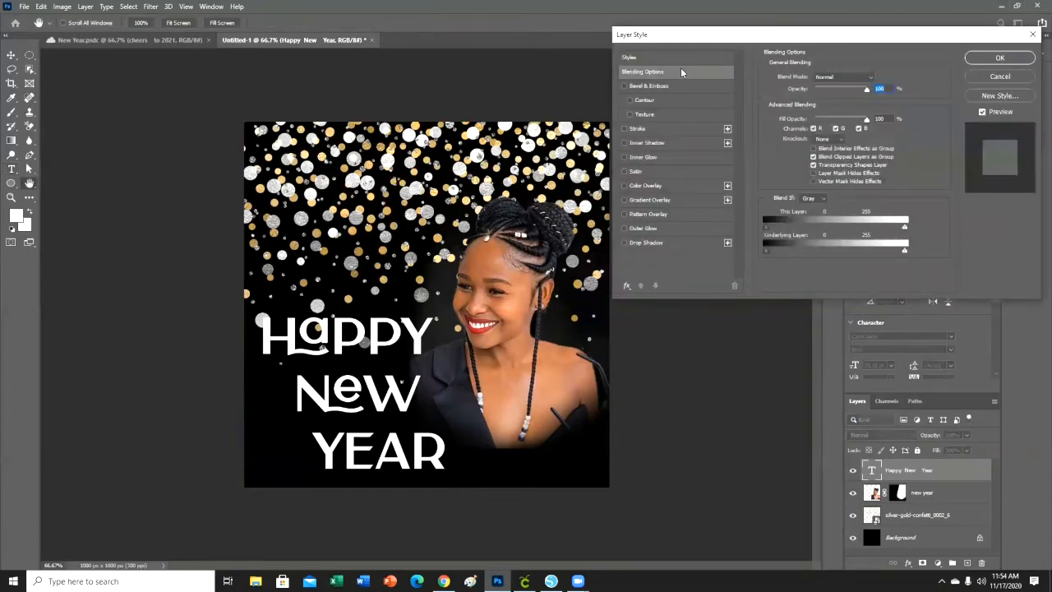
left_click(667, 186)
left_click(668, 202)
left_click(624, 186)
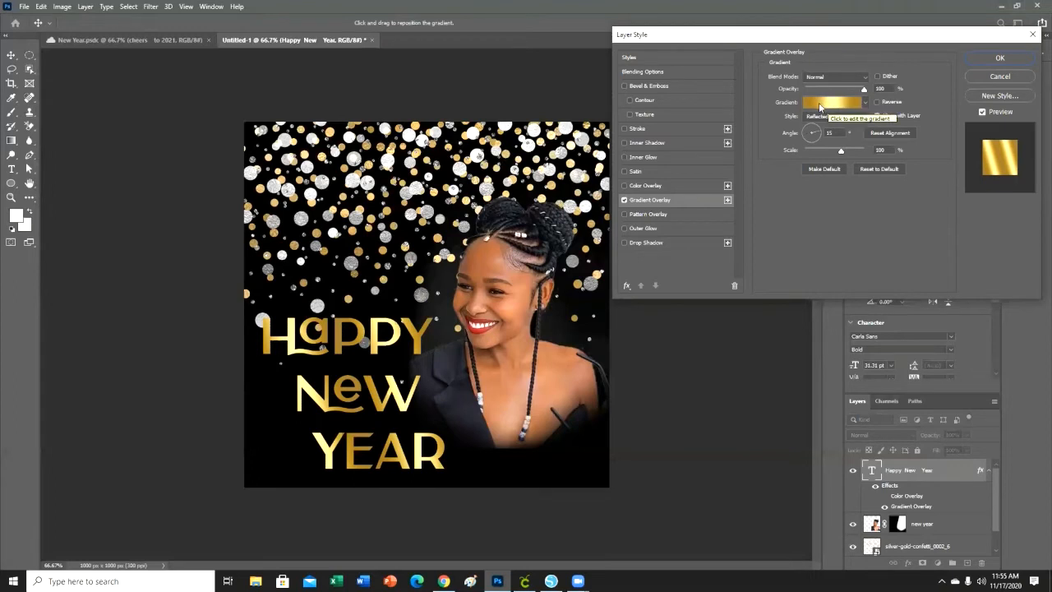
Look through the overlay's gradient presets and examine the gold gradient's first stop and its colour code in the Gradient Editor.
left_click(868, 102)
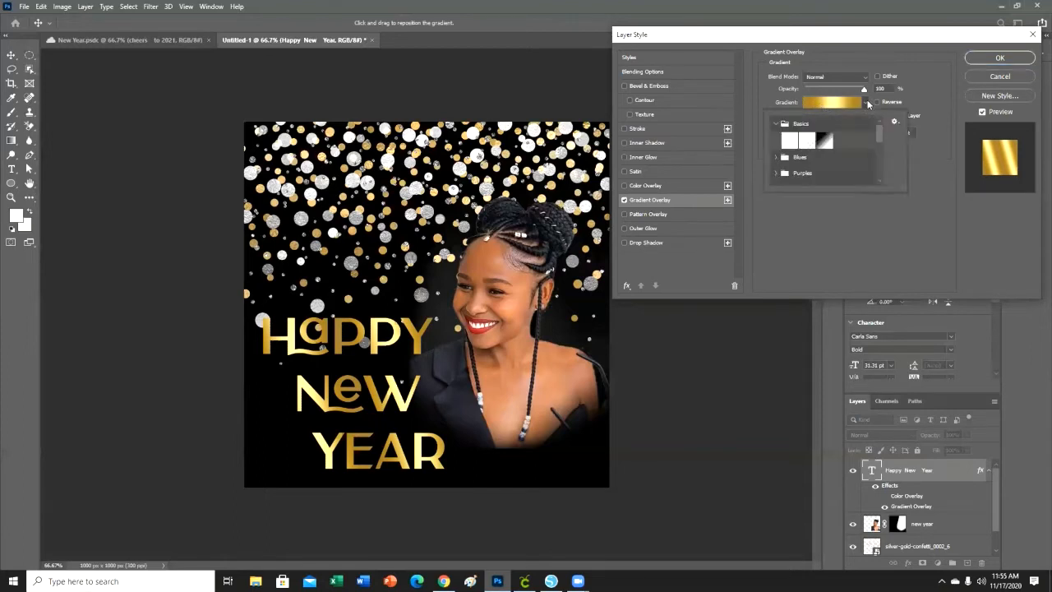
left_click(868, 103)
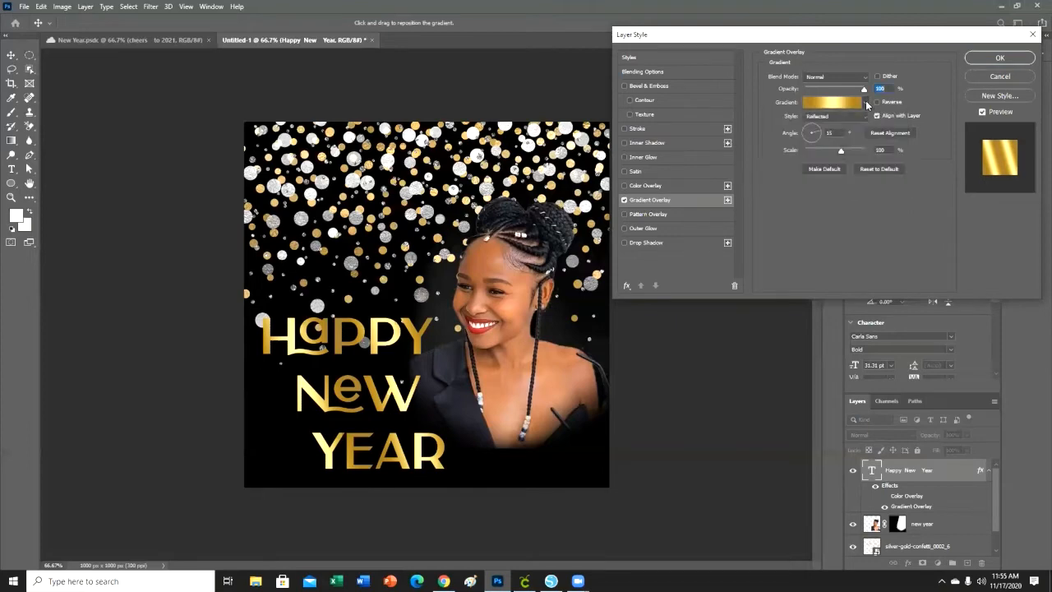
left_click(842, 106)
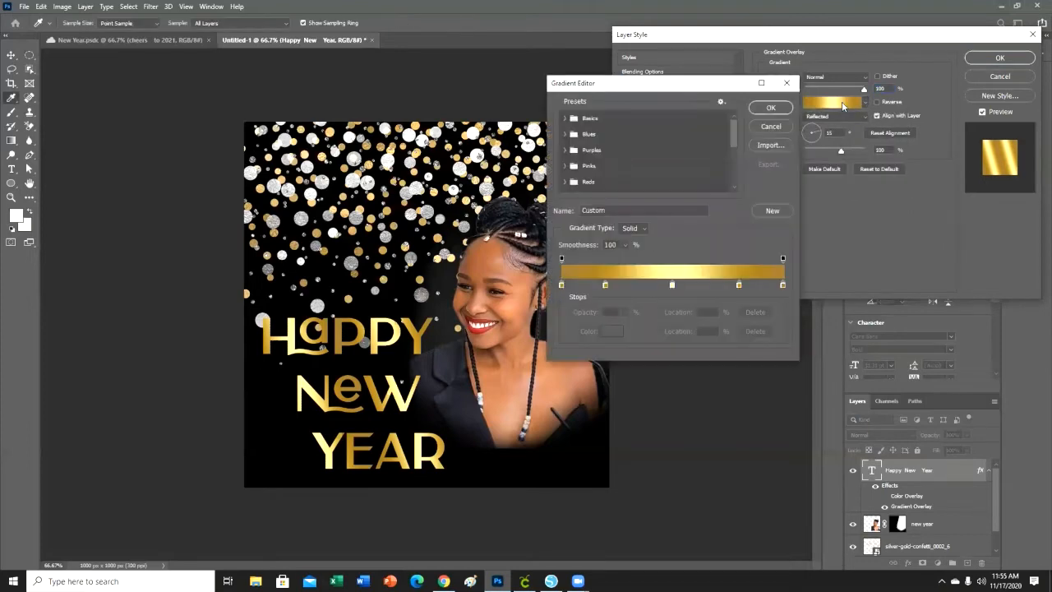
left_click(791, 83)
left_click(836, 103)
left_click(561, 285)
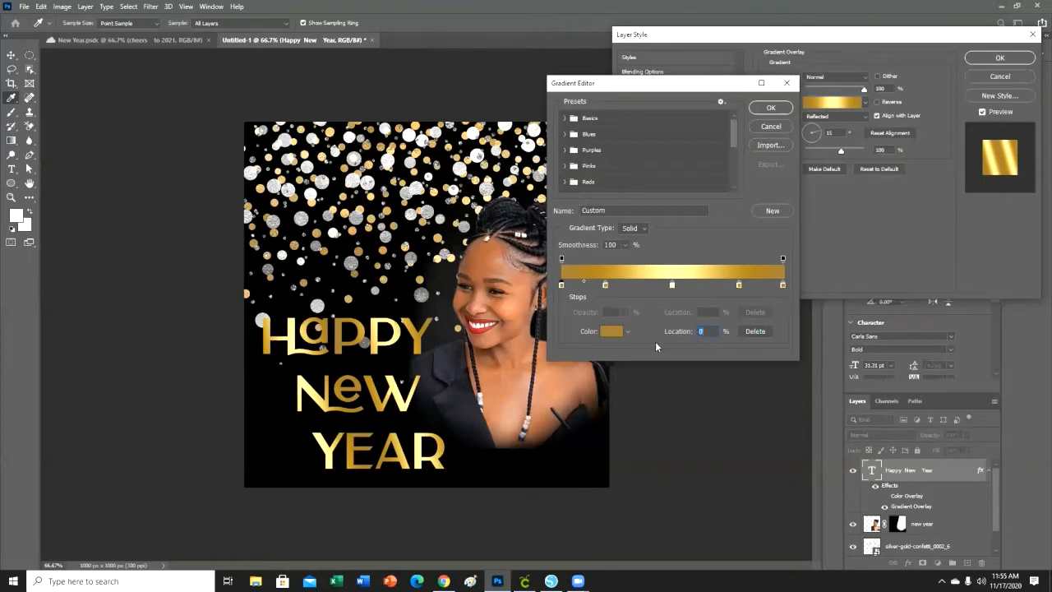
left_click(612, 331)
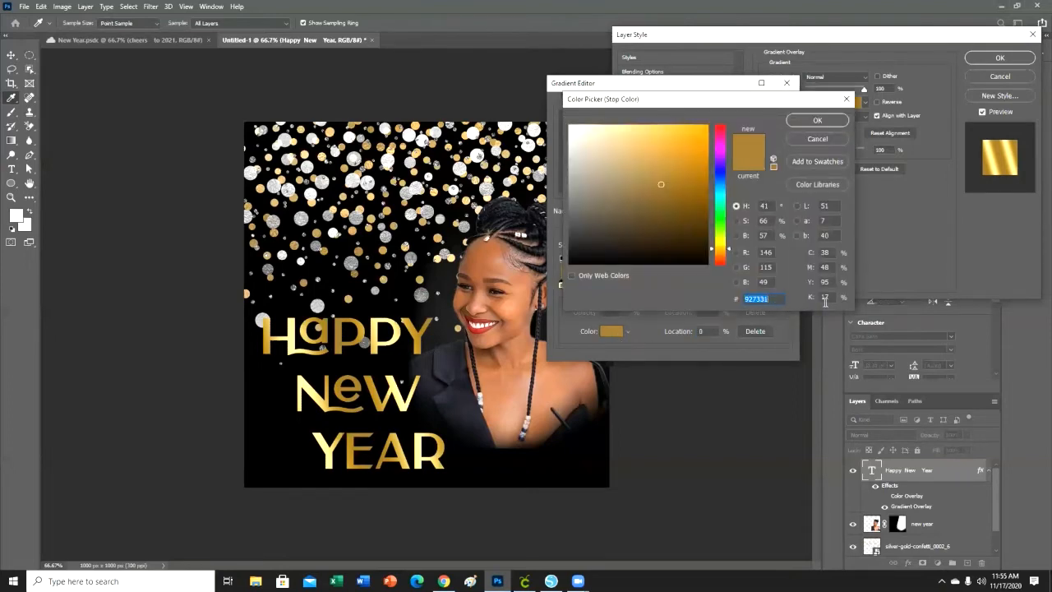
left_click(777, 299)
left_click(816, 121)
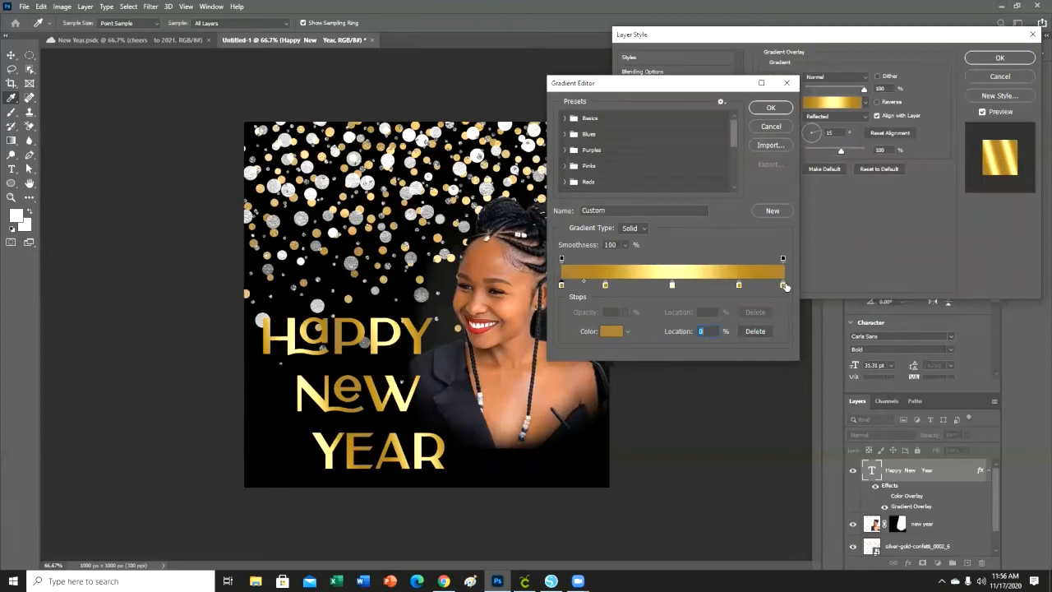
Examine the colour codes of the gold gradient's middle and last colour stops.
left_click(672, 284)
left_click(610, 330)
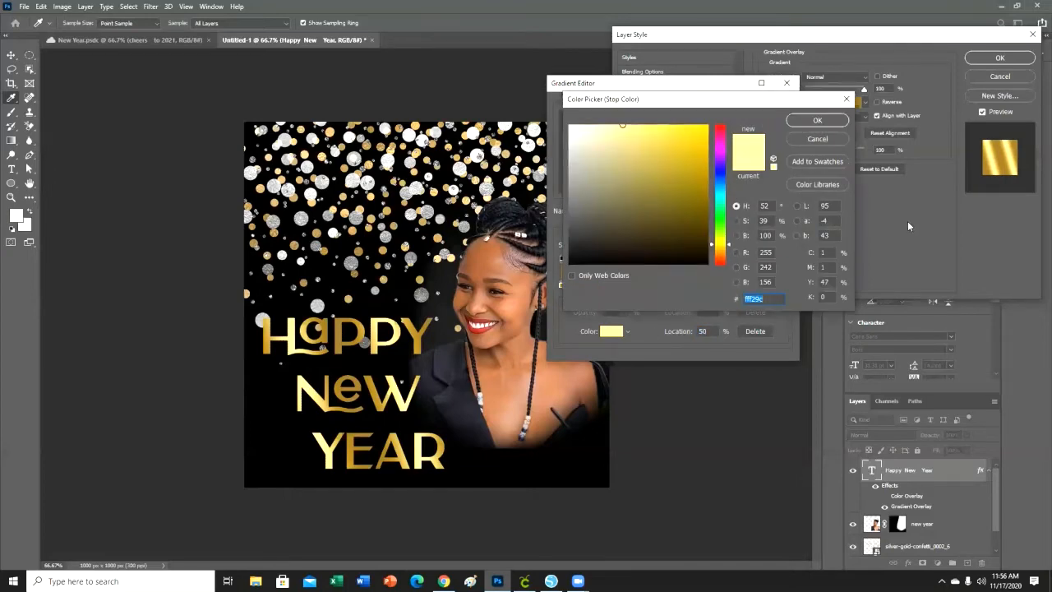
left_click(780, 300)
left_click(817, 120)
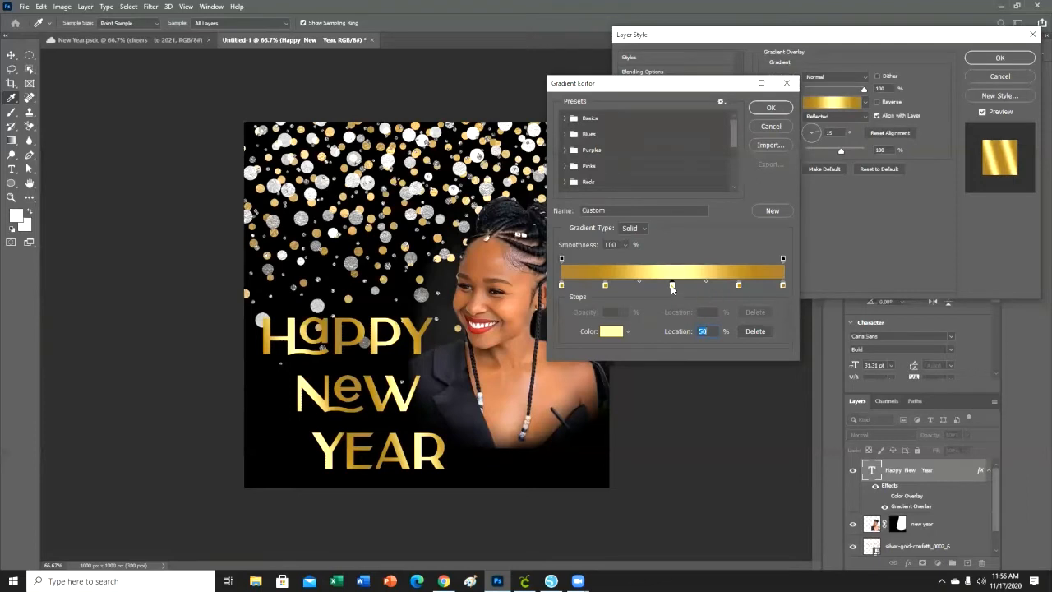
left_click(783, 285)
left_click(612, 332)
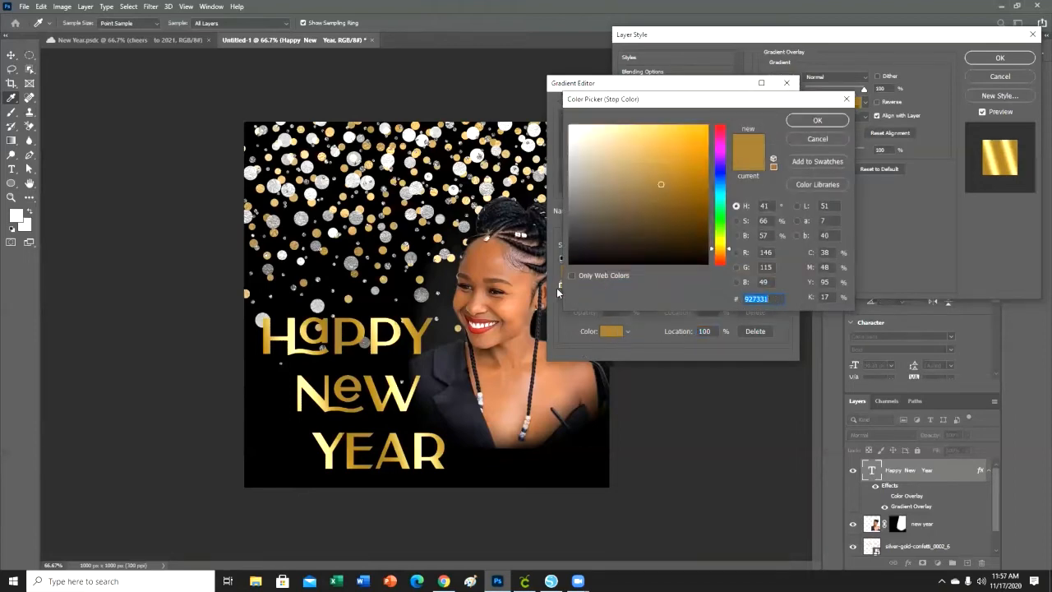
left_click(767, 301)
left_click(821, 120)
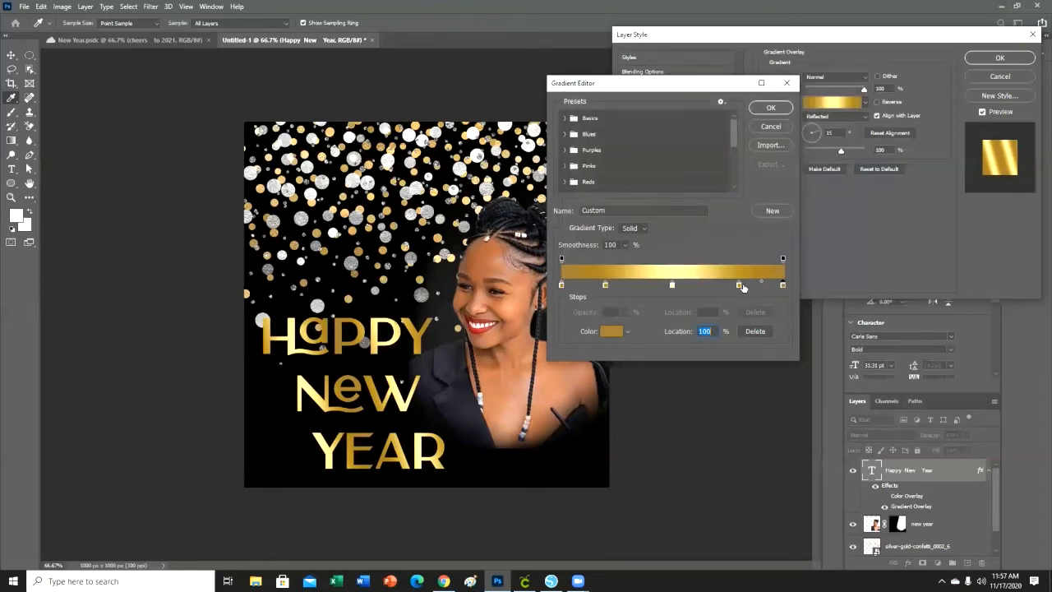
Examine the colour codes of the gradient's stops at the 20% and 80% locations.
left_click(605, 285)
left_click(613, 331)
double_click(783, 302)
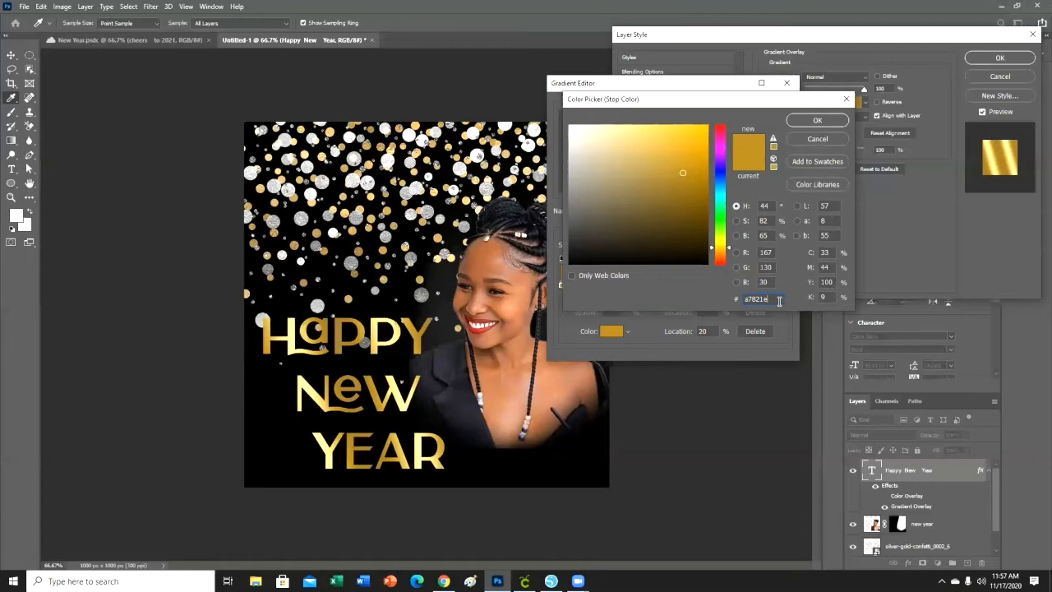
left_click(812, 120)
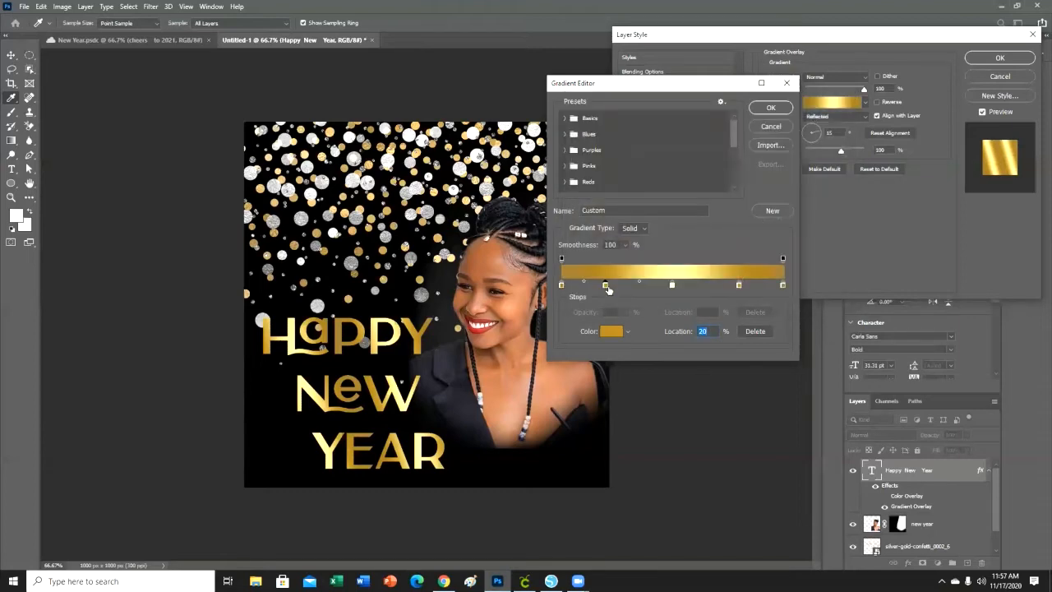
left_click(740, 285)
left_click(613, 331)
left_click(778, 297)
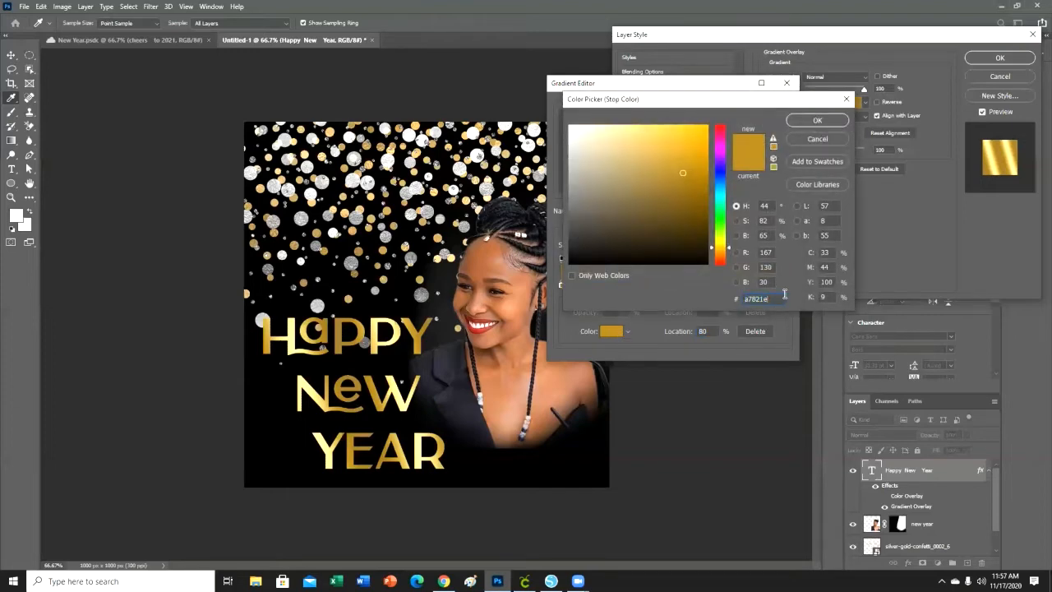
left_click(819, 122)
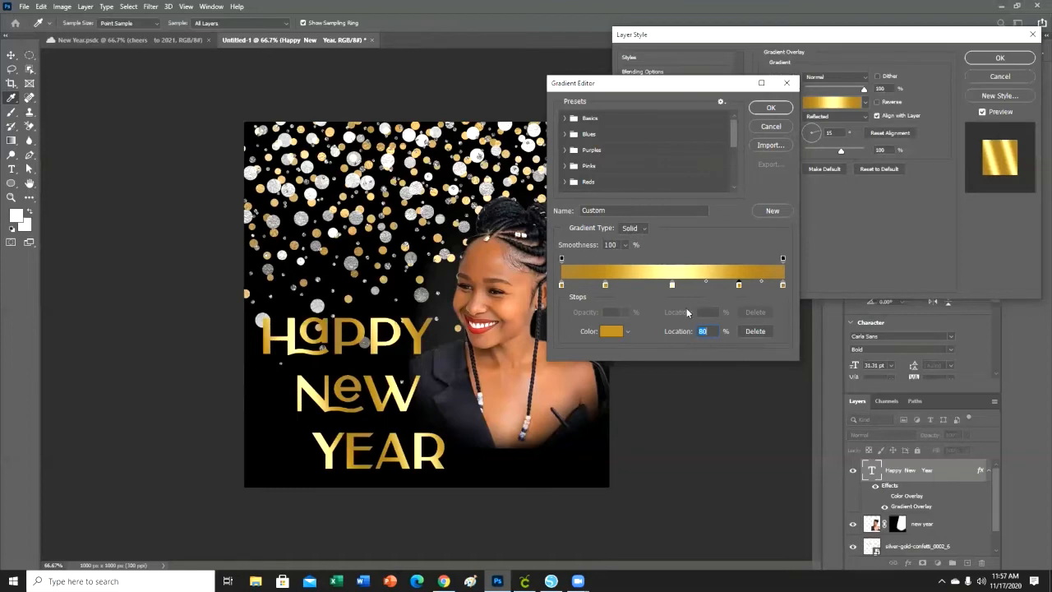
Accept the gradient and apply the layer style to the greeting, and compare the design with the New Year.psdc document.
left_click(787, 109)
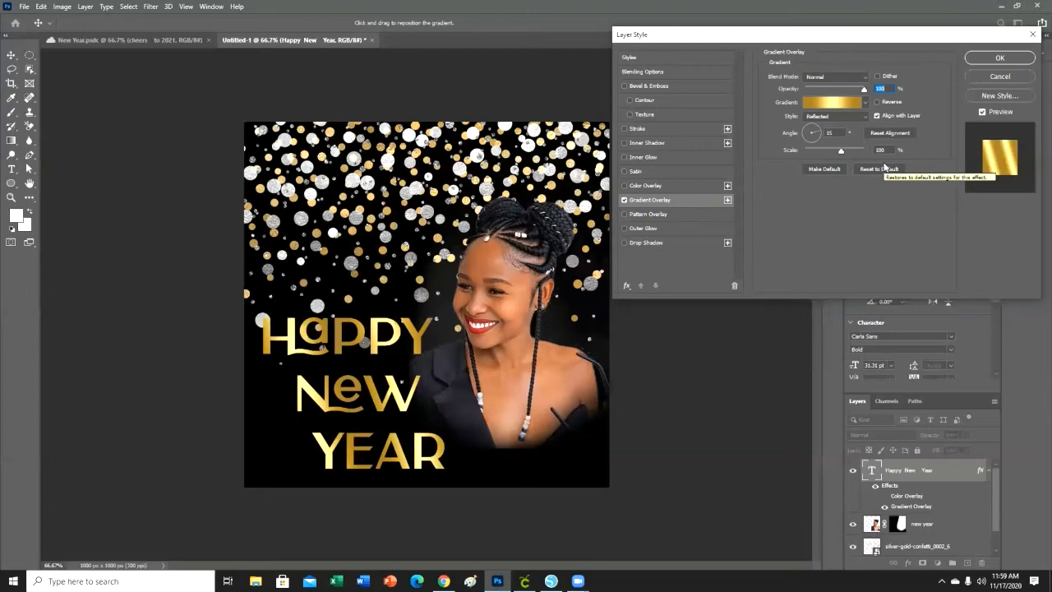
left_click(999, 57)
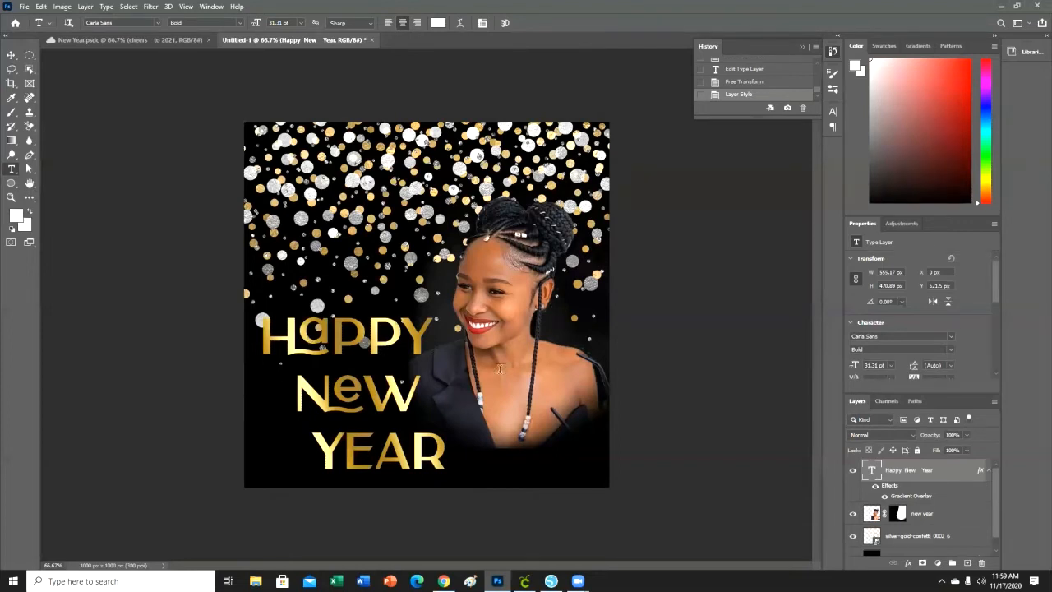
left_click(88, 38)
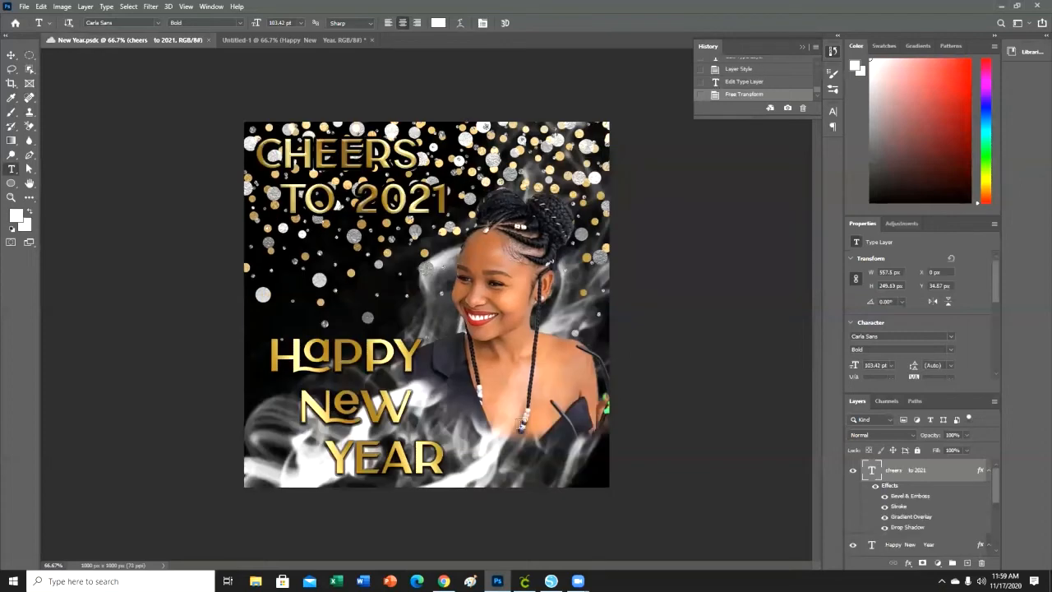
left_click(331, 40)
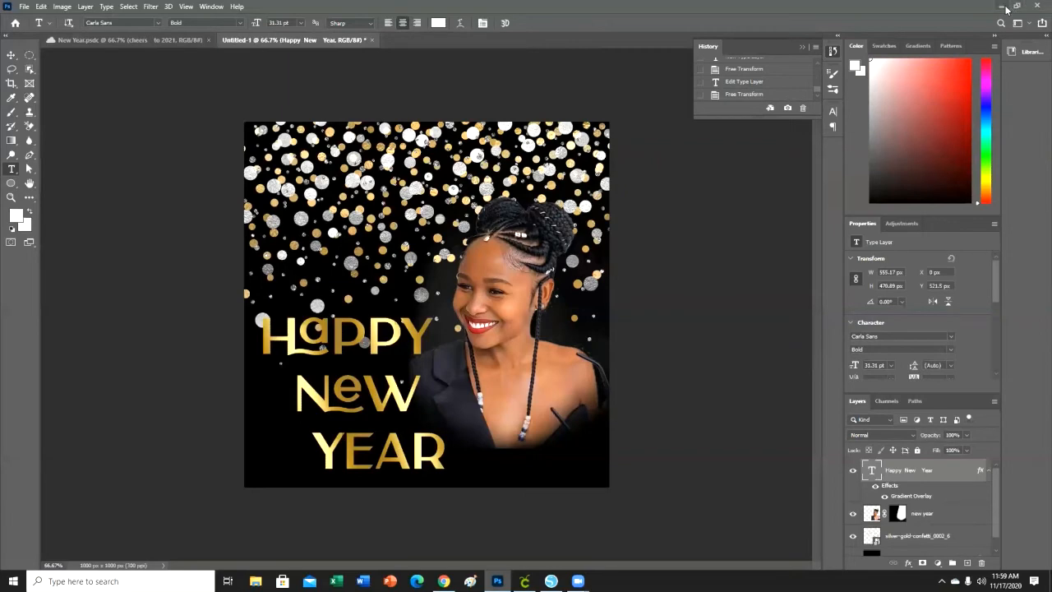
Switch to Chrome and look through the graphics and brush packs on the Brusheezy home page.
left_click(444, 581)
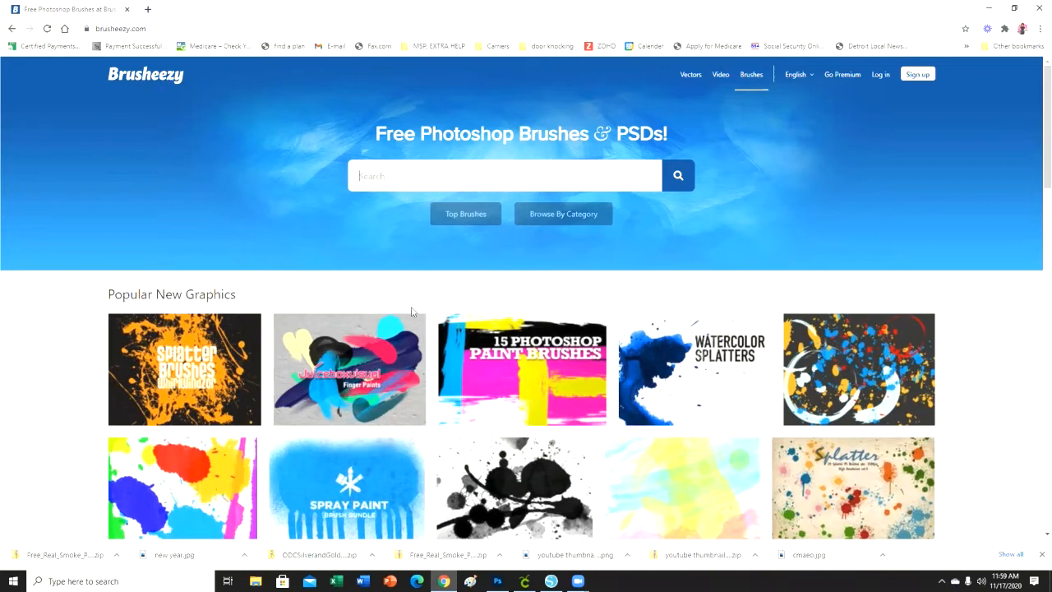
scroll(861, 235, "down", 1)
scroll(861, 234, "down", 7)
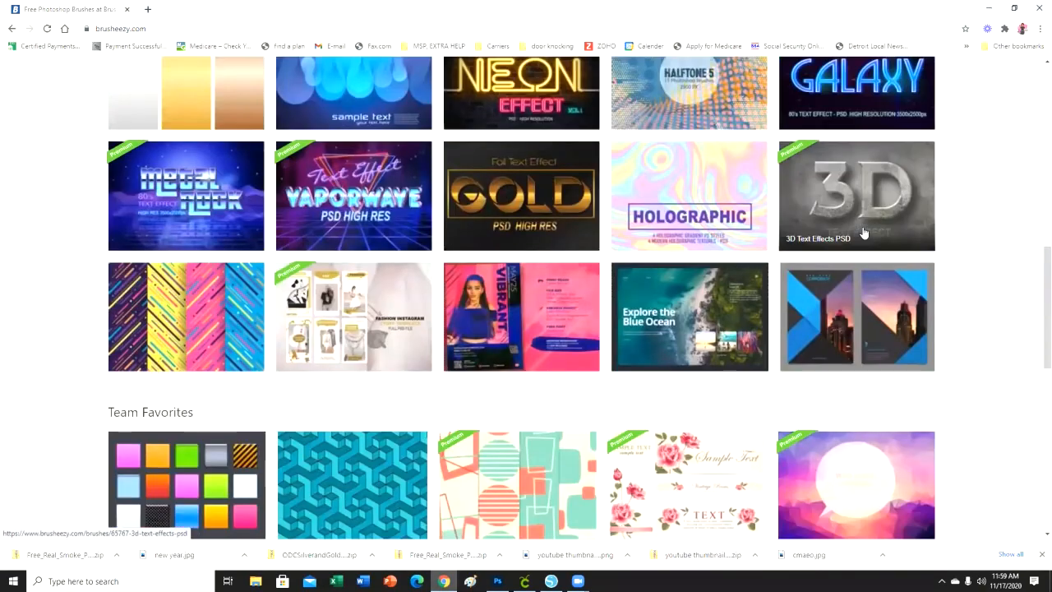
scroll(864, 233, "down", 4)
scroll(864, 234, "down", 2)
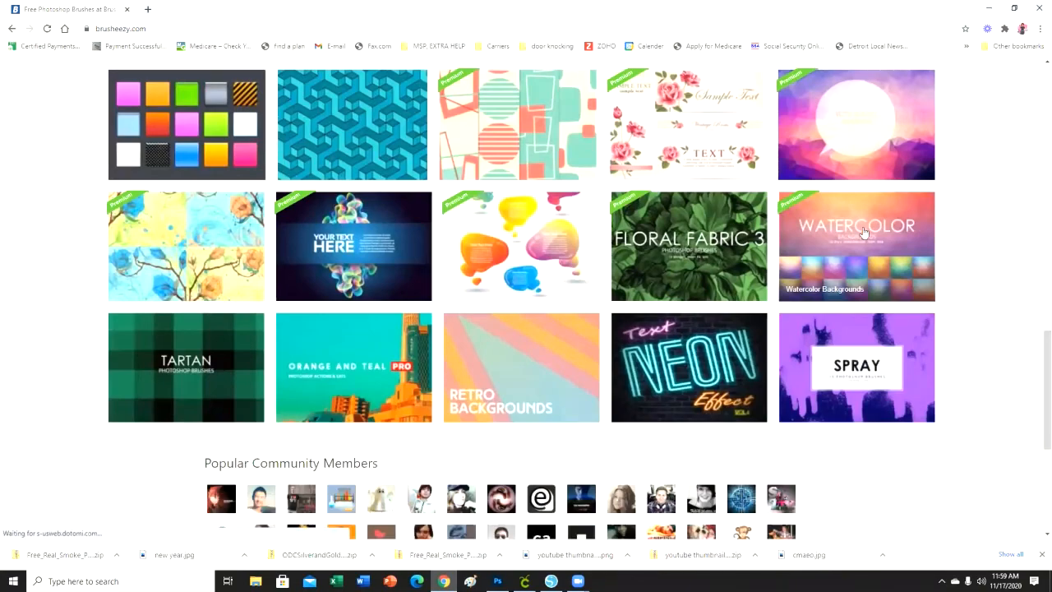
scroll(859, 230, "up", 6)
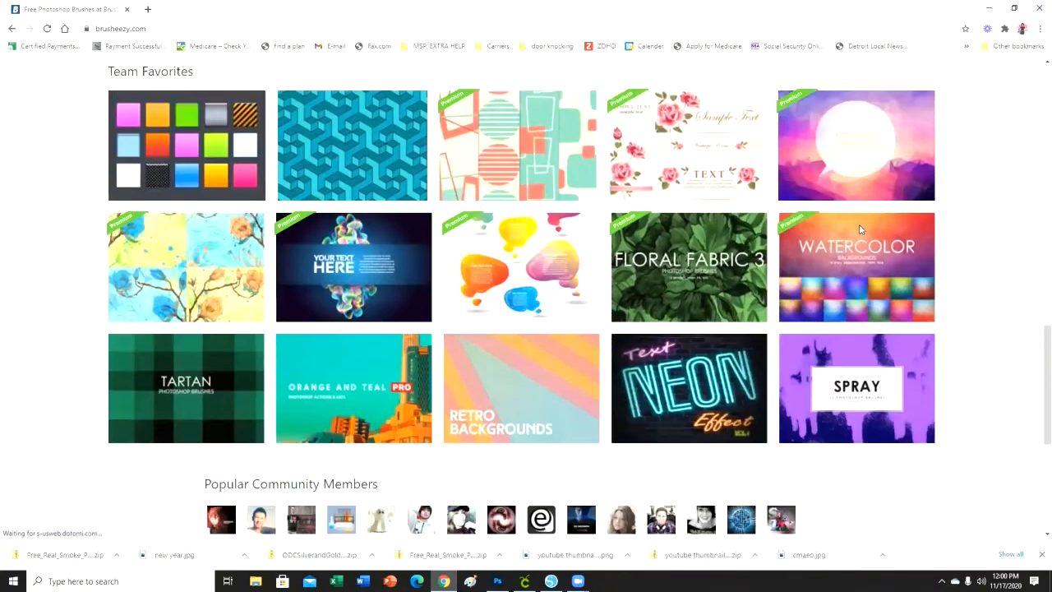
scroll(859, 230, "up", 3)
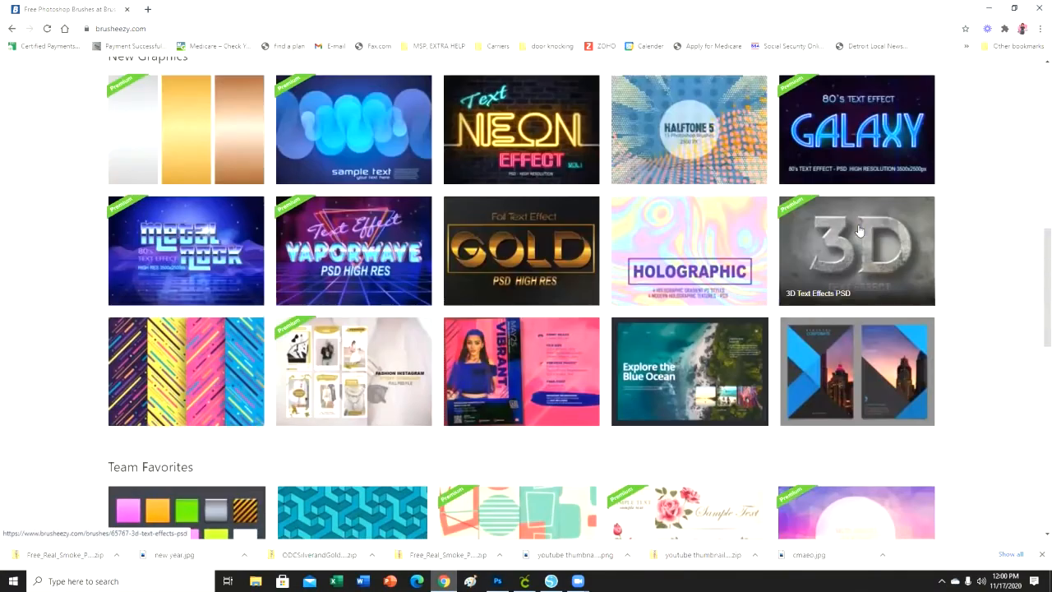
scroll(739, 308, "up", 3)
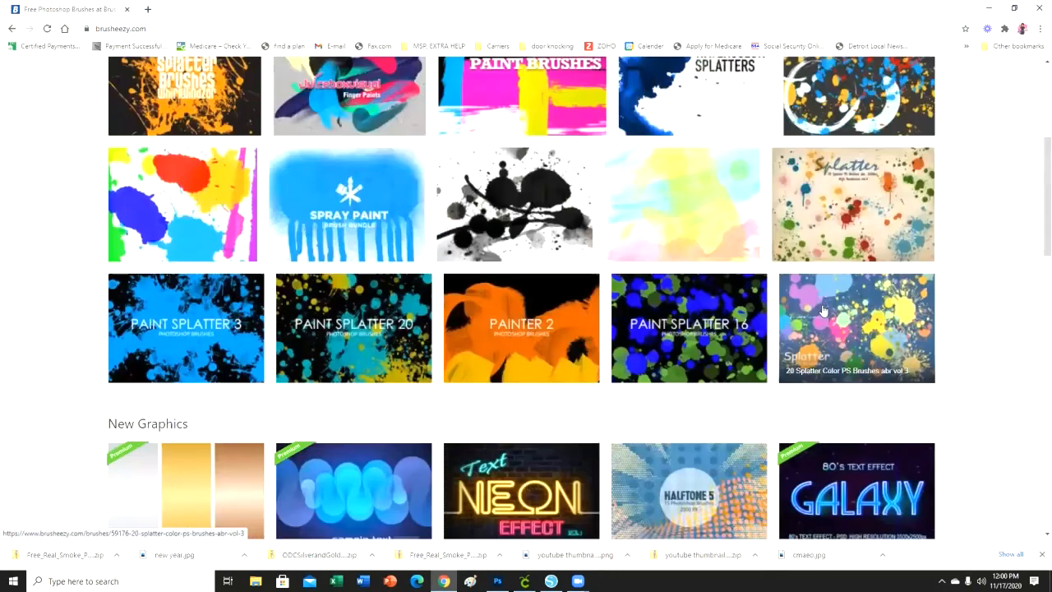
scroll(817, 312, "up", 4)
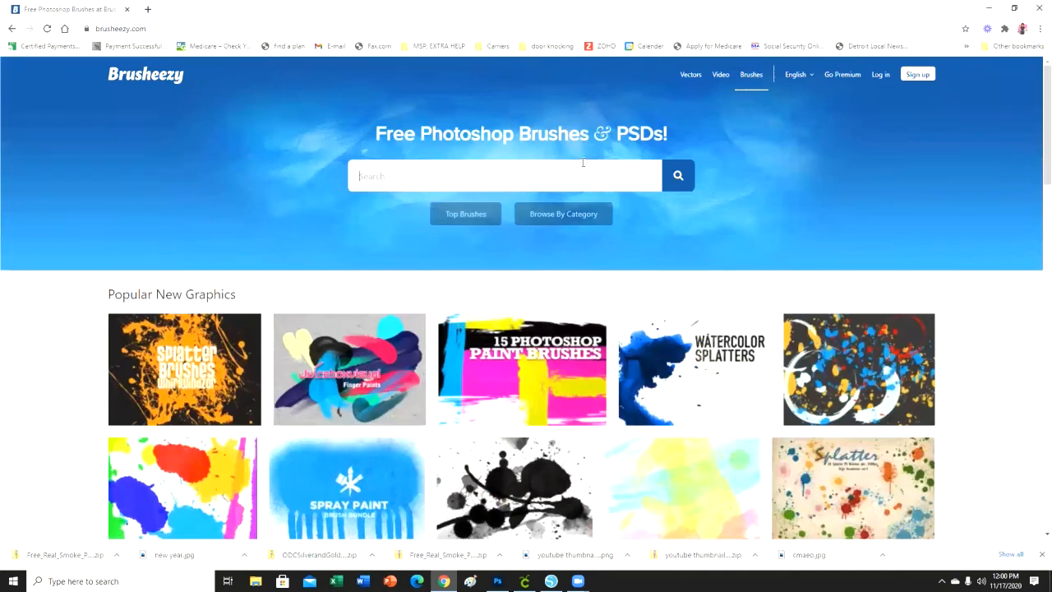
Search Brusheezy for "smoke" and look through the smoke brush results.
type("sm")
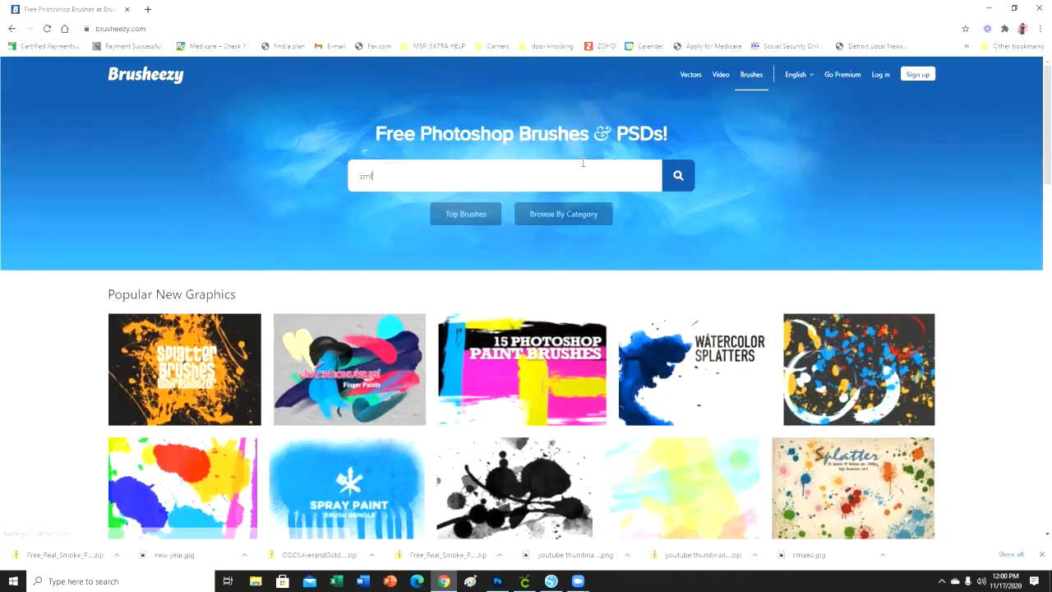
type("oke\\")
key("Return")
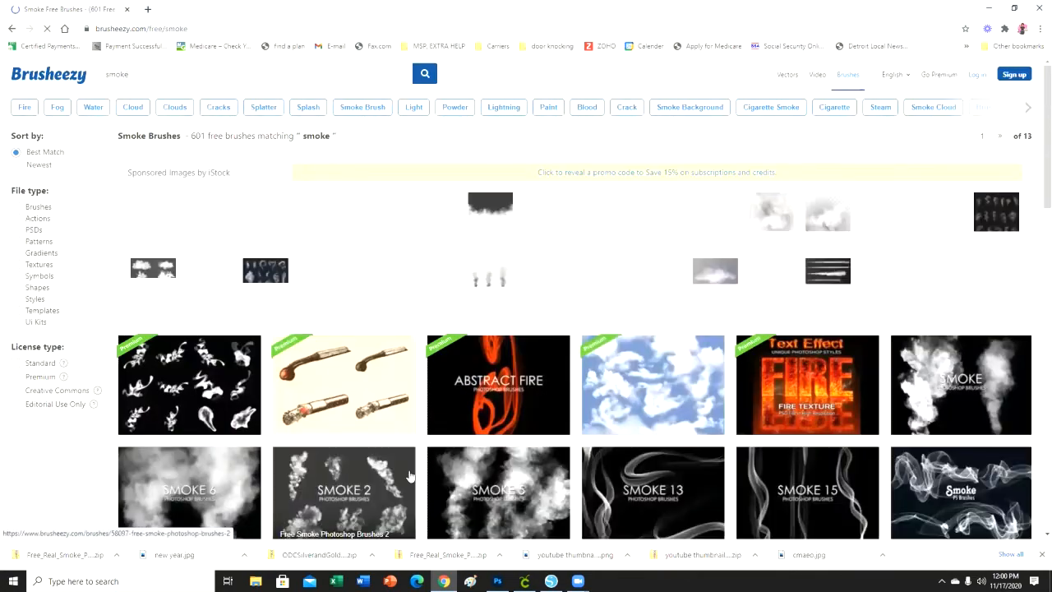
scroll(979, 326, "down", 3)
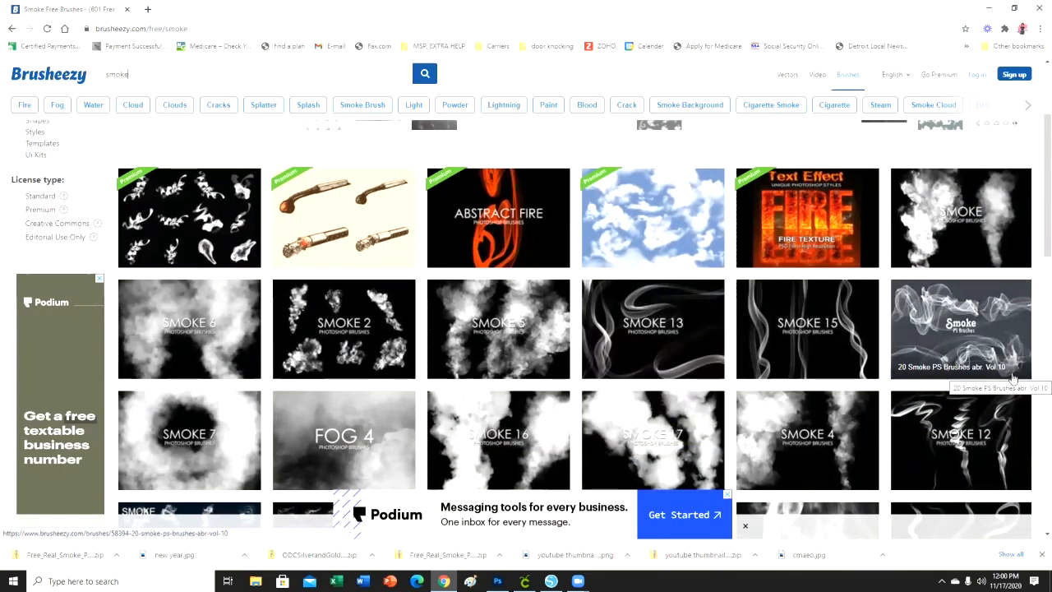
scroll(1013, 377, "down", 1)
scroll(1006, 380, "down", 3)
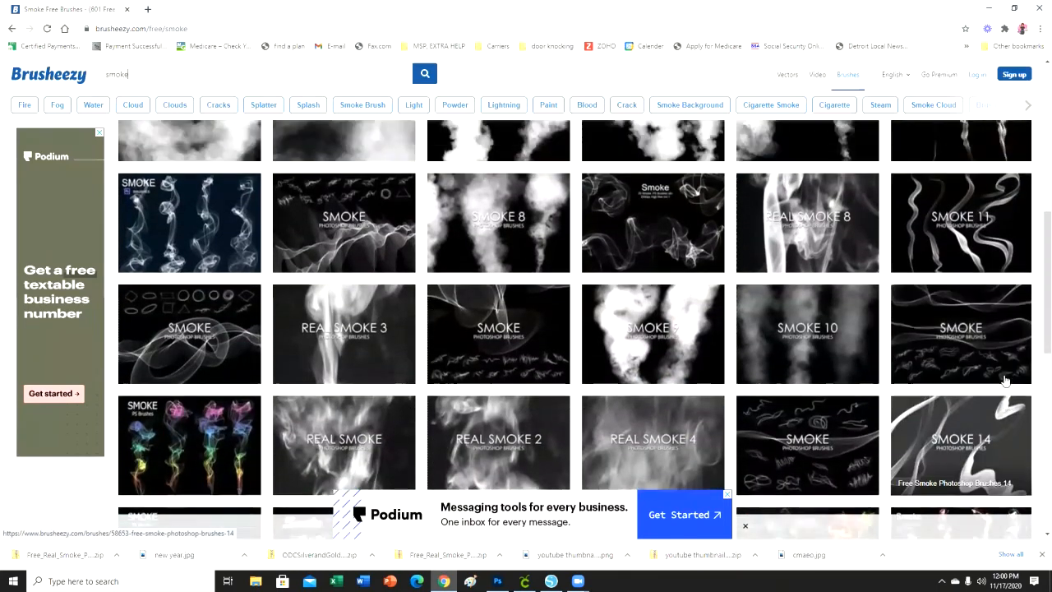
scroll(1007, 380, "down", 2)
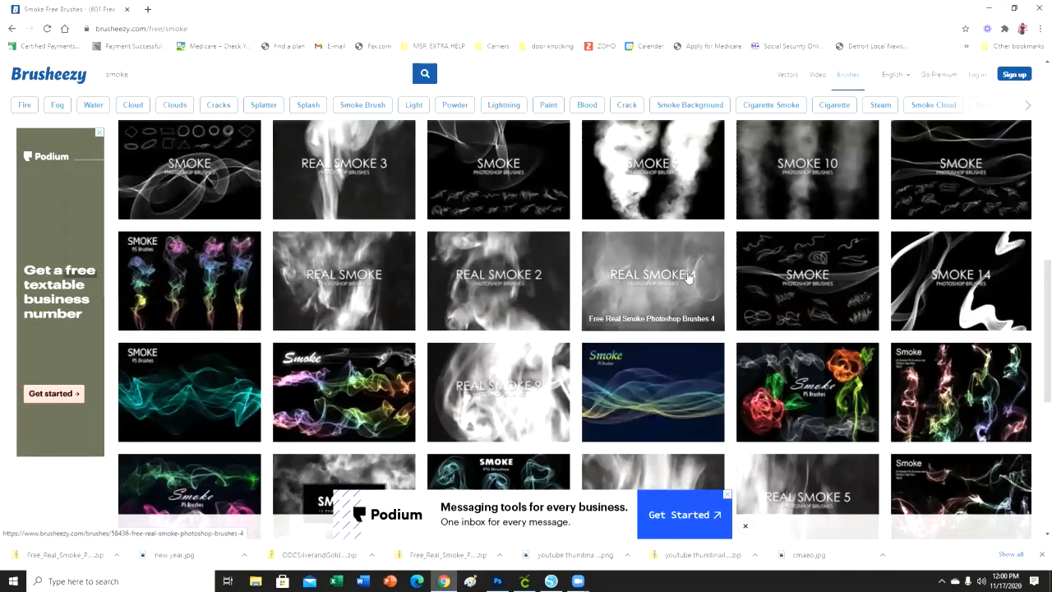
View the contents of the downloaded Free_Real_Smoke_Photoshop_Brushes_1 archive in File Explorer and close the window.
left_click(255, 582)
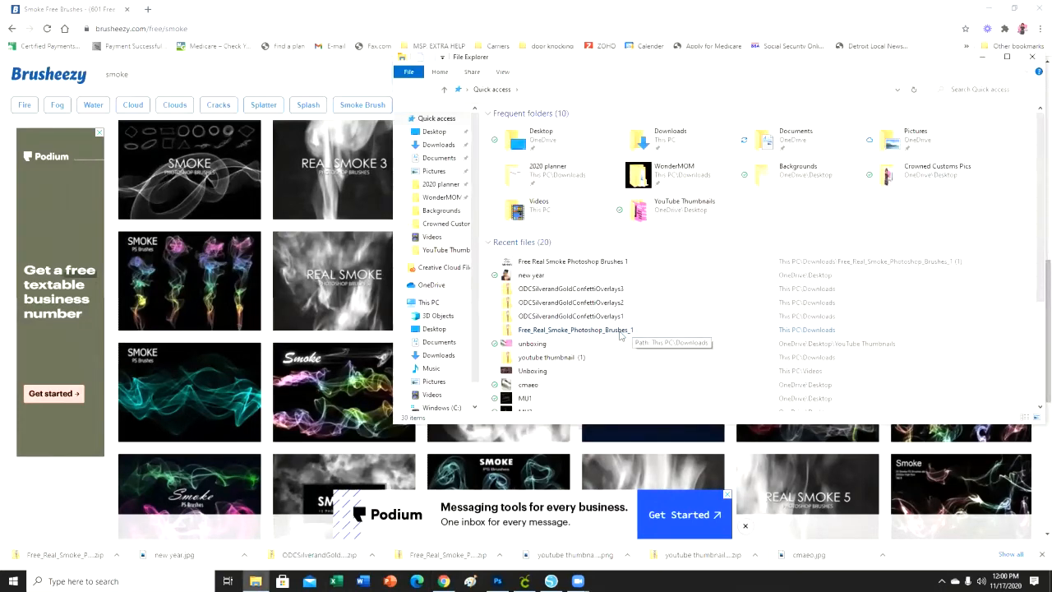
left_click(621, 333)
double_click(621, 332)
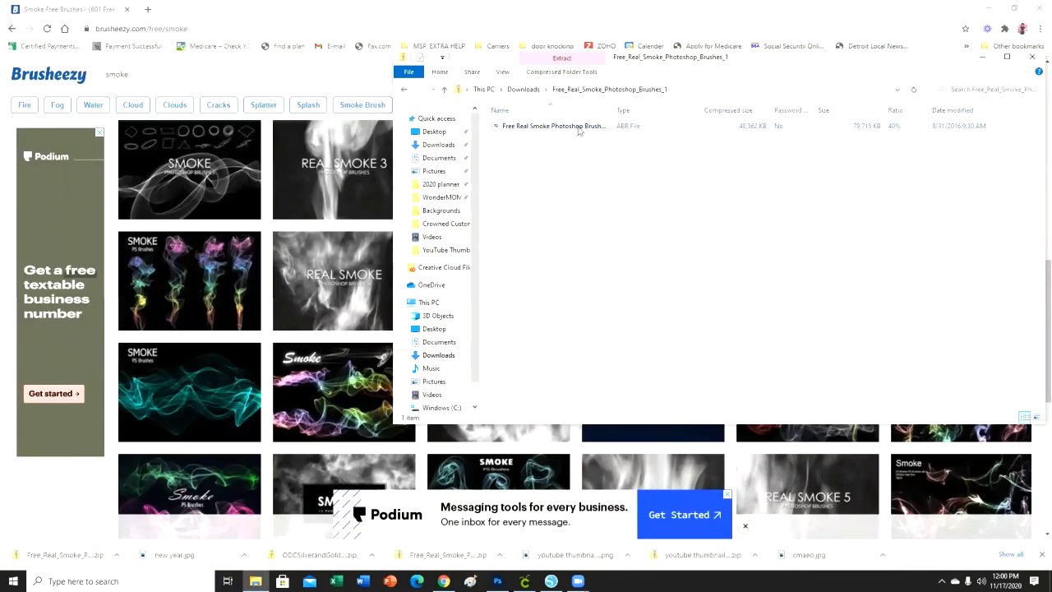
left_click(1033, 57)
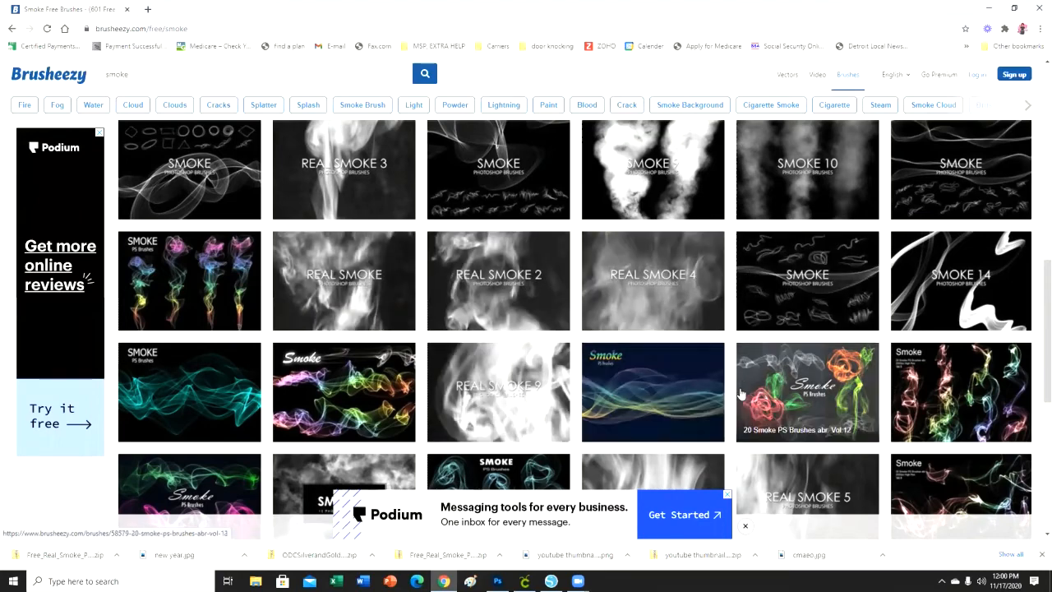
View the Free Real Smoke Photoshop Brushes page and check the contents of its downloaded zip file.
scroll(731, 374, "down", 1)
scroll(730, 374, "up", 1)
left_click(328, 279)
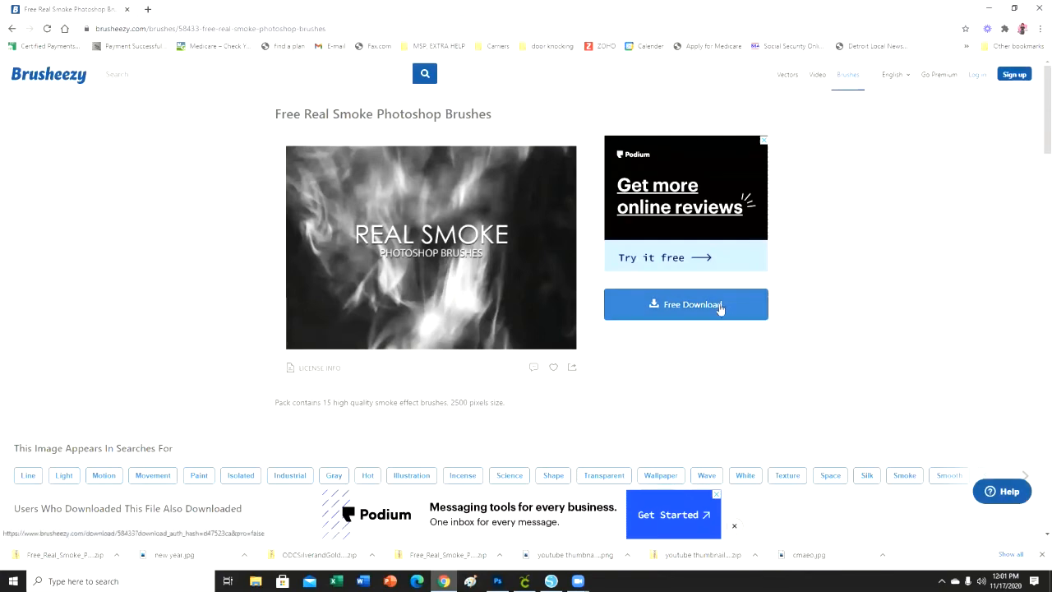
left_click(54, 557)
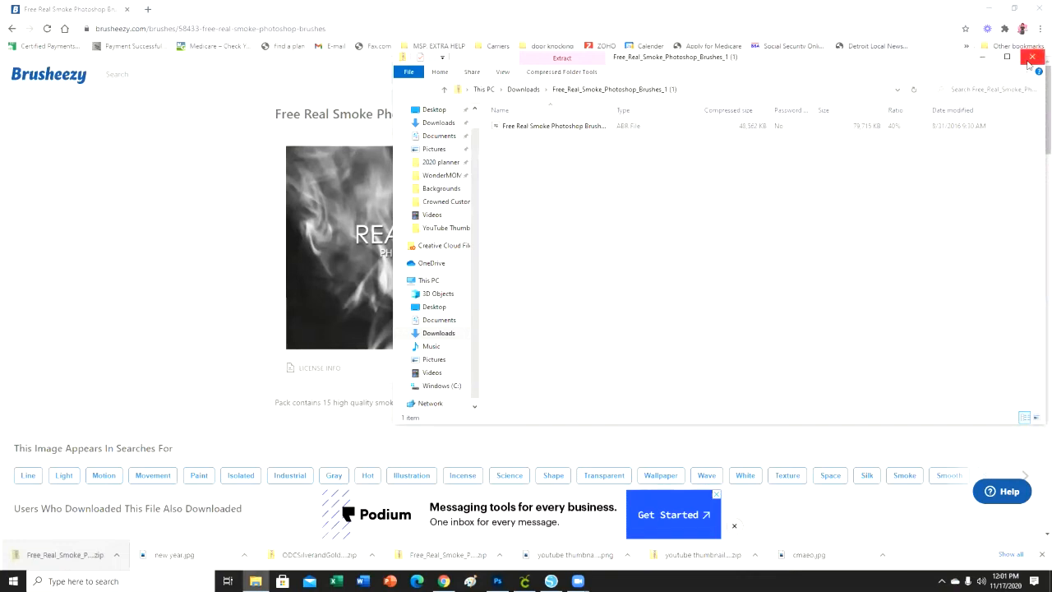
left_click(1032, 57)
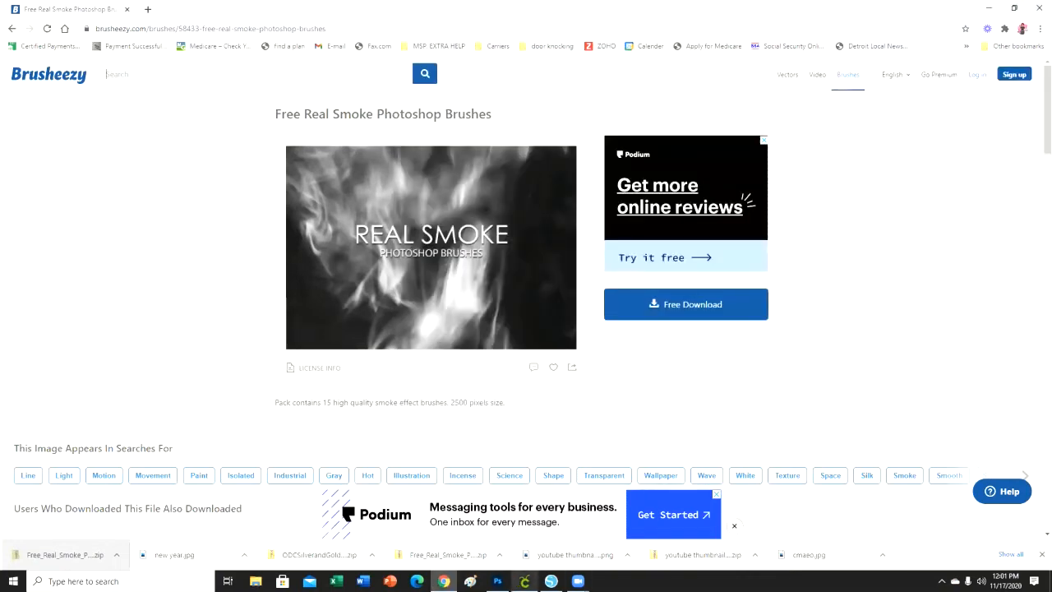
Switch to Photoshop and, with the Brush tool active, collapse the expanded brush preset groups to reveal the downloaded smoke set.
left_click(497, 581)
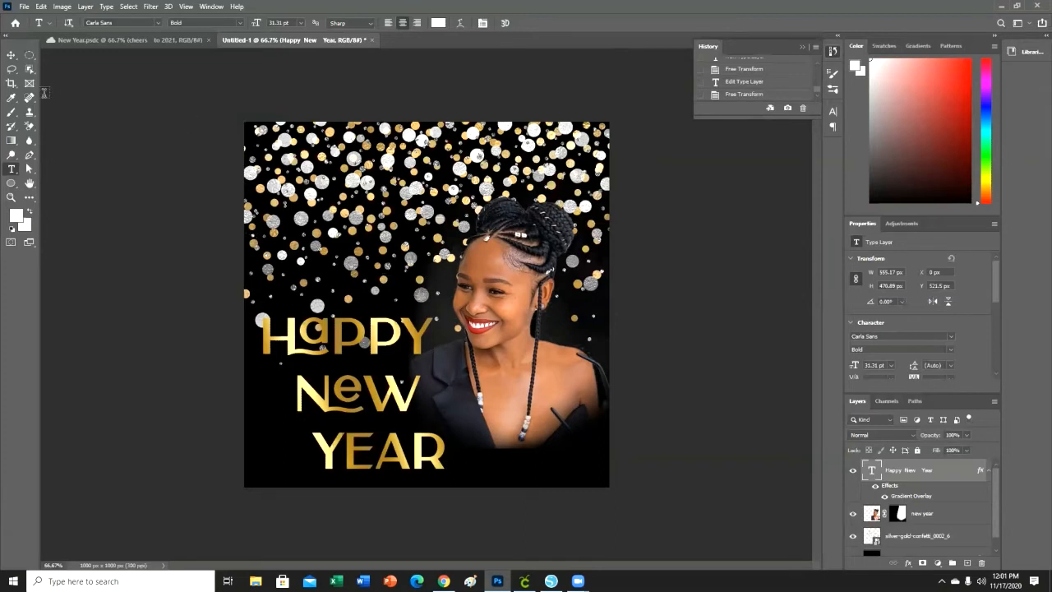
left_click(10, 116)
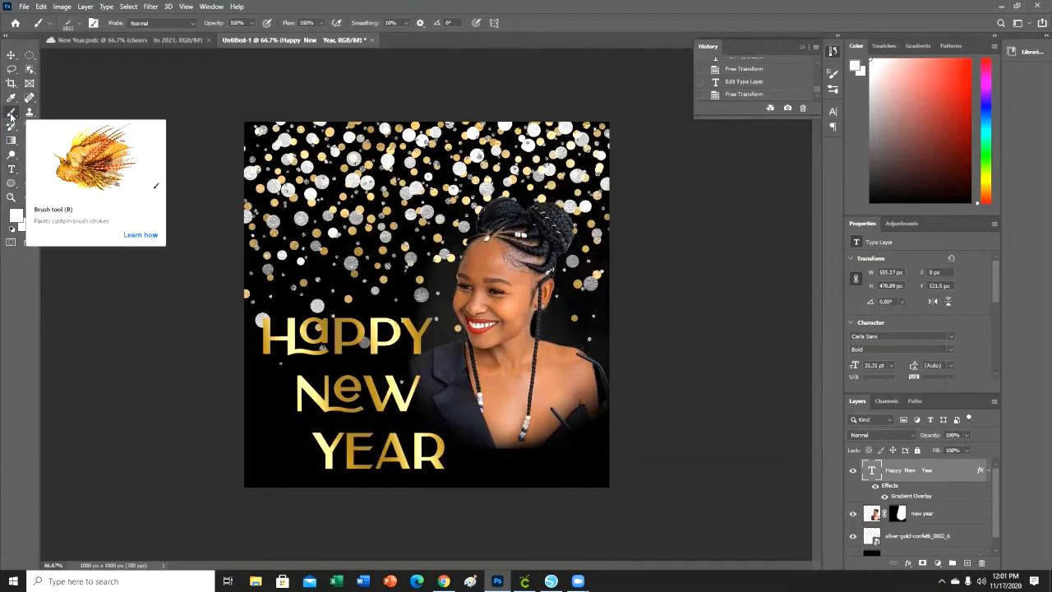
left_click(80, 25)
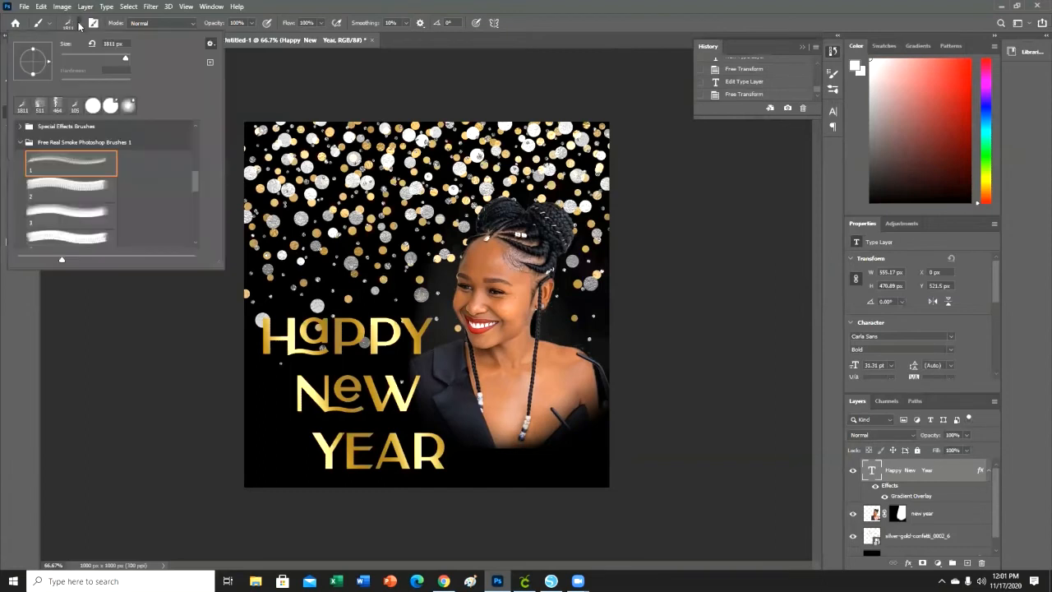
left_click(21, 143)
scroll(49, 157, "up", 4)
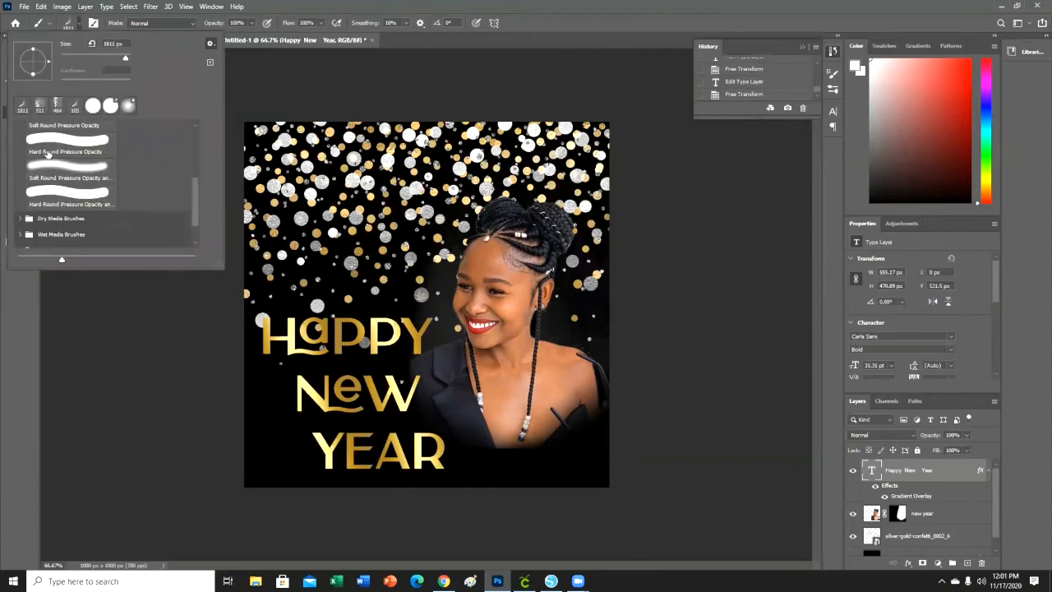
scroll(88, 173, "up", 2)
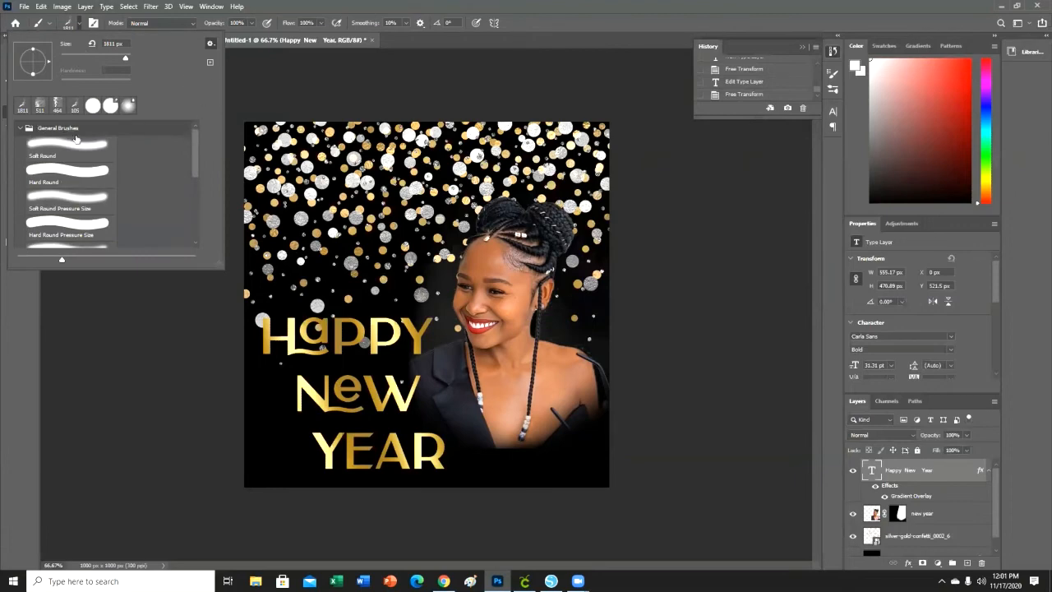
left_click(22, 129)
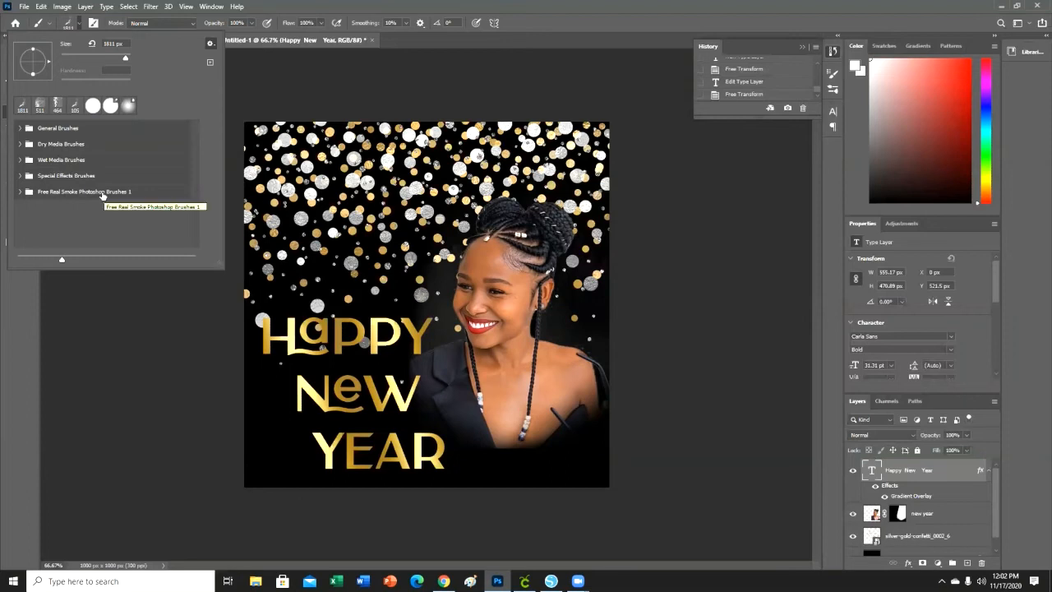
Look through the Free Real Smoke Photoshop Brushes 1 presets and choose smoke brush 1.
left_click(21, 193)
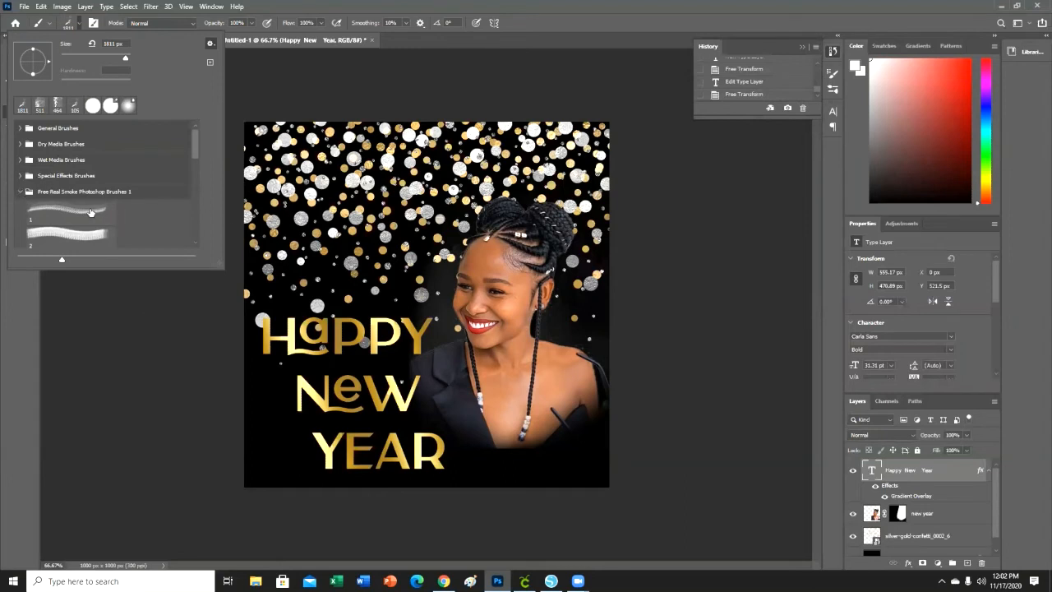
scroll(92, 215, "down", 4)
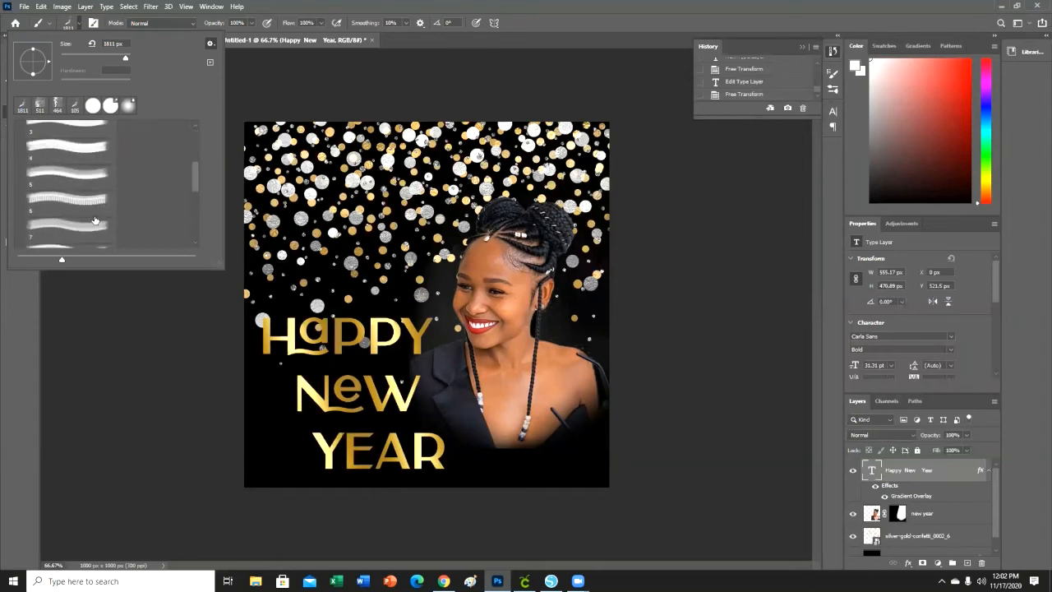
scroll(94, 220, "down", 6)
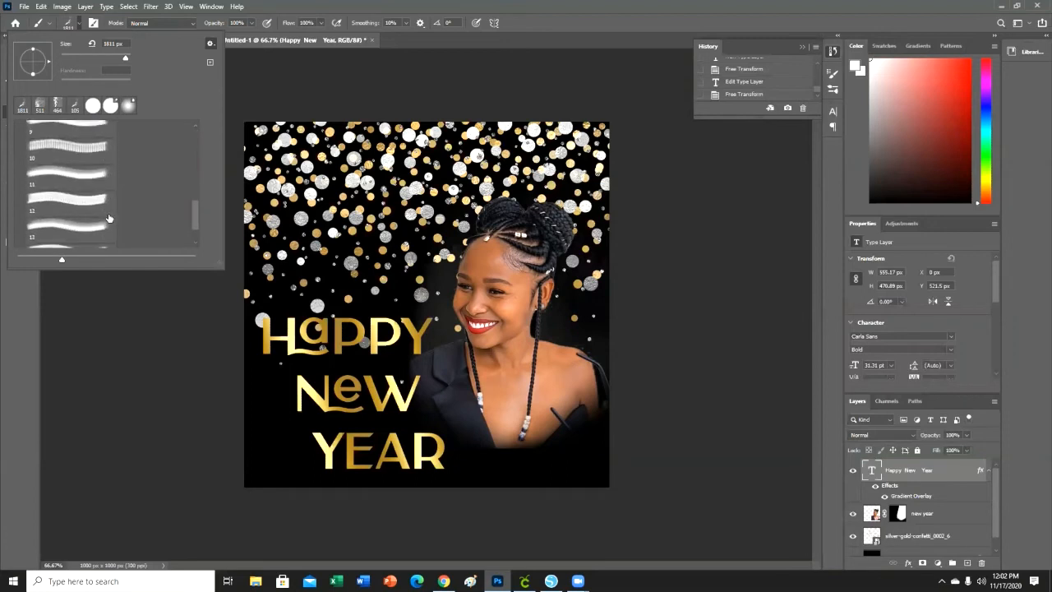
scroll(107, 220, "up", 4)
scroll(106, 220, "up", 5)
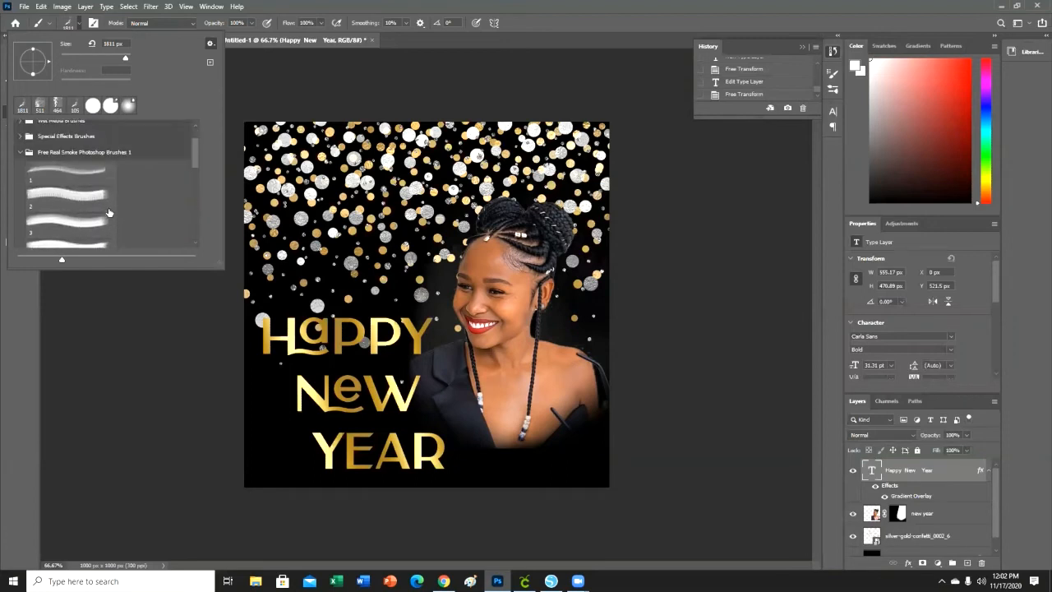
left_click(83, 170)
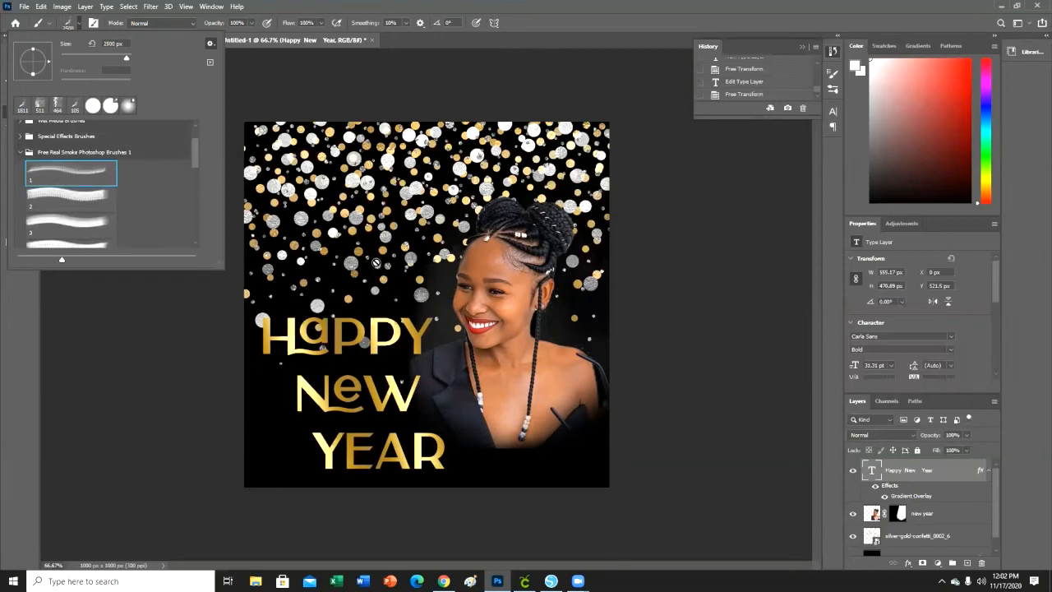
Rasterize the Happy New Year type layer and reduce the smoke brush size to 1811 px.
left_click(422, 290)
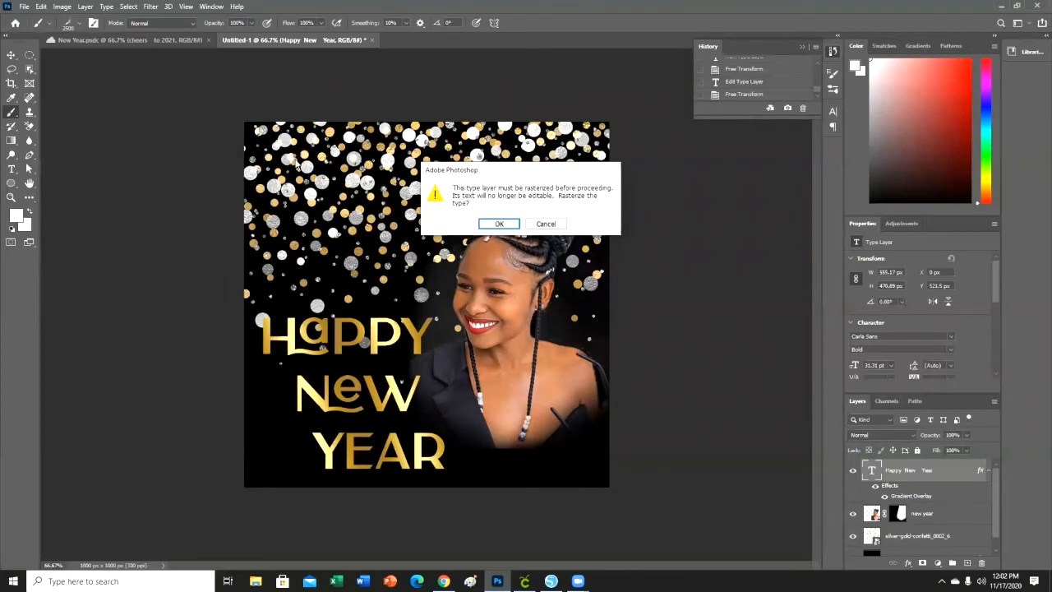
left_click(503, 224)
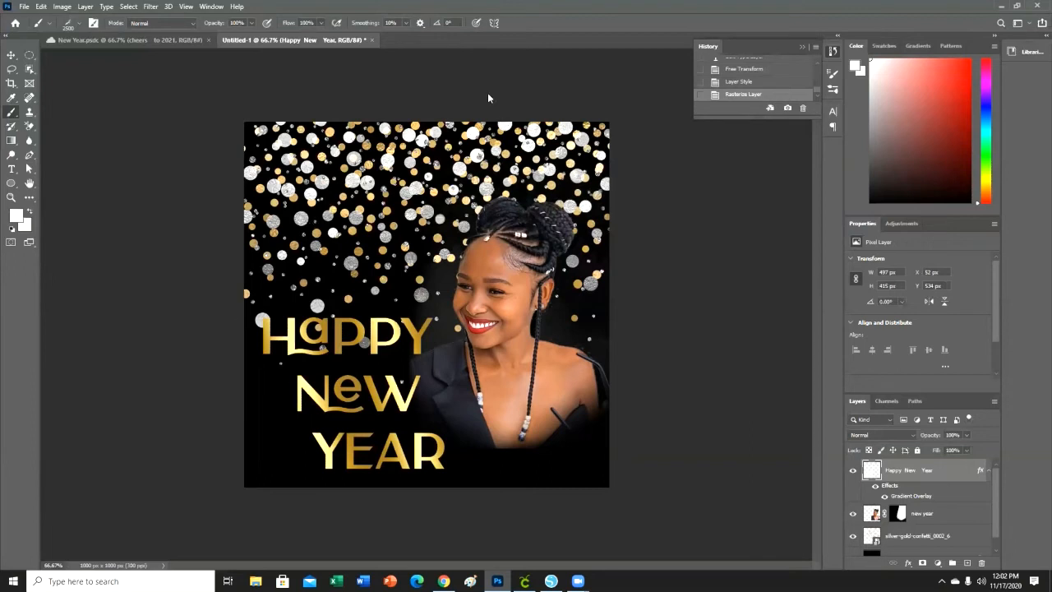
left_click(76, 23)
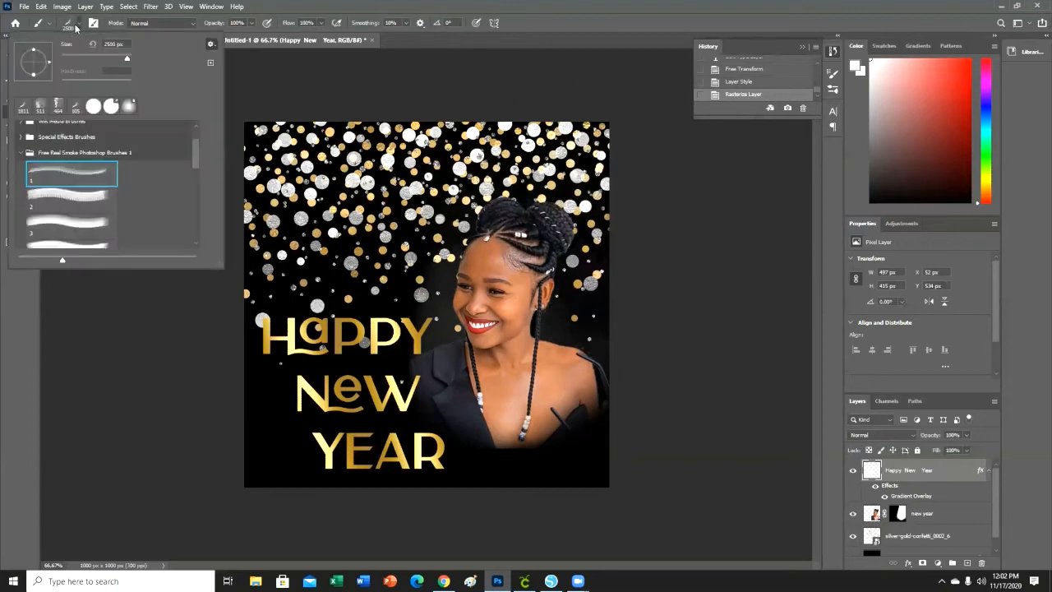
left_click_drag(129, 57, 125, 60)
left_click(126, 60)
Stamp smoke over the text and the woman directly on the rasterized Happy New Year layer.
left_click(383, 281)
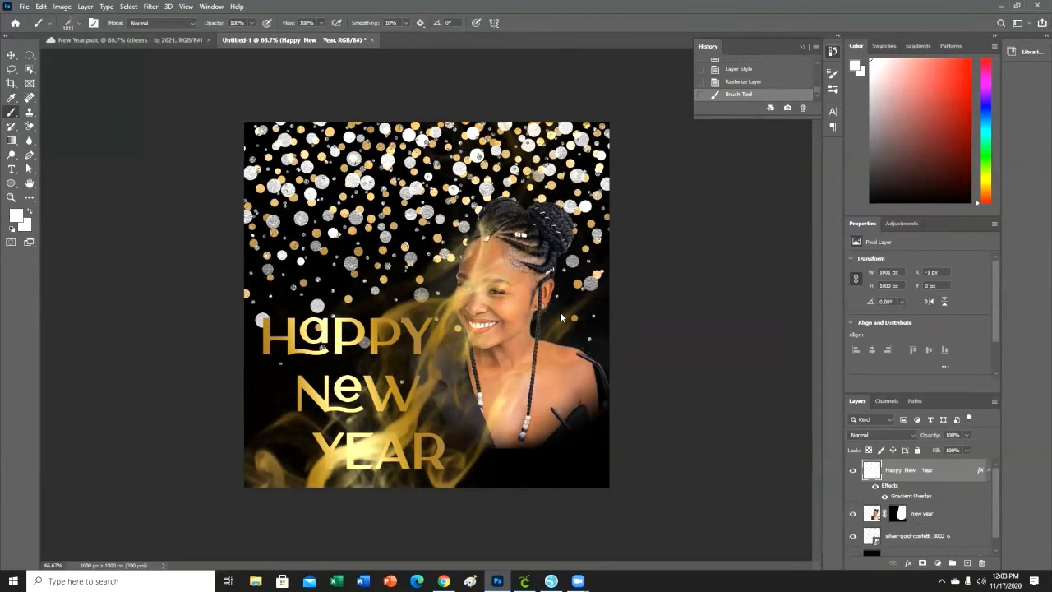
left_click(543, 260)
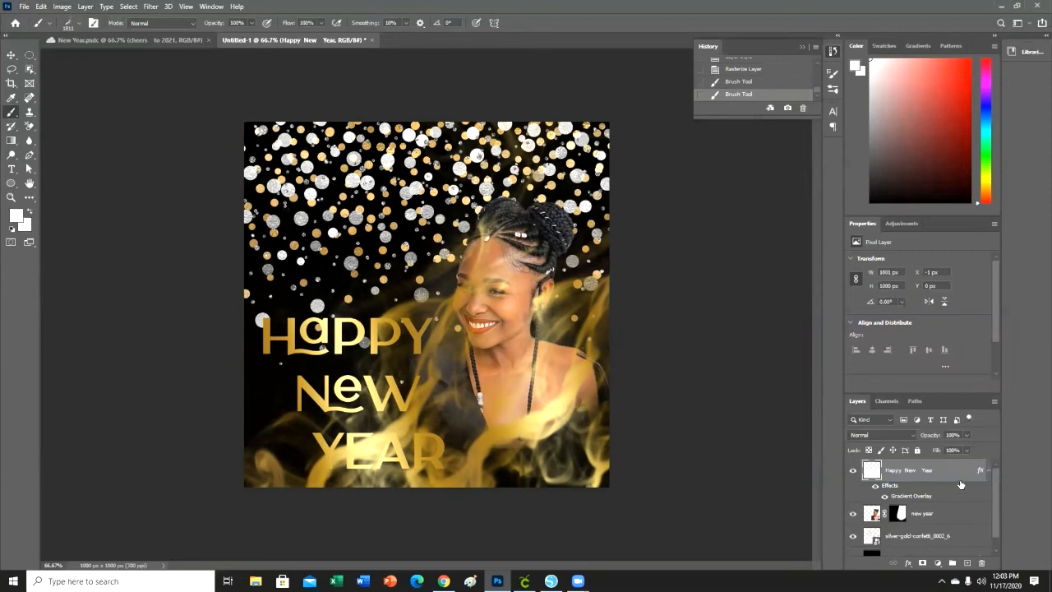
scroll(957, 479, "down", 1)
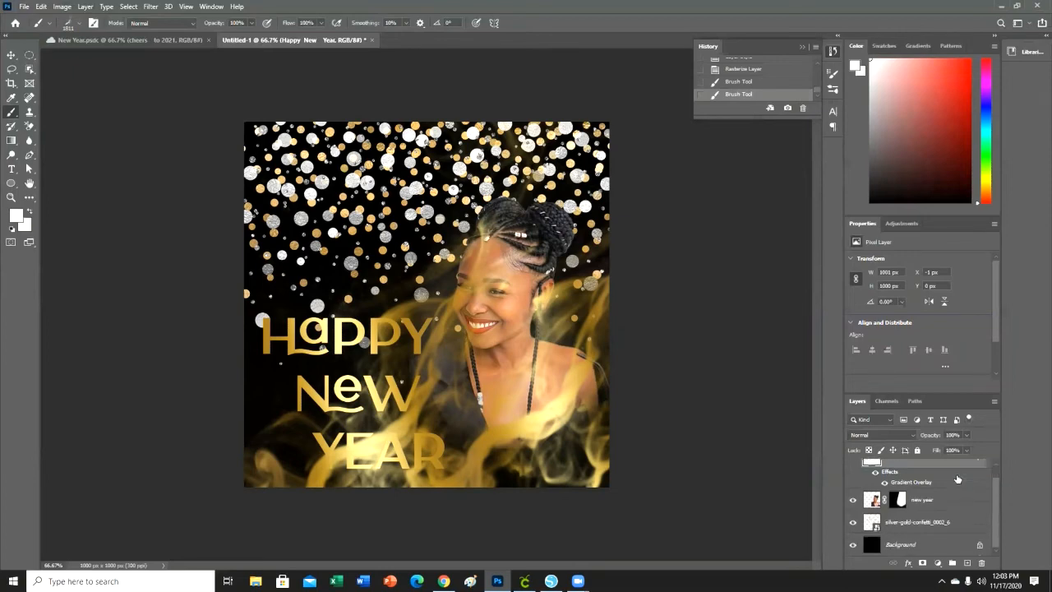
scroll(956, 480, "up", 1)
scroll(956, 478, "down", 1)
scroll(955, 480, "up", 1)
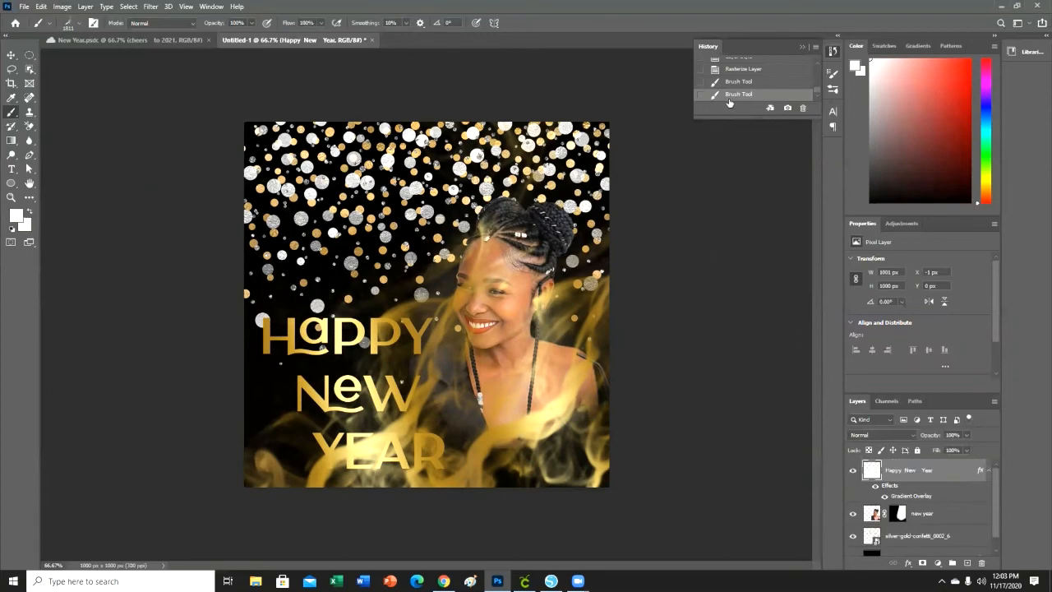
Delete the two smoke brush states from the history.
left_click(803, 110)
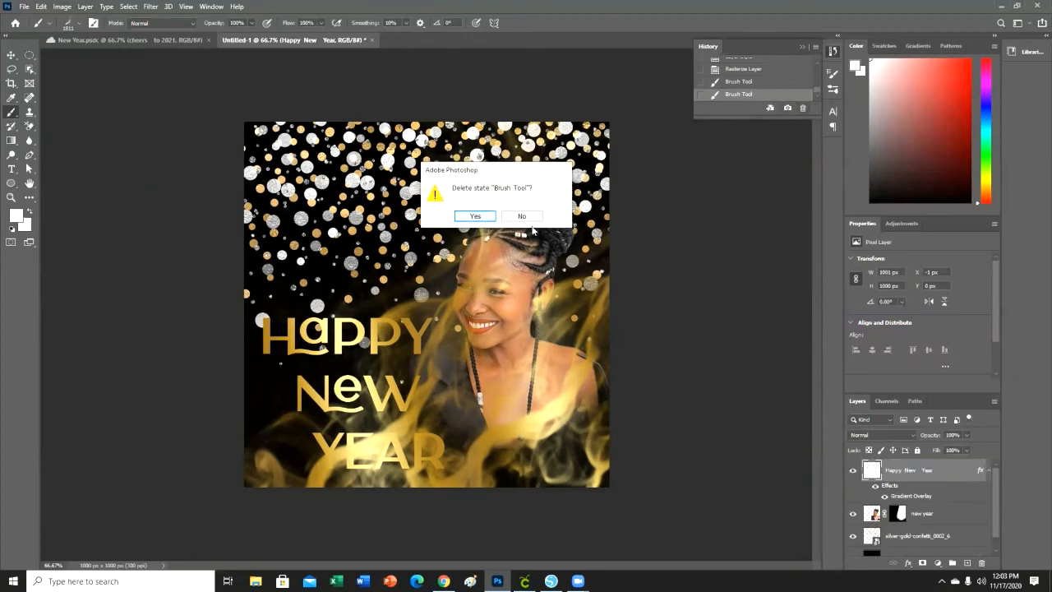
key("Return")
left_click(471, 218)
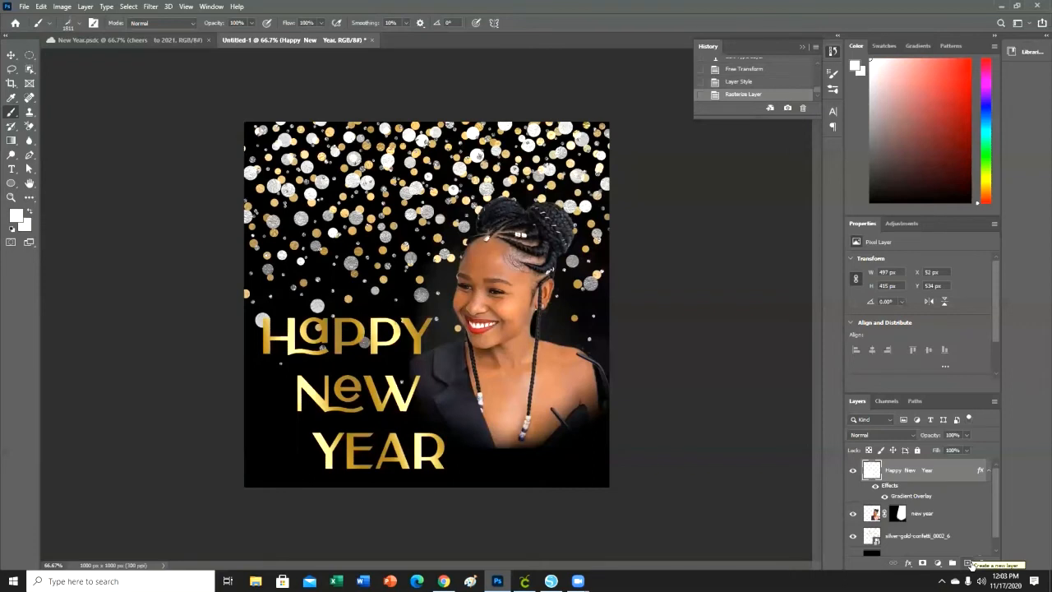
Create a new layer above the text and stamp white smoke on it across the lower middle and over the woman's shoulder.
left_click(968, 563)
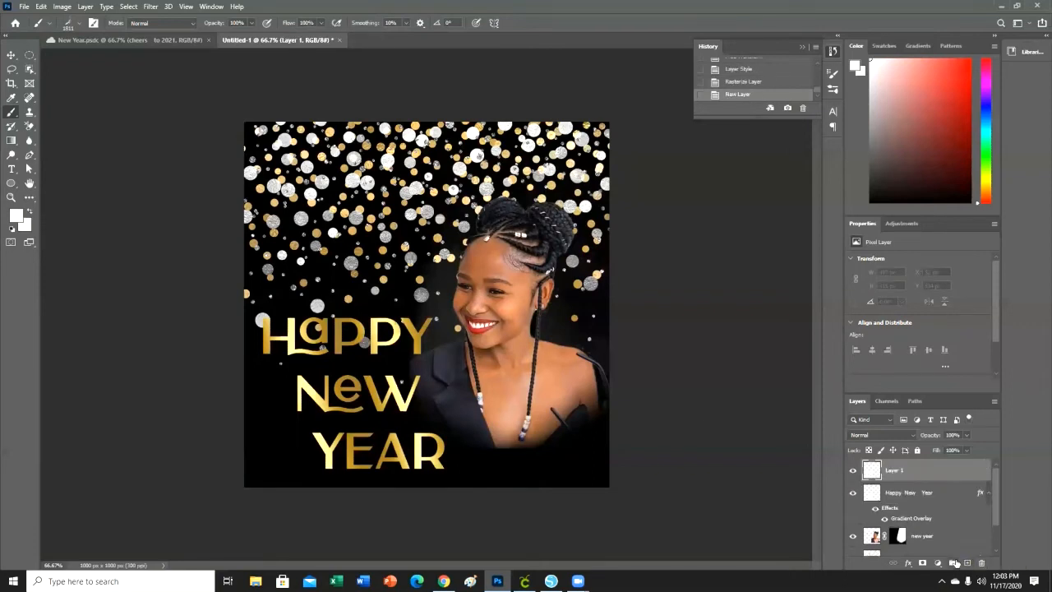
left_click(425, 244)
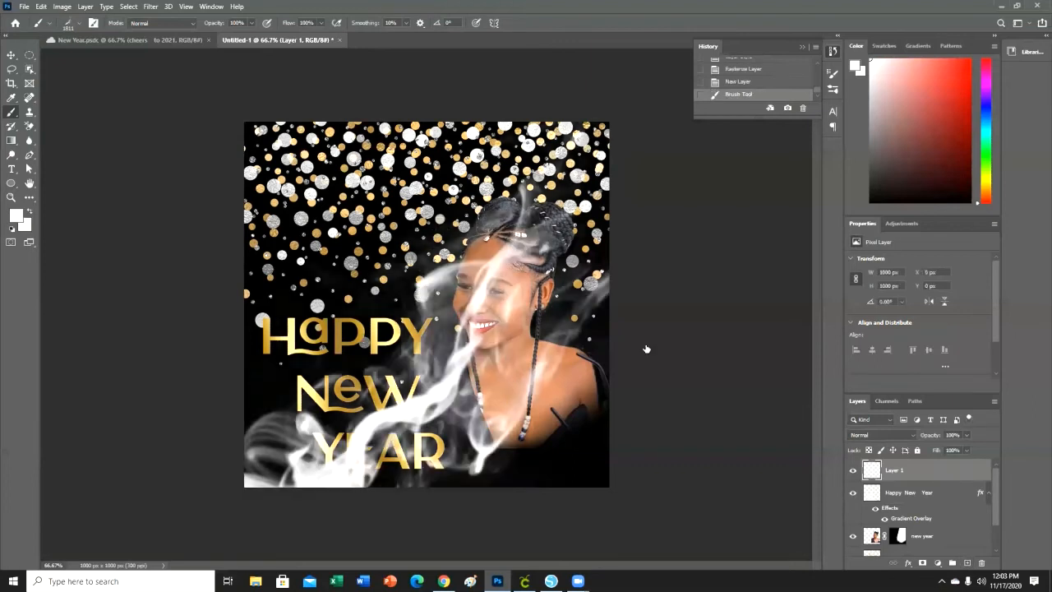
left_click(549, 255)
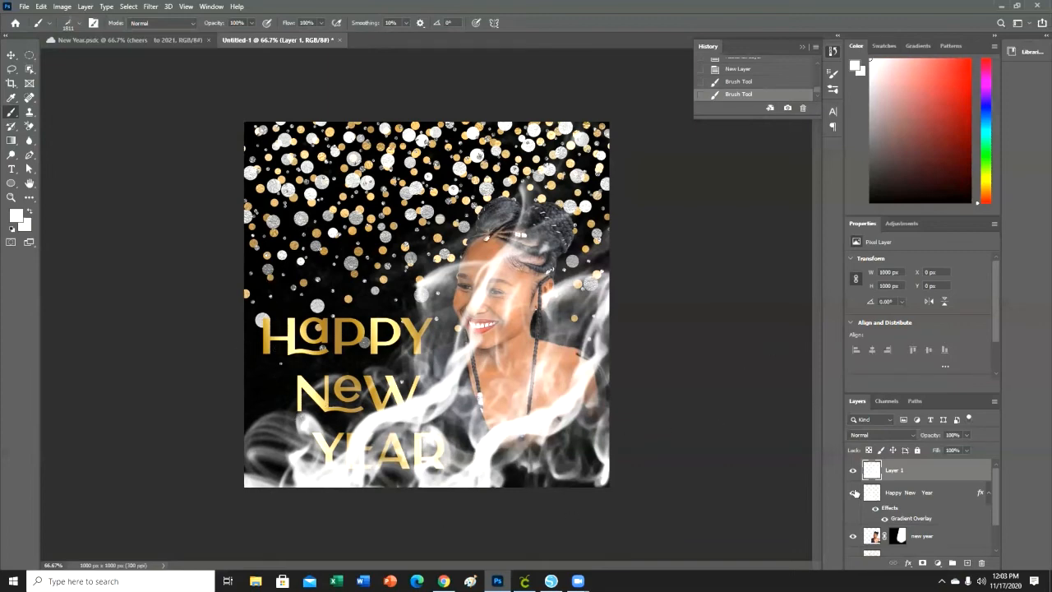
Apply a gold Gradient Overlay with Reflected style and a 15° angle to the smoke layer.
right_click(918, 473)
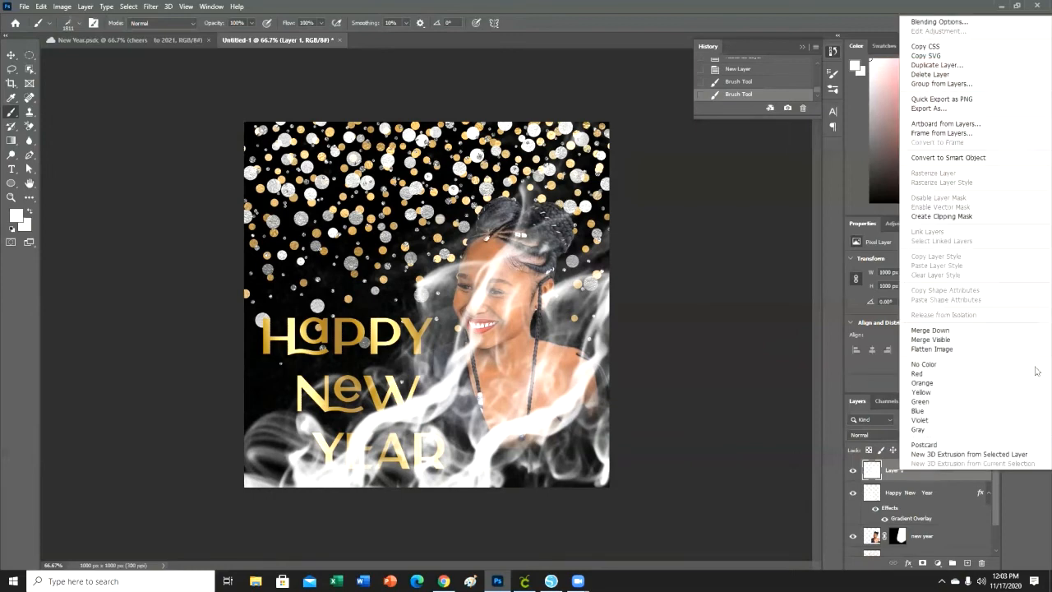
left_click(968, 24)
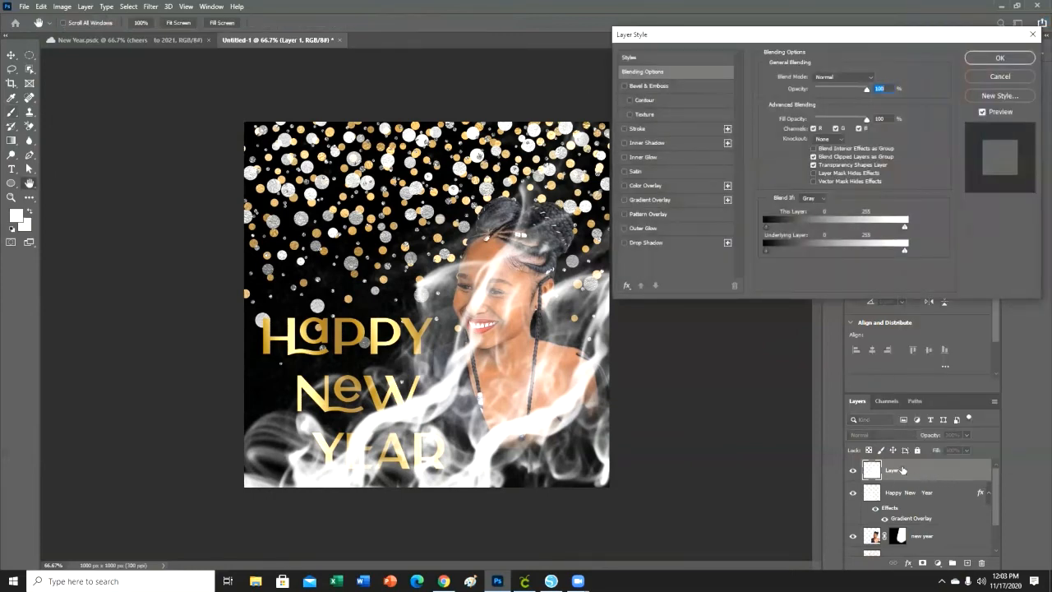
left_click(654, 201)
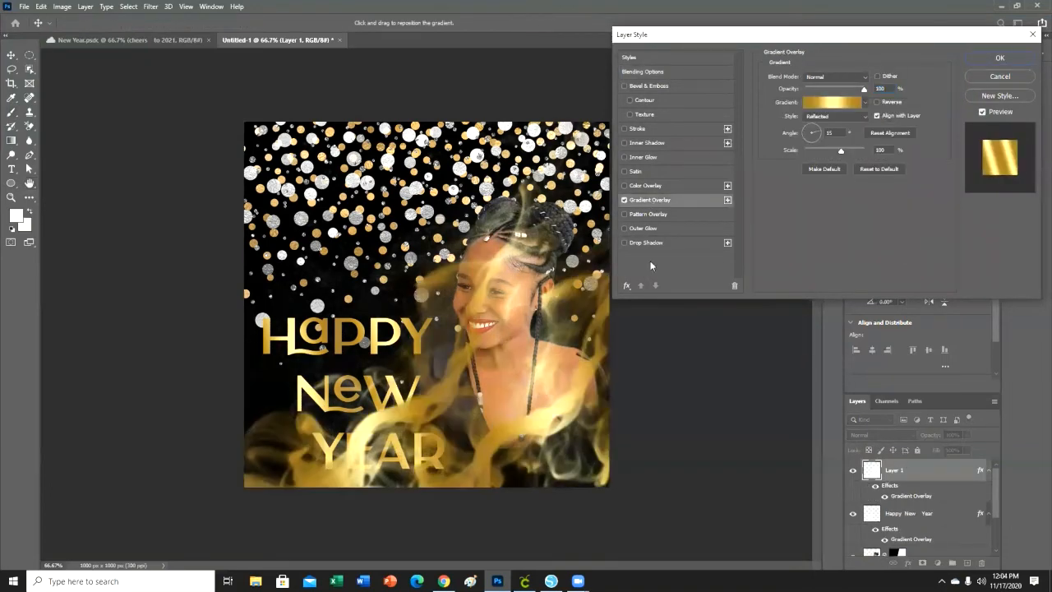
left_click(994, 59)
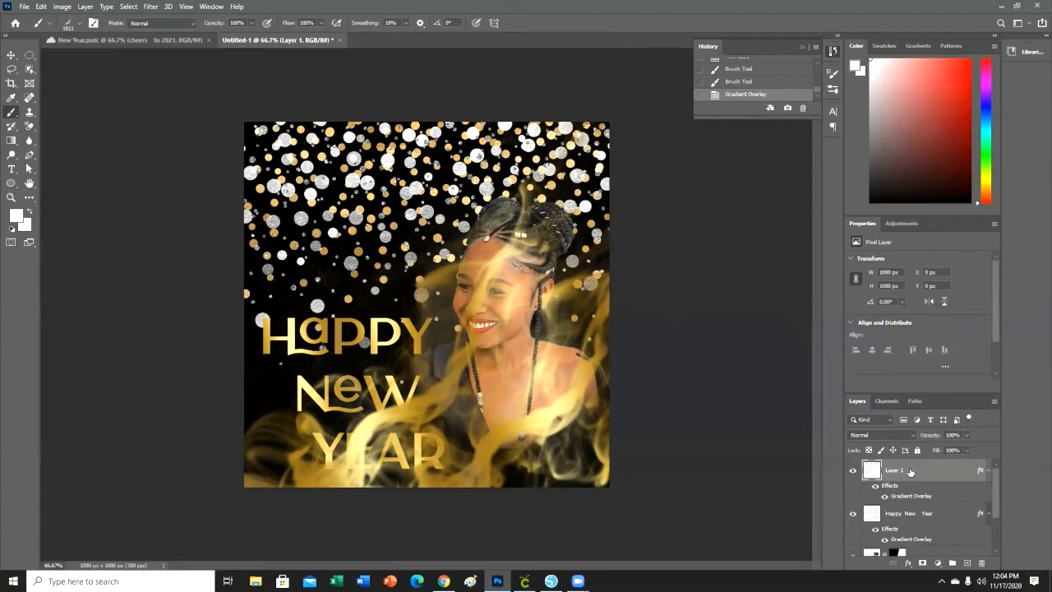
Move the smoke layer beneath both the Happy New Year text layer and the new year photo layer.
left_click_drag(909, 467, 893, 530)
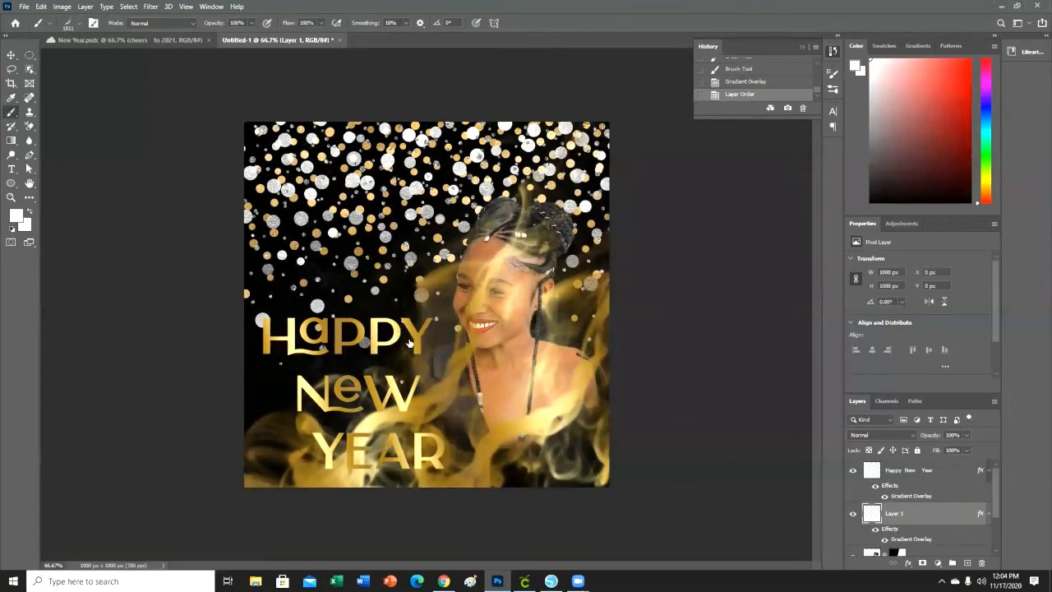
scroll(968, 516, "down", 4)
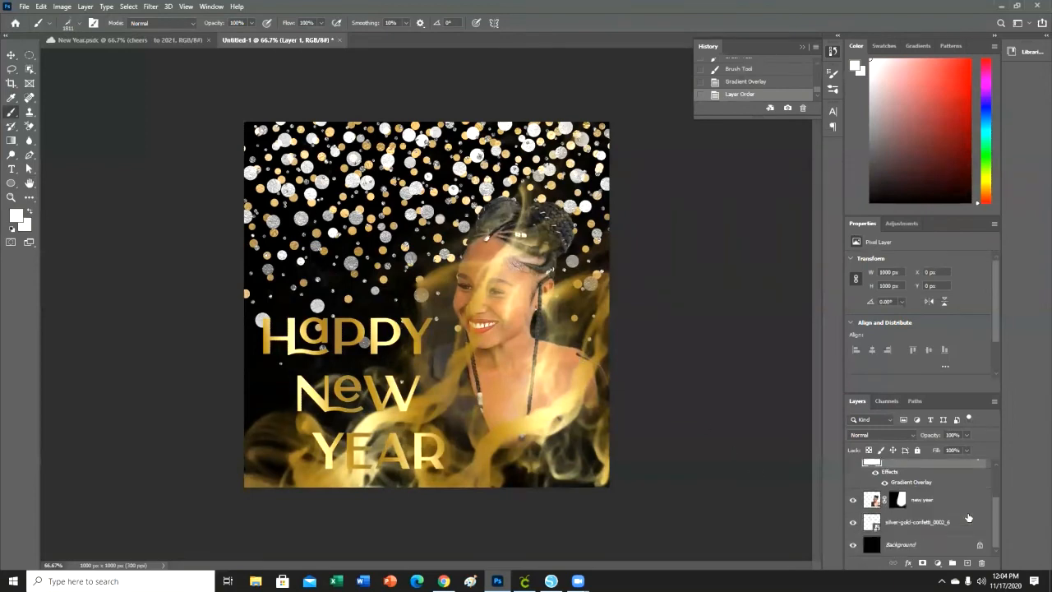
scroll(960, 515, "up", 3)
left_click_drag(938, 503, 936, 558)
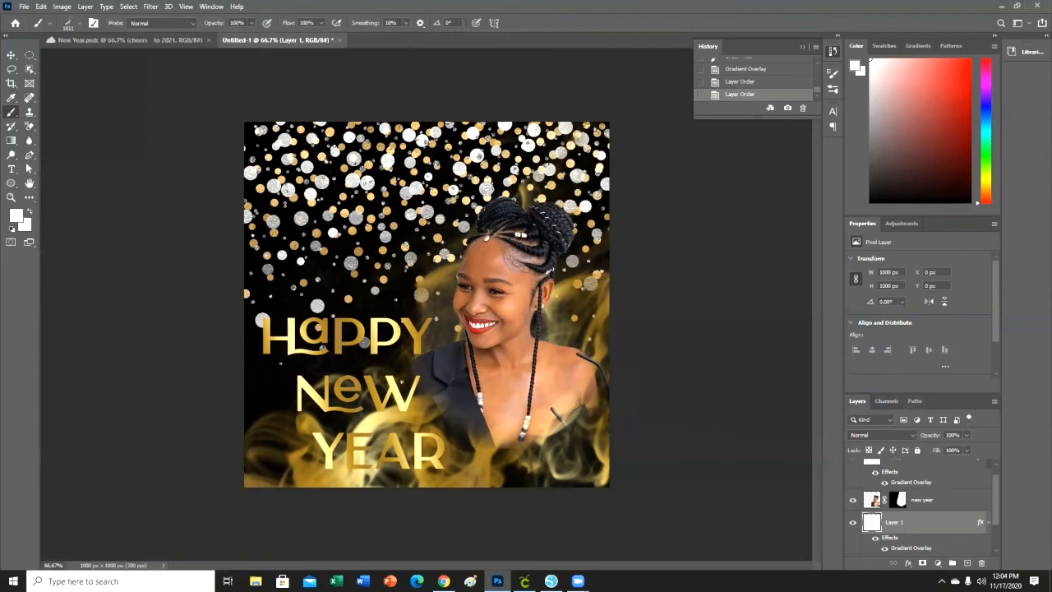
Add a black Drop Shadow with a size of 9 px to the Happy New Year text layer.
left_click(970, 503)
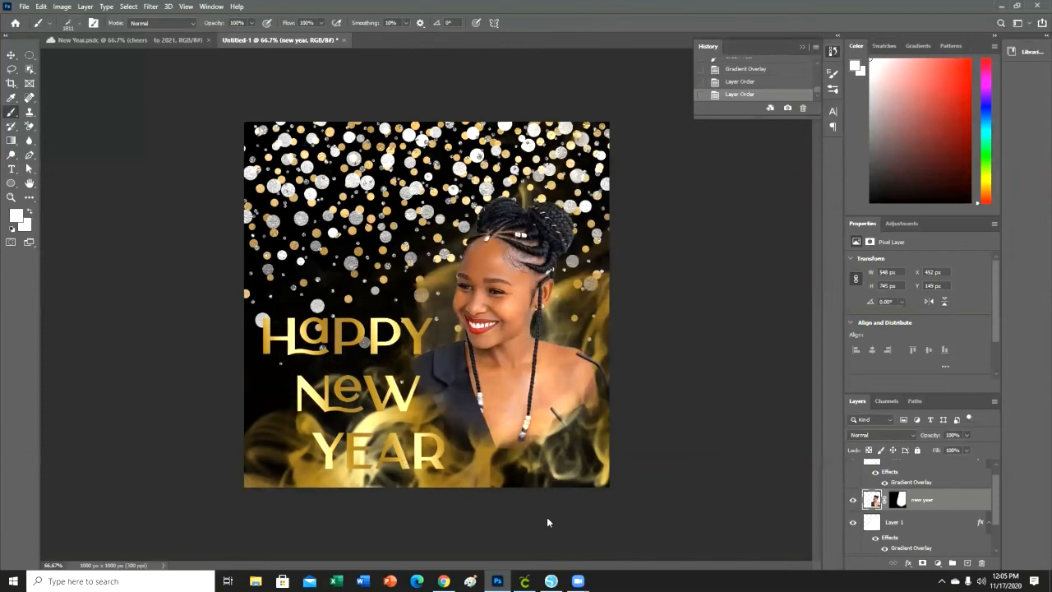
left_click(11, 169)
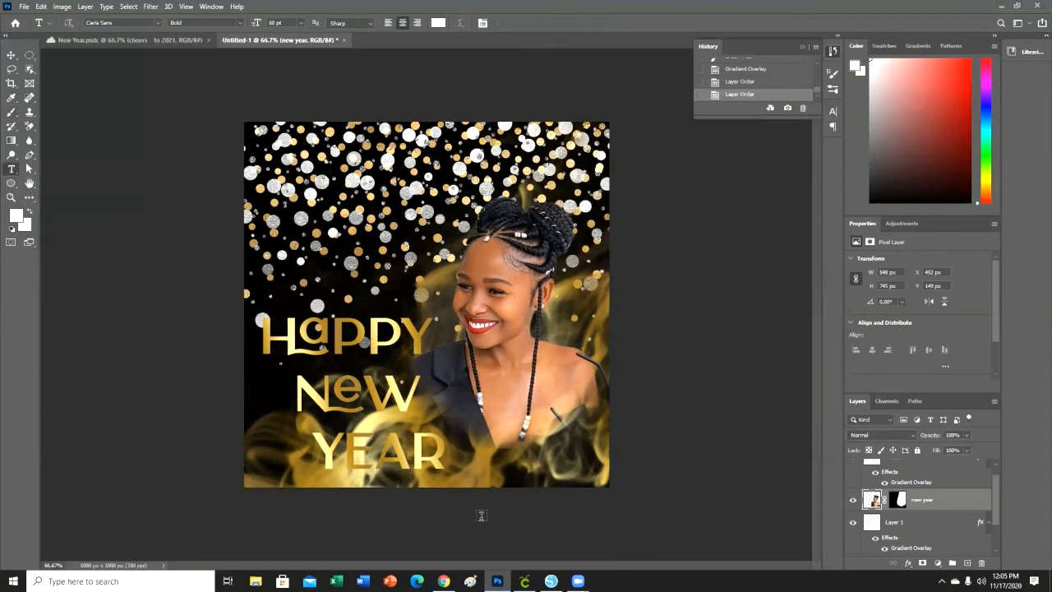
scroll(949, 535, "up", 1)
left_click(946, 477)
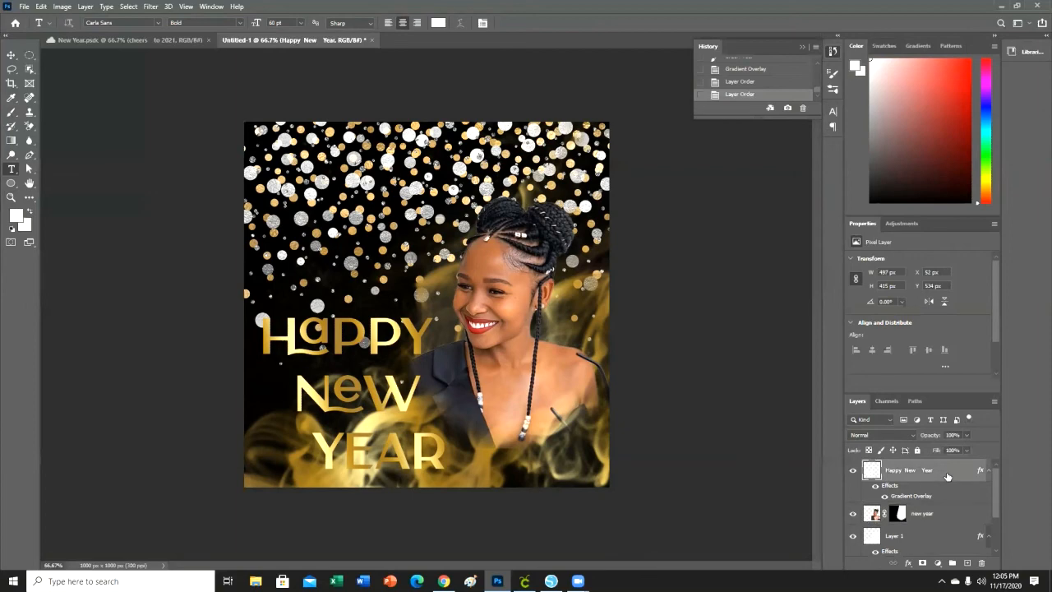
right_click(947, 477)
left_click(940, 24)
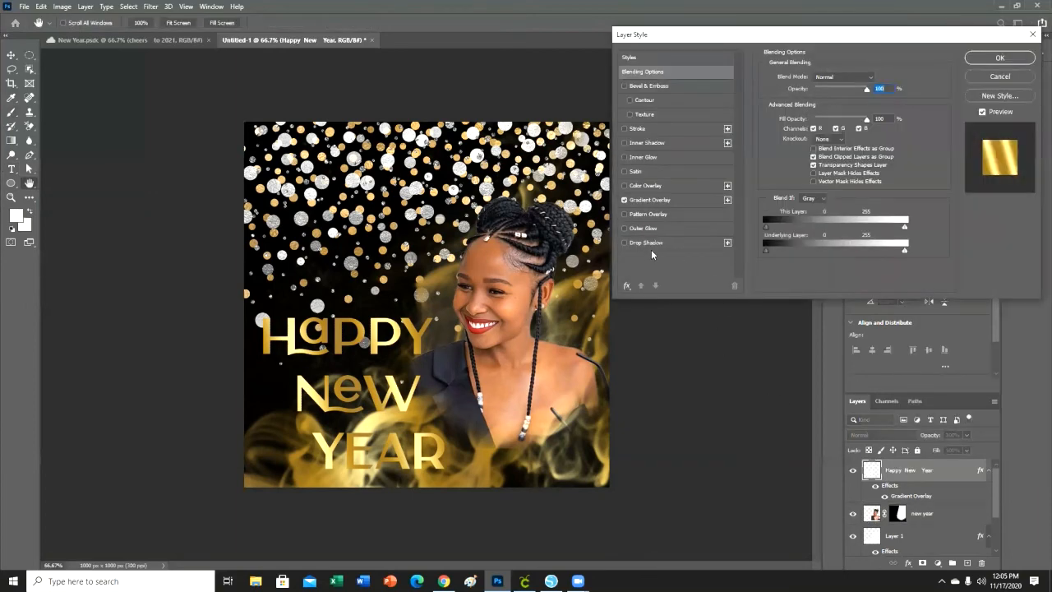
left_click(640, 243)
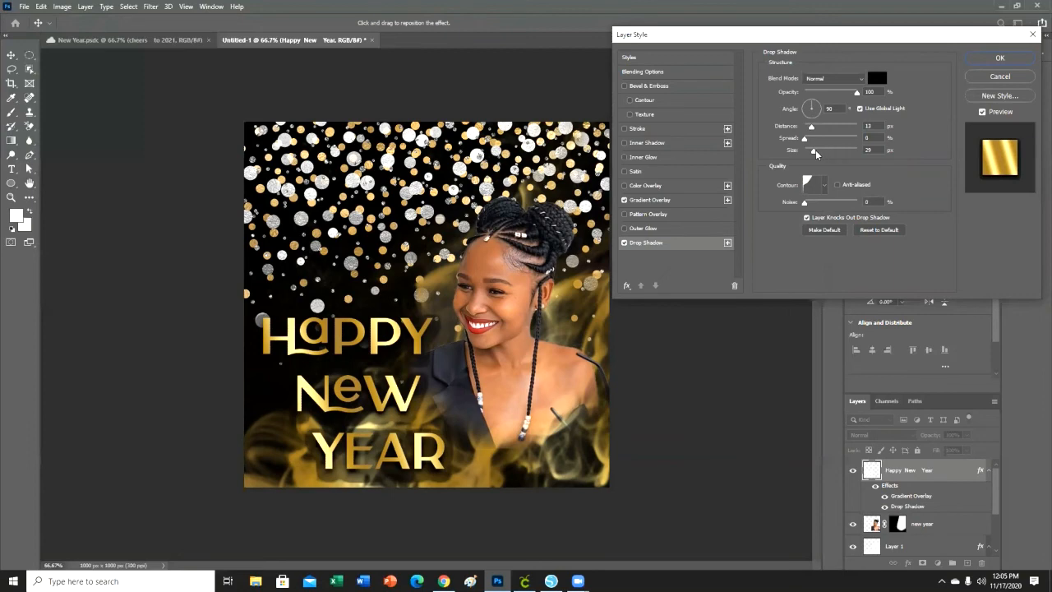
left_click_drag(815, 153, 809, 156)
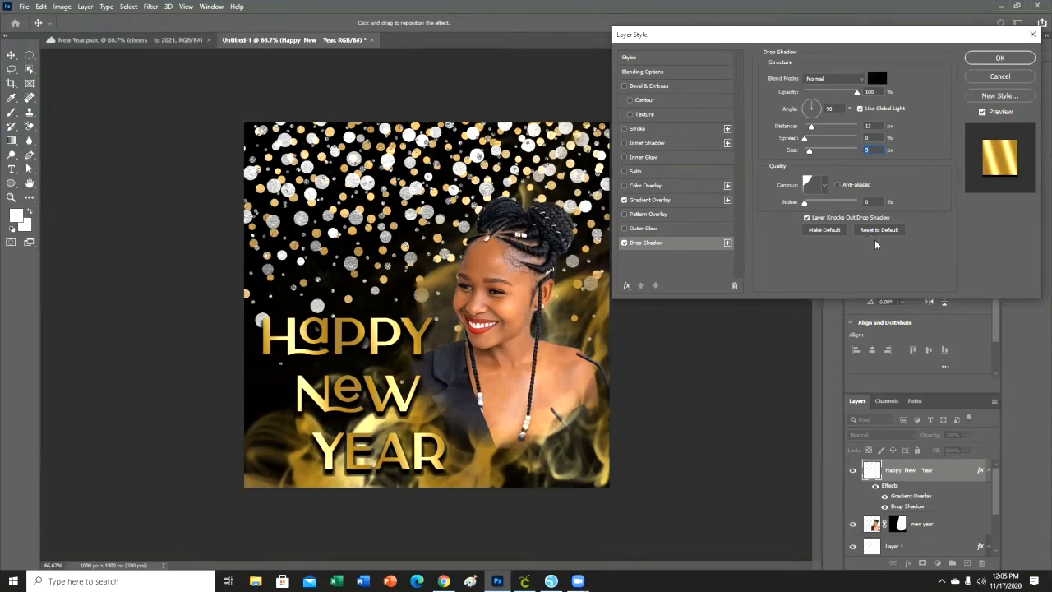
Add a thin black outside Stroke to the Happy New Year text and set its drop shadow size to 10 px.
left_click(660, 130)
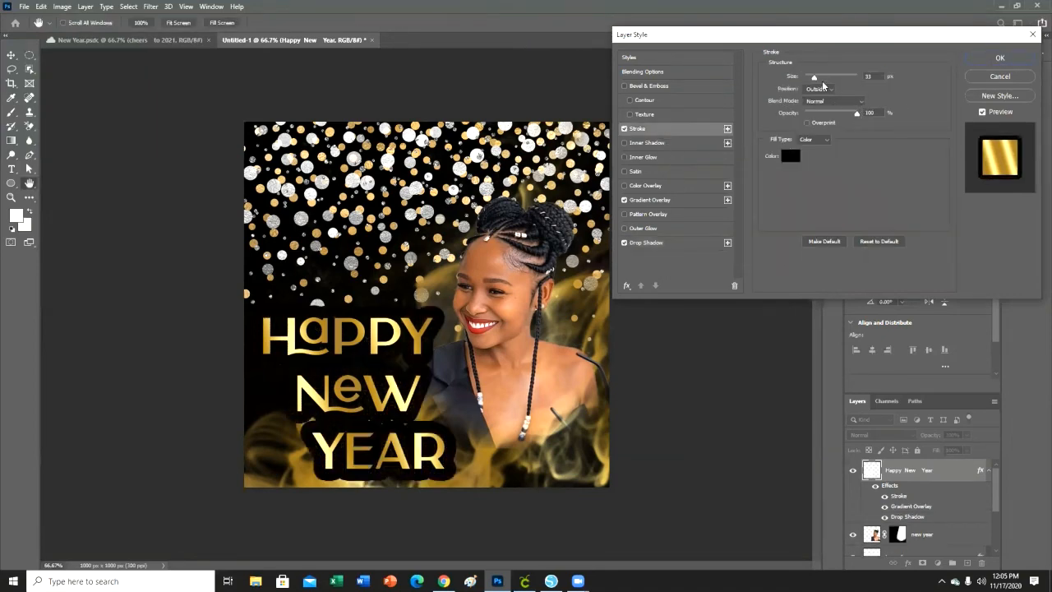
left_click_drag(813, 80, 810, 83)
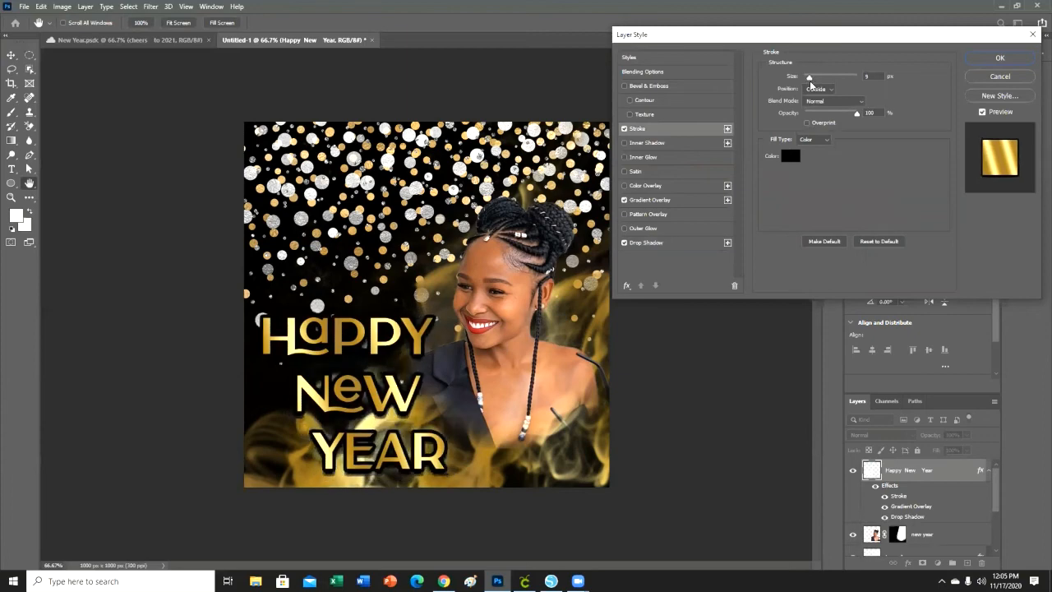
left_click(682, 243)
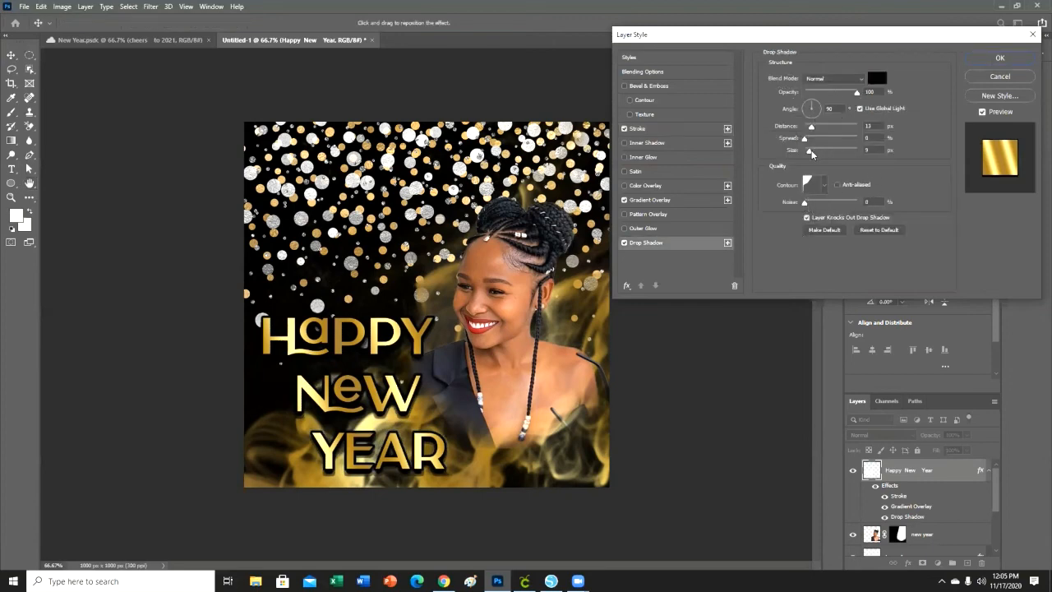
left_click_drag(810, 154, 810, 153)
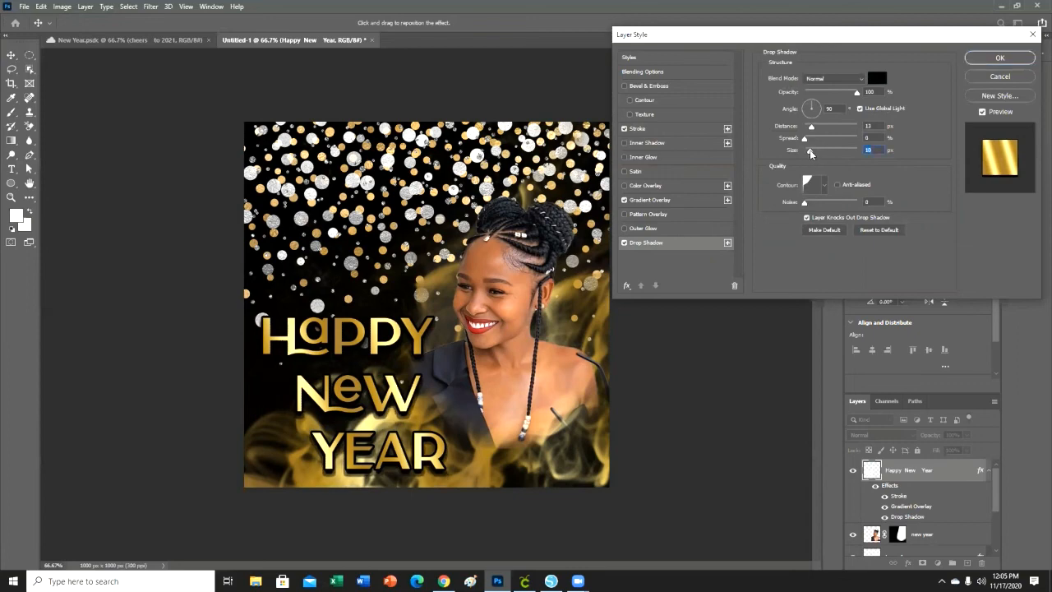
left_click(999, 58)
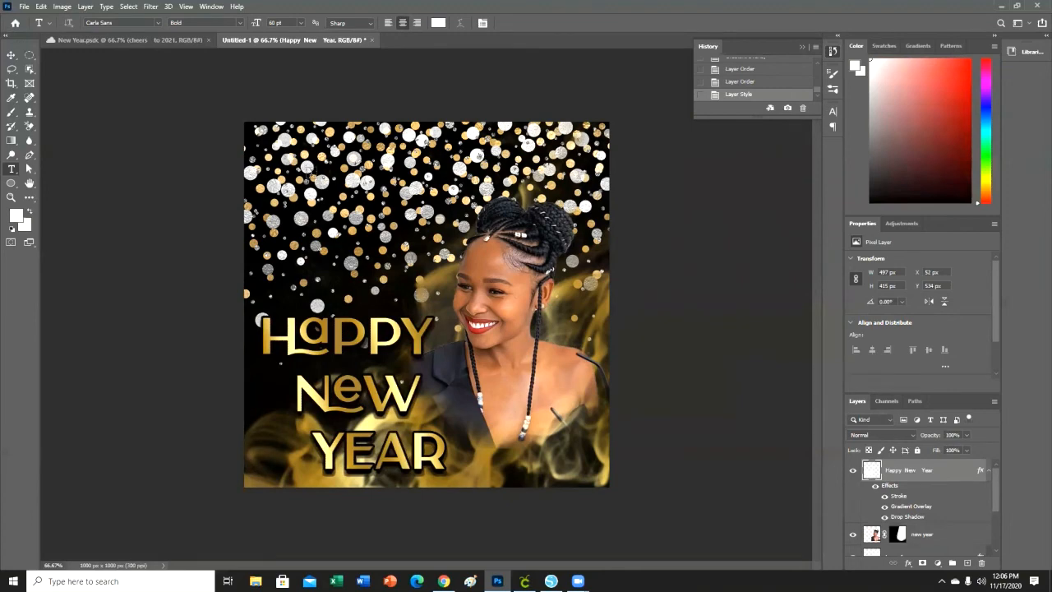
Add a 24 pt text layer reading "CHEERS TO 2021" on two lines over the confetti, with the second line indented.
left_click(312, 165)
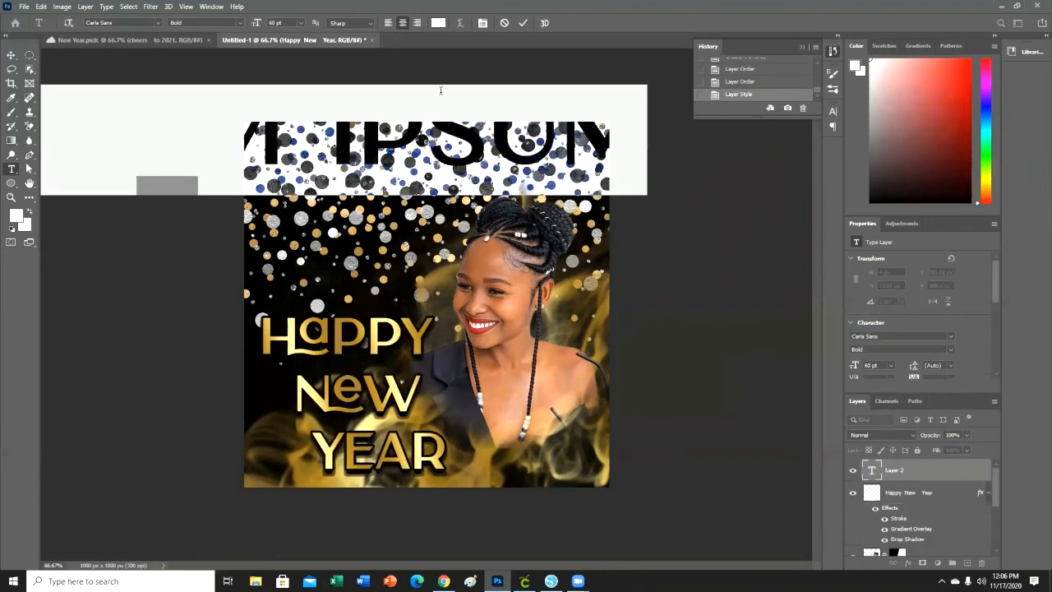
left_click(301, 23)
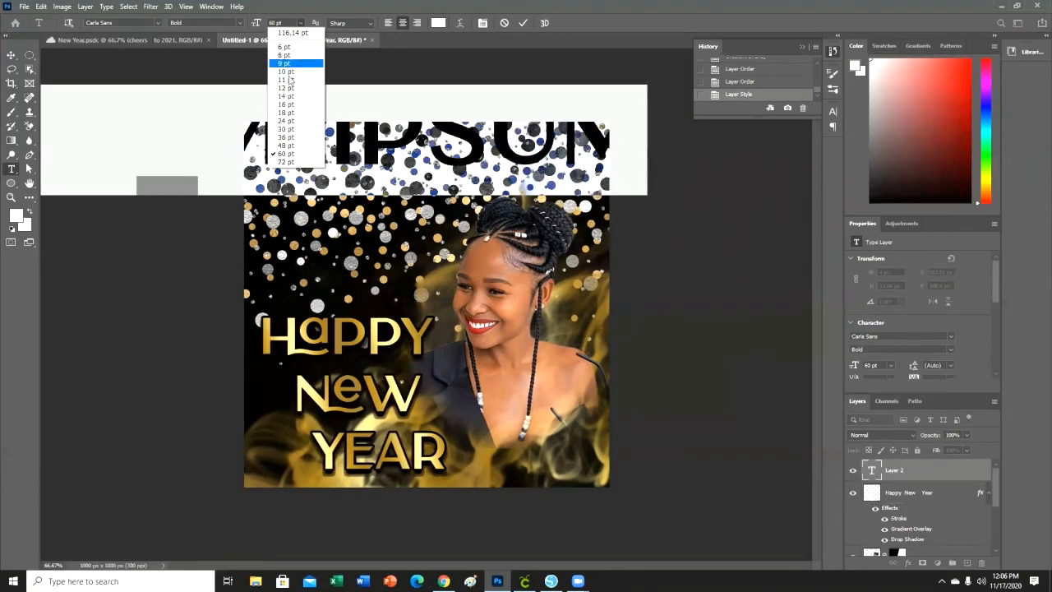
left_click(299, 124)
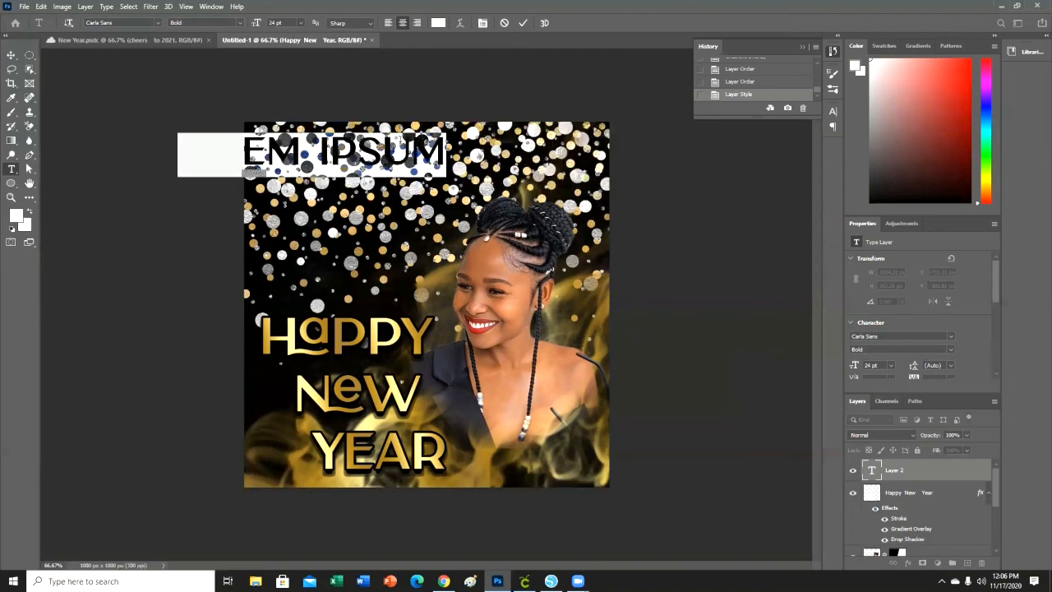
type("CHEERS")
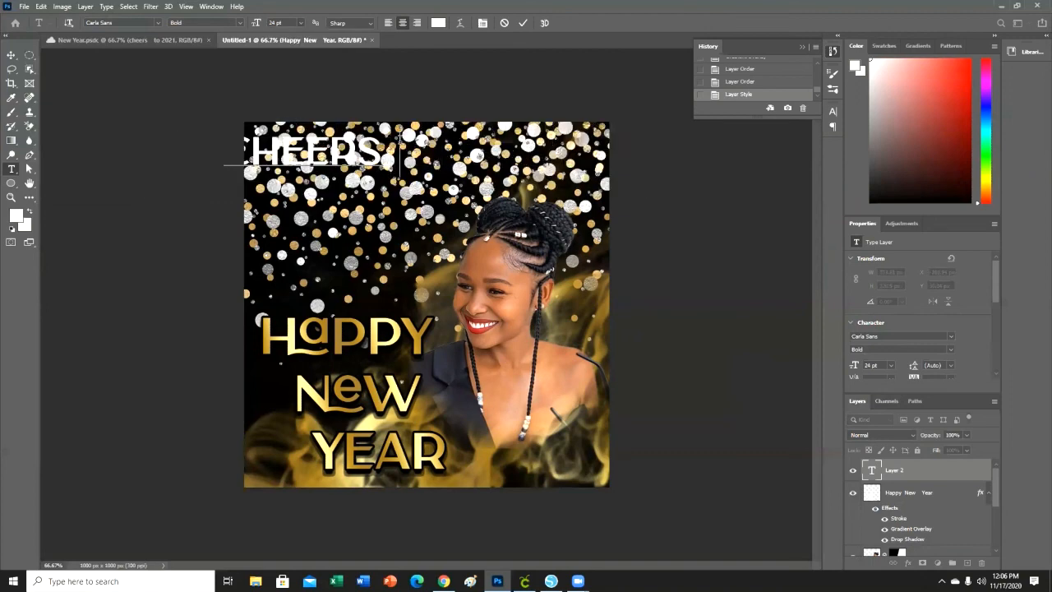
key("Return")
type("TO 2021")
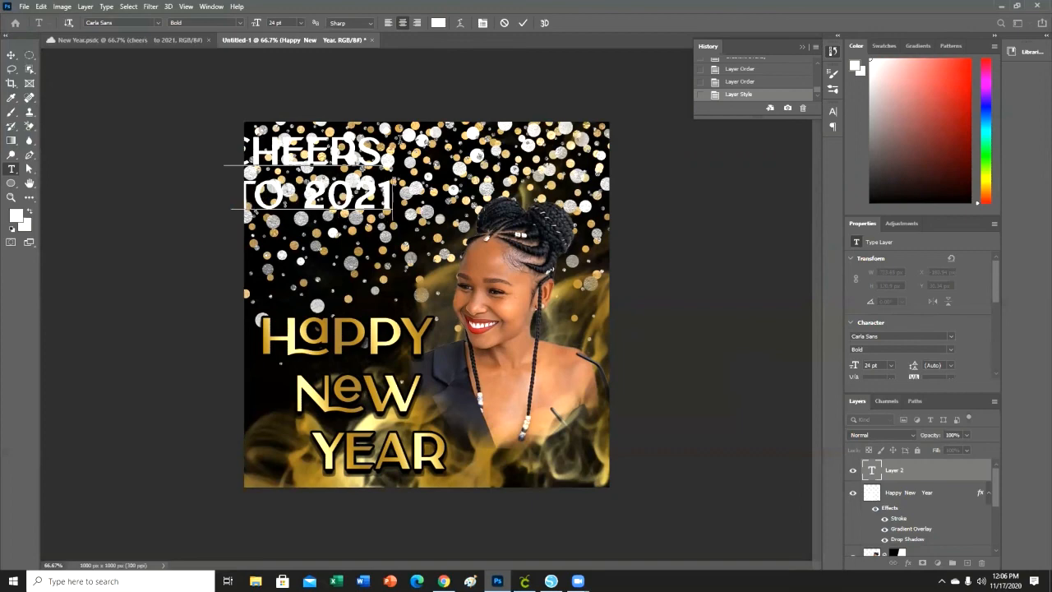
key("Left")
key("Left")
key("Left")
key("Left")
key("Left")
key("Left")
key("Left")
Move the Cheers to 2021 text fully onto the canvas and scale it up to about 27.6 pt.
left_click(894, 475)
key("ctrl+t")
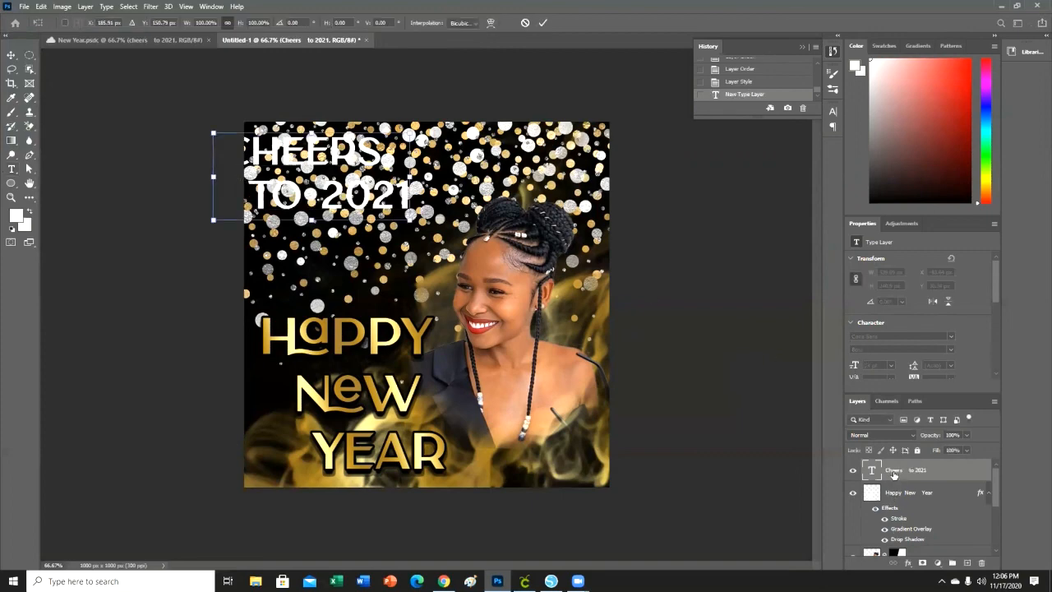
left_click_drag(330, 167, 387, 170)
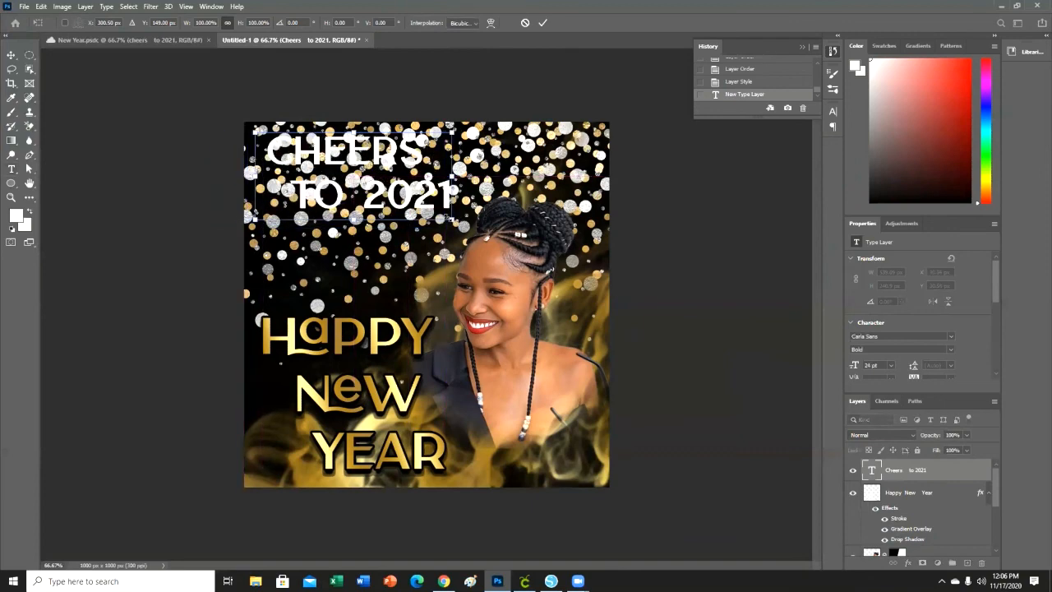
left_click_drag(453, 221, 479, 234)
key("Return")
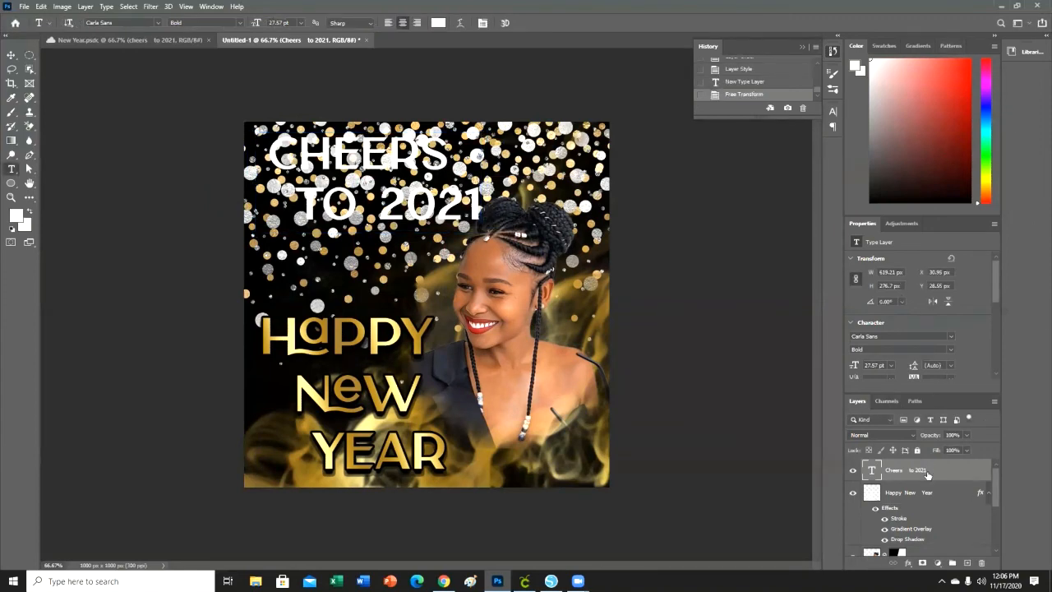
Apply the gold Gradient Overlay, black Stroke, Drop Shadow and Inner Bevel effects to the Cheers to 2021 layer.
right_click(926, 475)
left_click(858, 86)
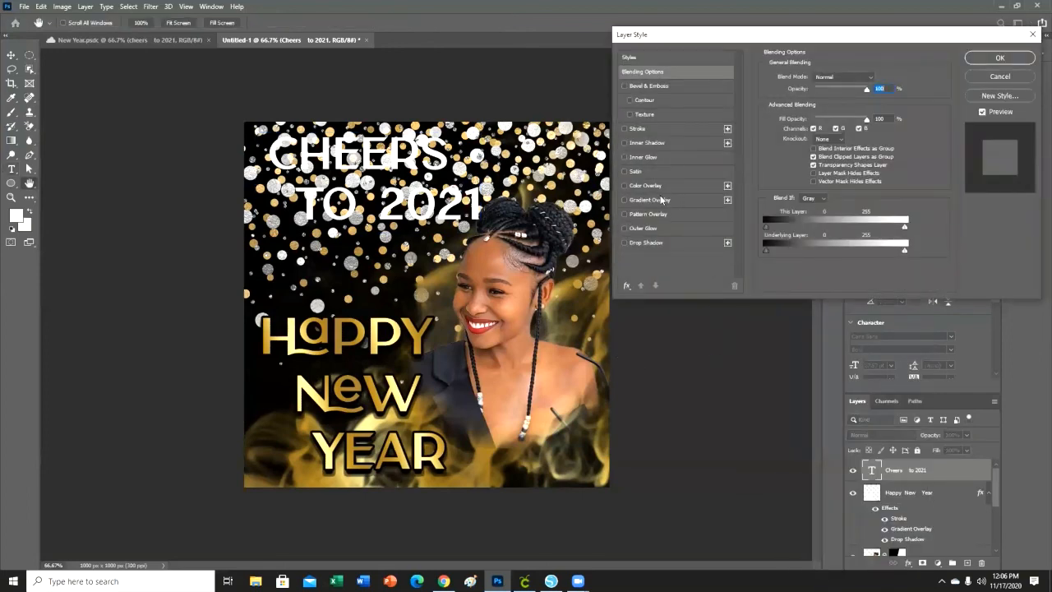
left_click(658, 199)
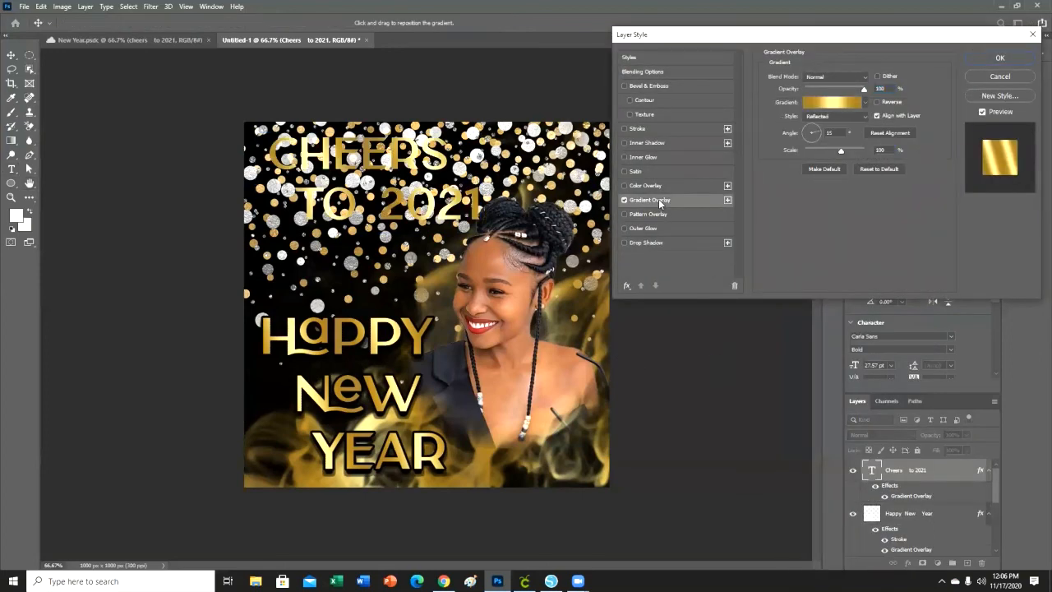
left_click(662, 132)
left_click(674, 242)
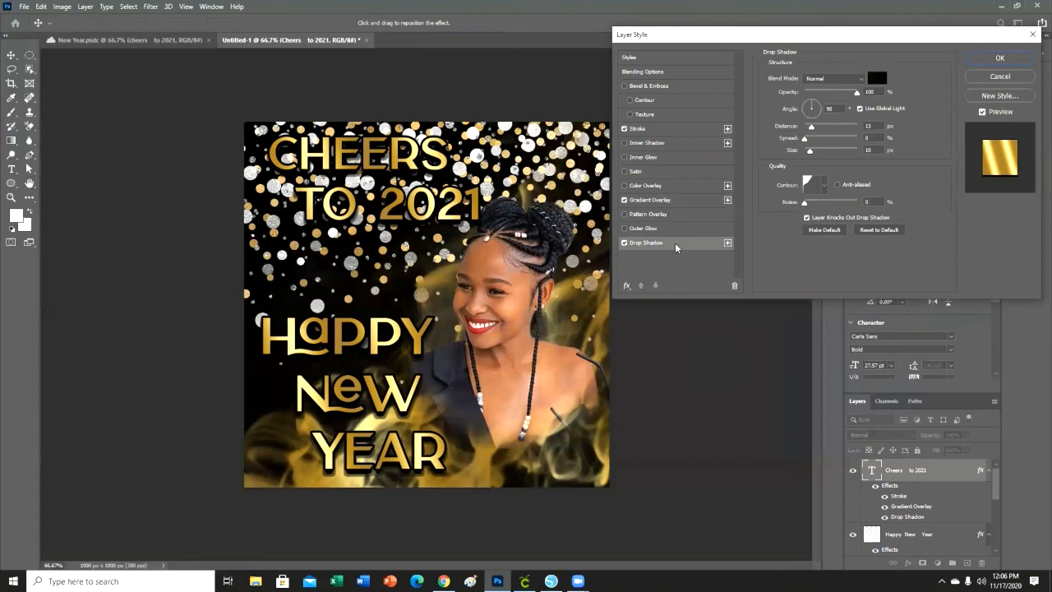
left_click(671, 87)
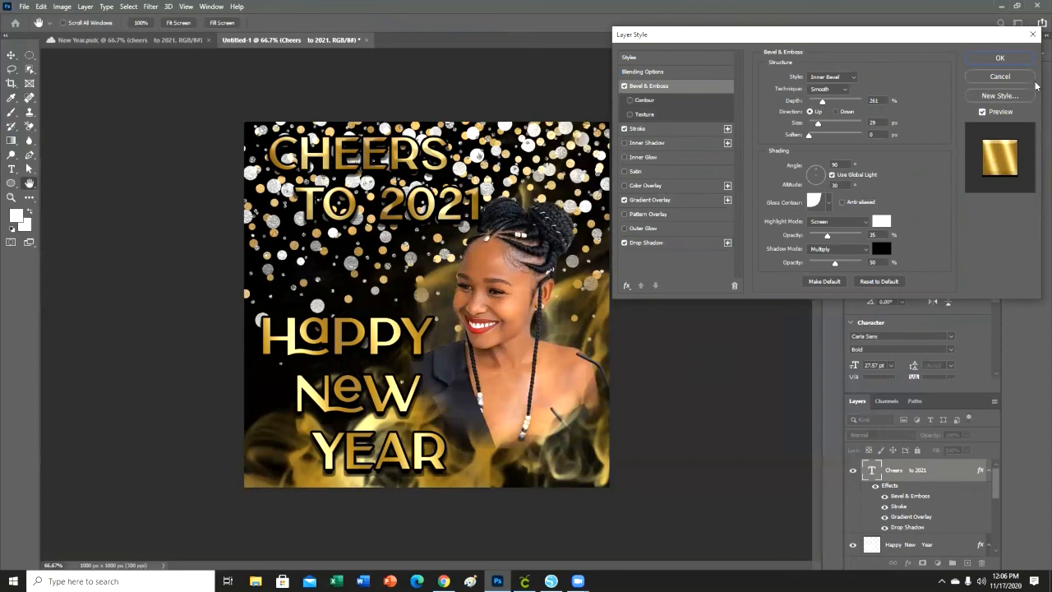
left_click(1000, 57)
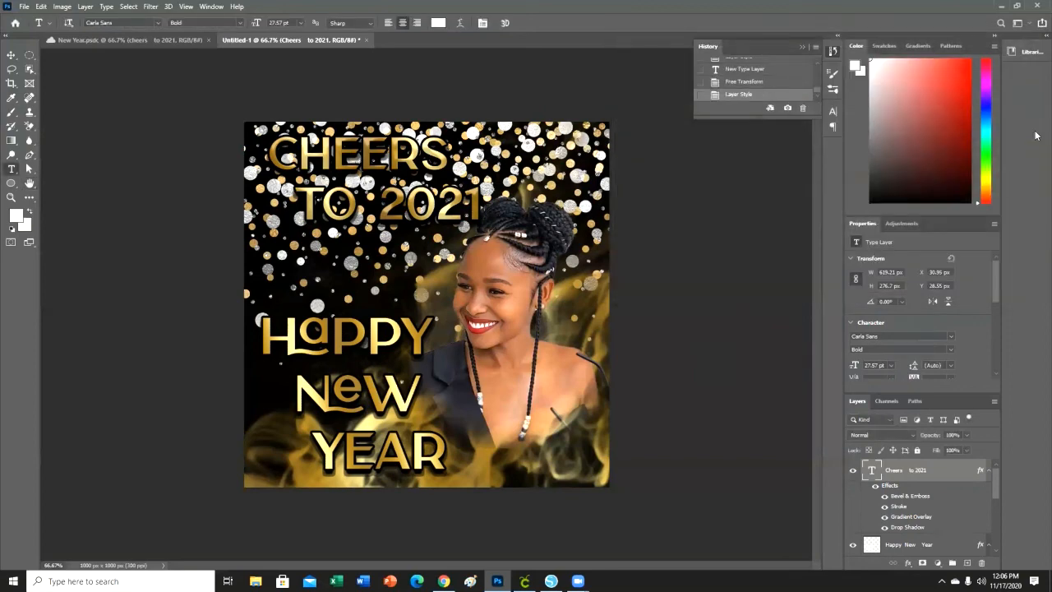